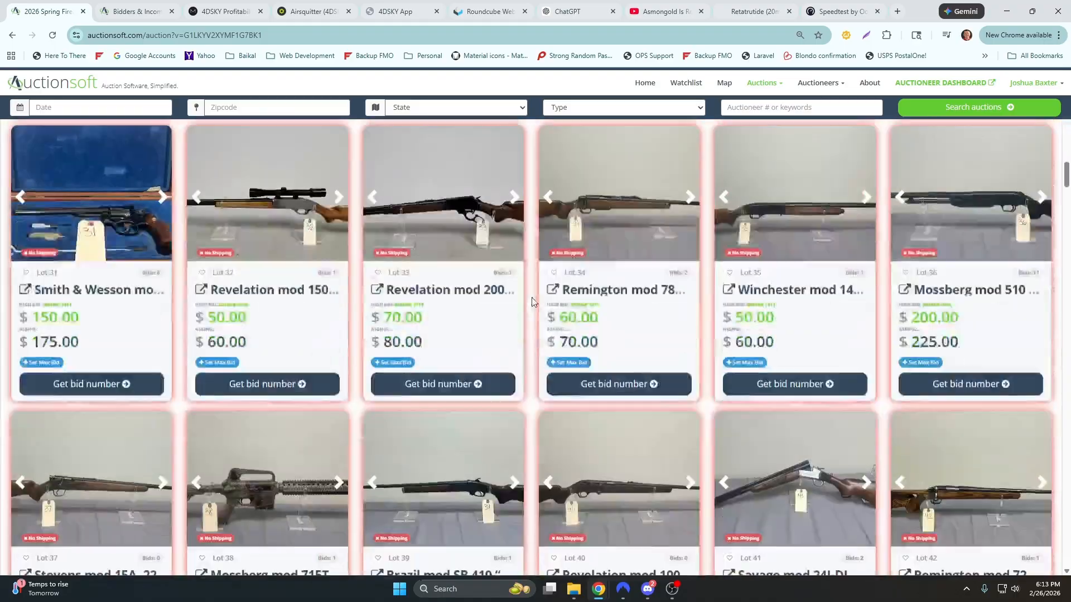
- Browse the 2026 Spring Firearm Auction catalog down to the Leupold VariX III scope lots
scroll(536, 299, "down", 20)
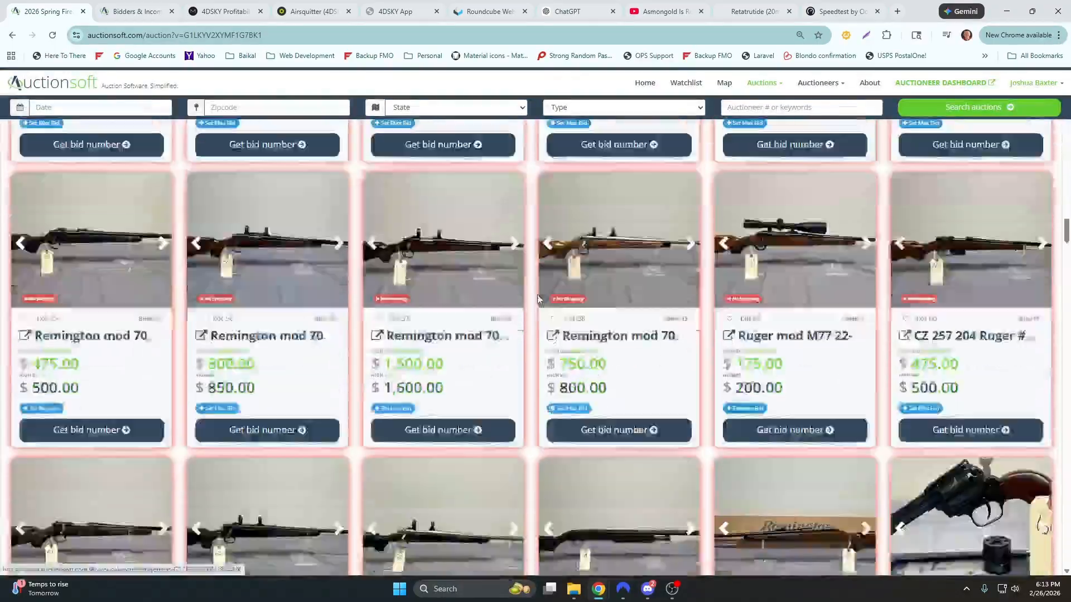
scroll(531, 302, "down", 4)
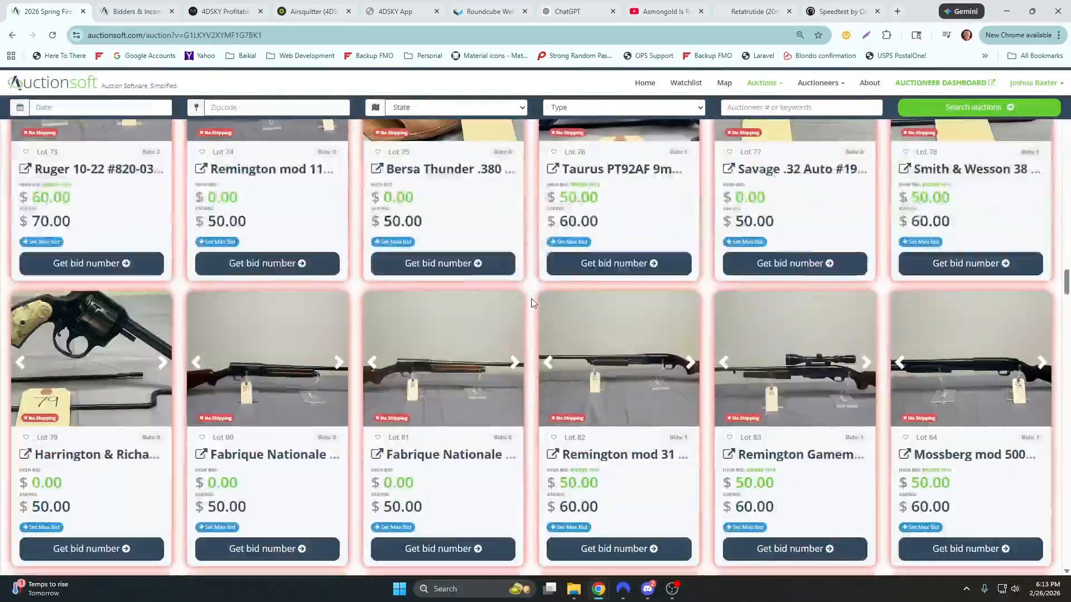
scroll(531, 302, "down", 12)
scroll(531, 301, "down", 12)
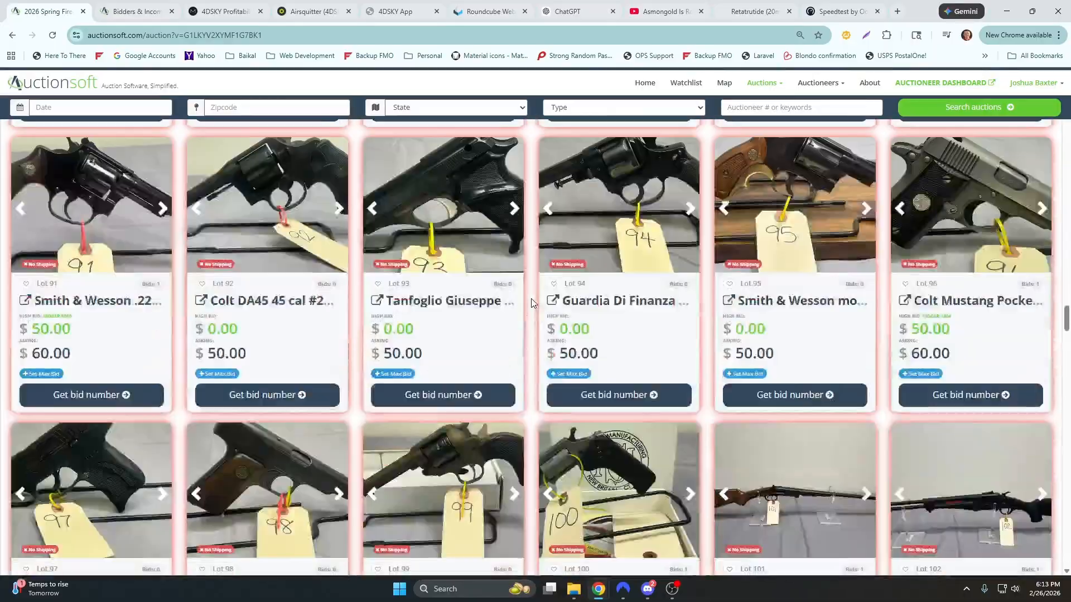
scroll(531, 303, "down", 6)
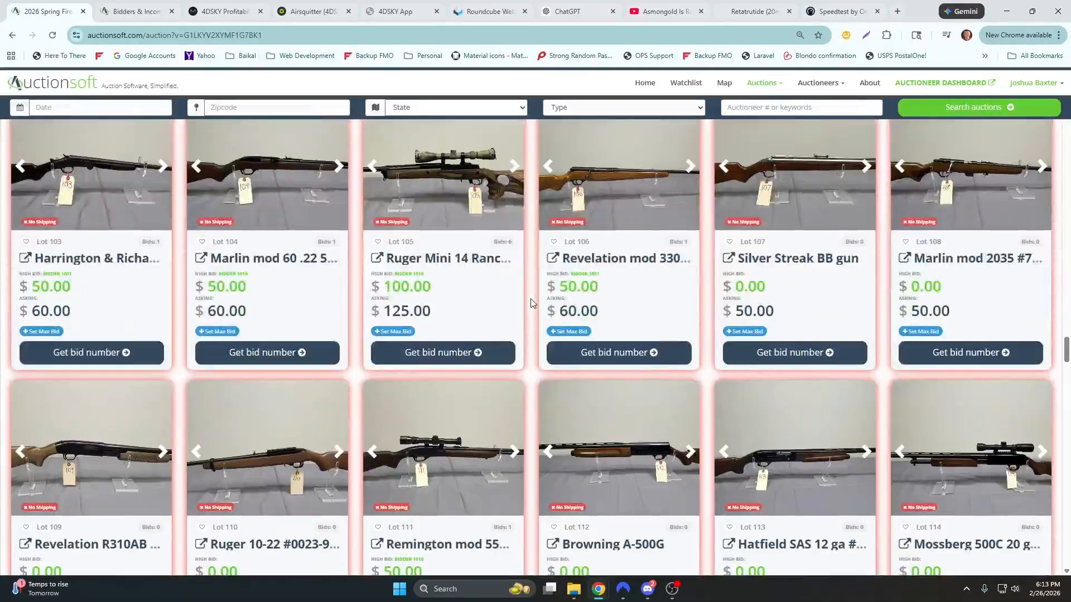
scroll(530, 303, "down", 12)
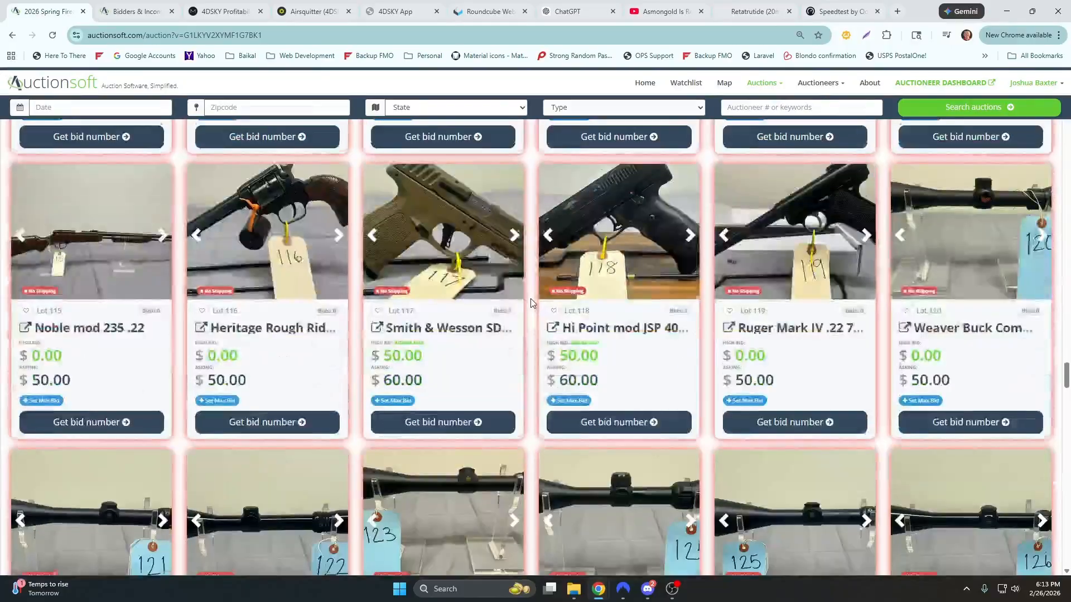
scroll(530, 303, "down", 4)
scroll(530, 303, "up", 2)
scroll(530, 303, "down", 1)
scroll(531, 302, "down", 1)
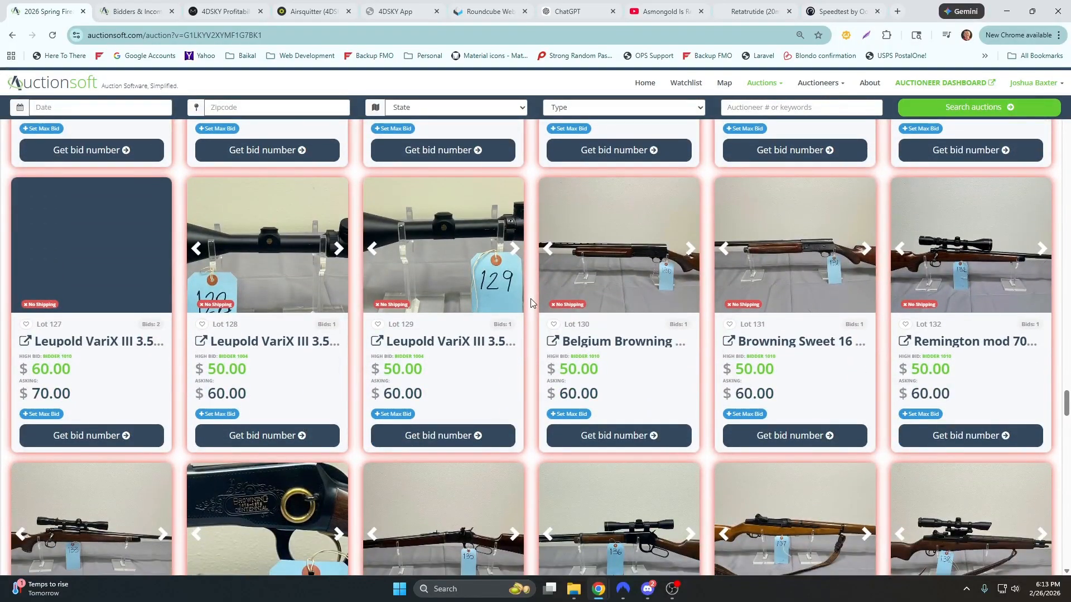
- Open the Lot 127 Leupold VariX III 3.5-10x50 item page and look through its photos
left_click(98, 338)
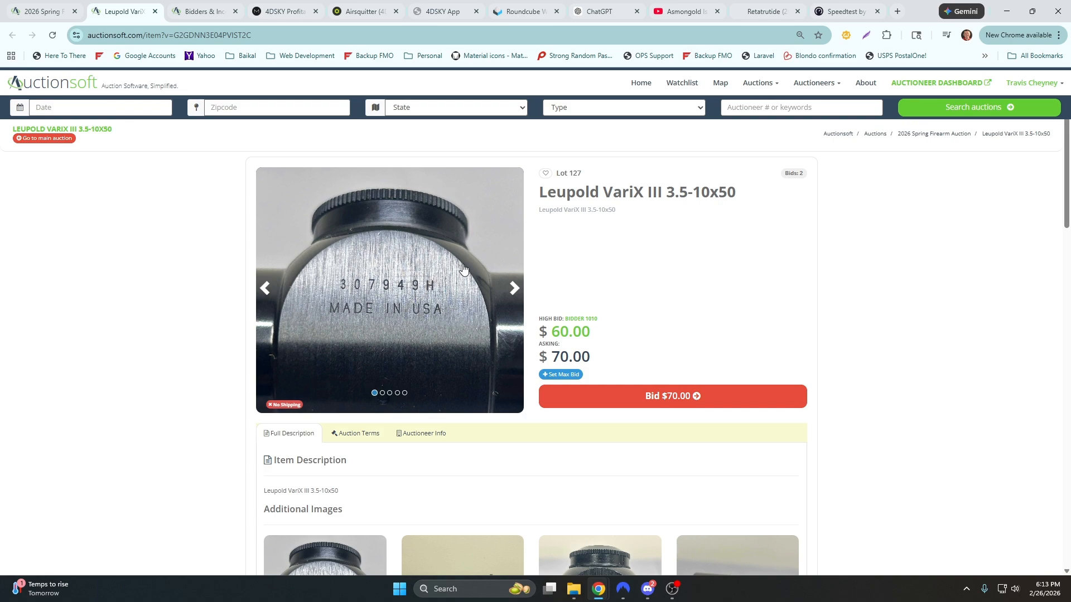
left_click(512, 291)
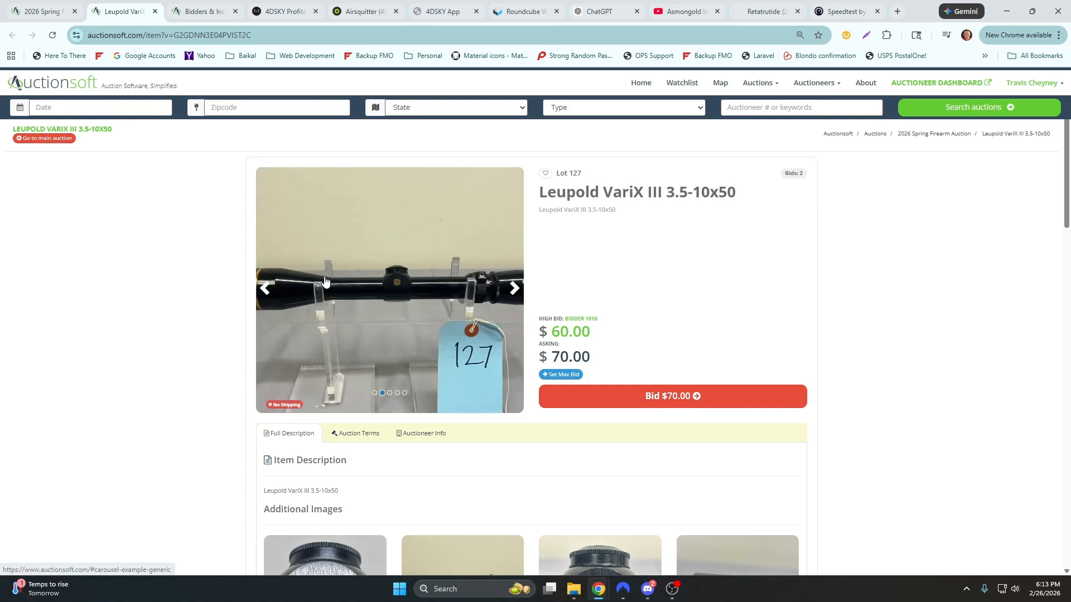
left_click(514, 288)
left_click(513, 288)
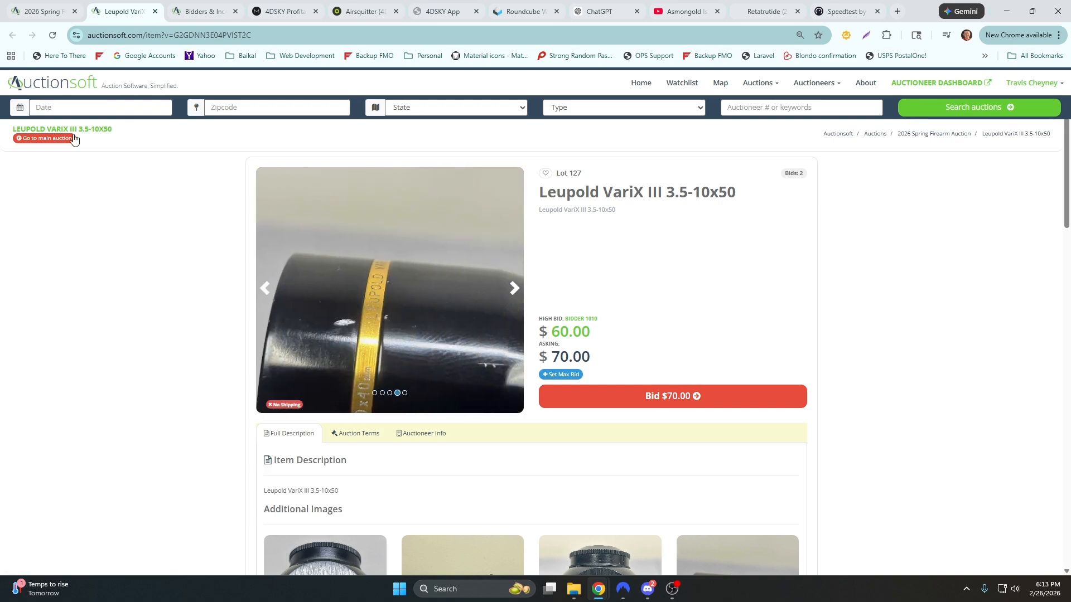
- Close the Lot 127 page, reload the 2026 Spring Firearm Auction page and look over the first lots
left_click(39, 13)
left_click(154, 12)
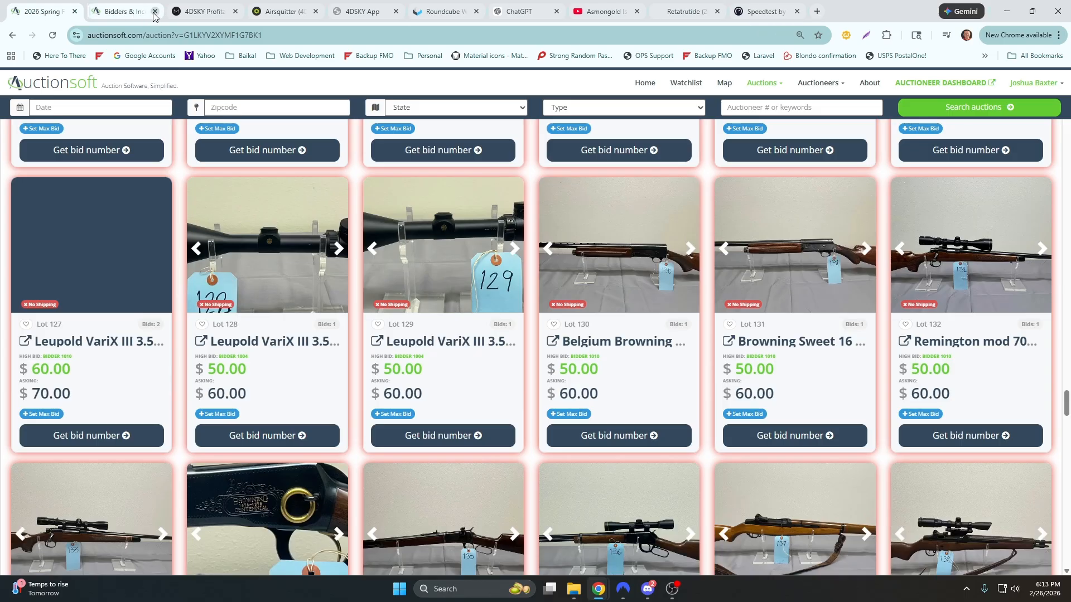
left_click(52, 35)
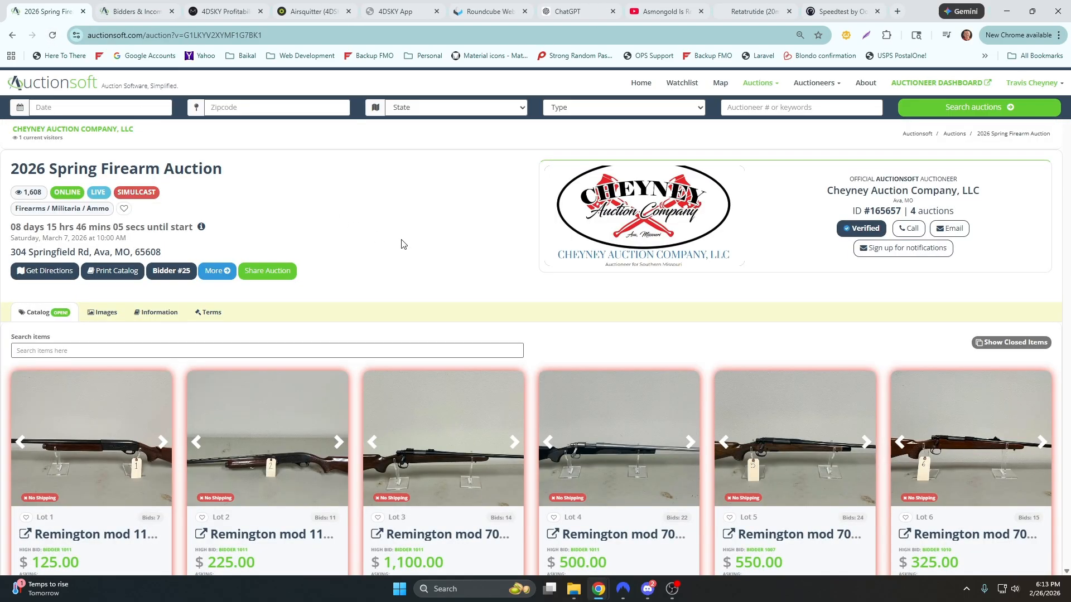
scroll(474, 256, "down", 4)
scroll(533, 256, "down", 6)
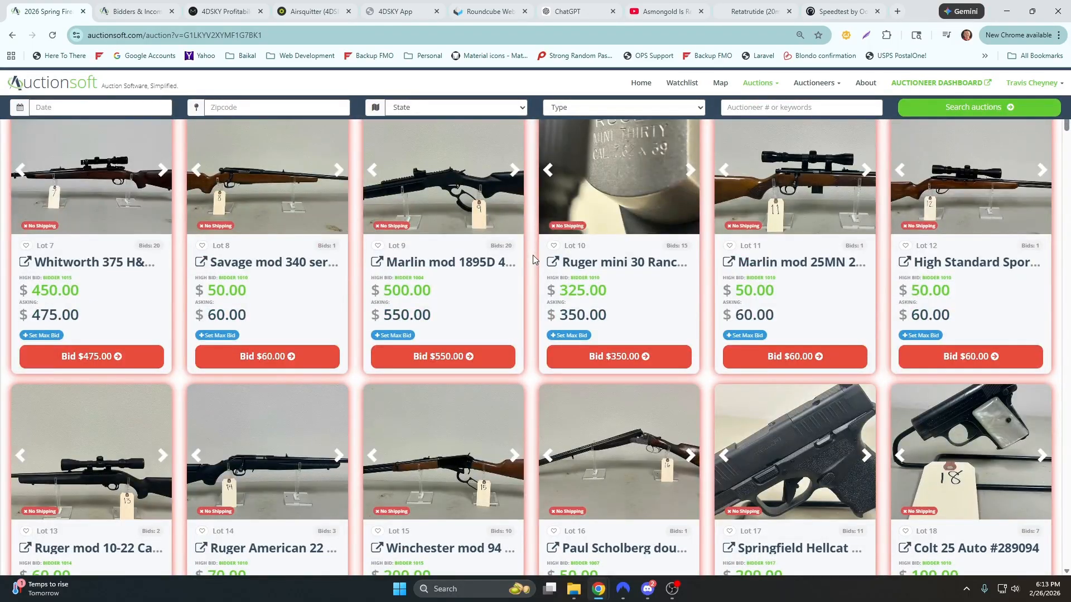
scroll(533, 256, "up", 10)
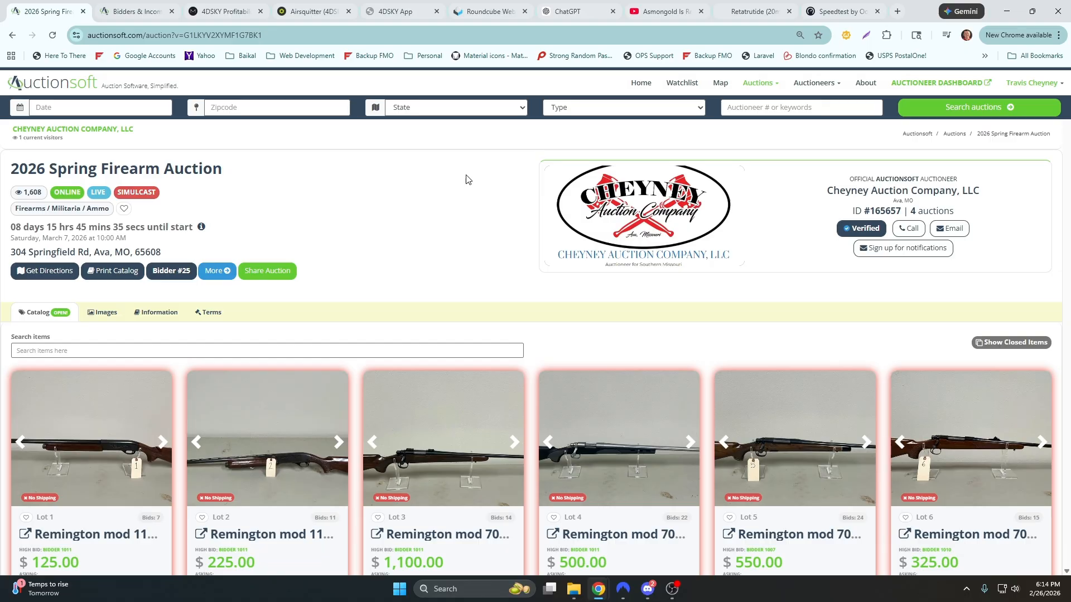
- Open CrankWheel and start a full-screen share of Screen 1
left_click(847, 36)
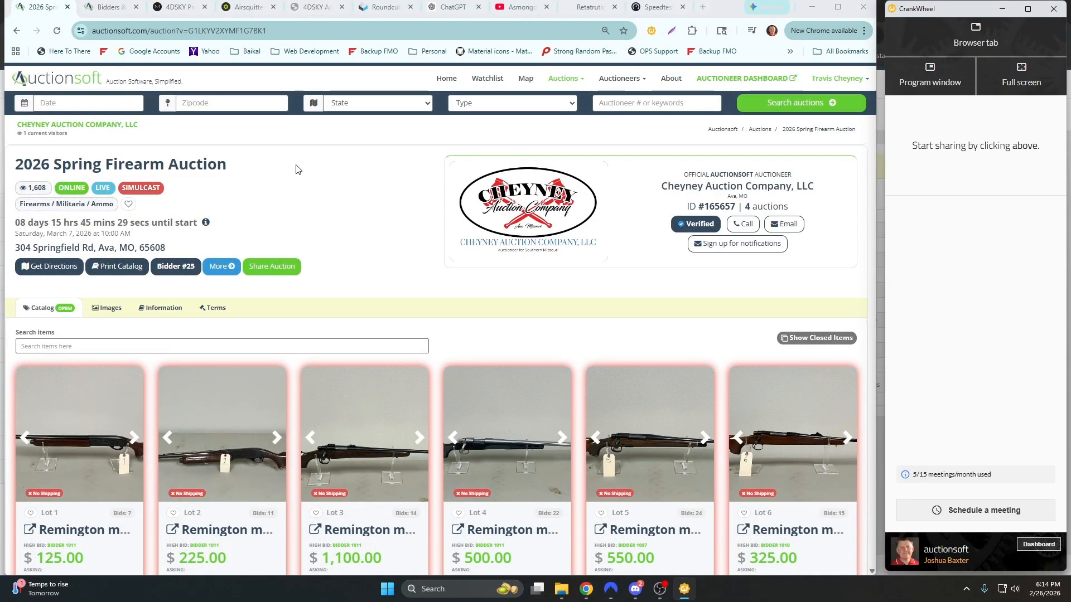
left_click(1003, 75)
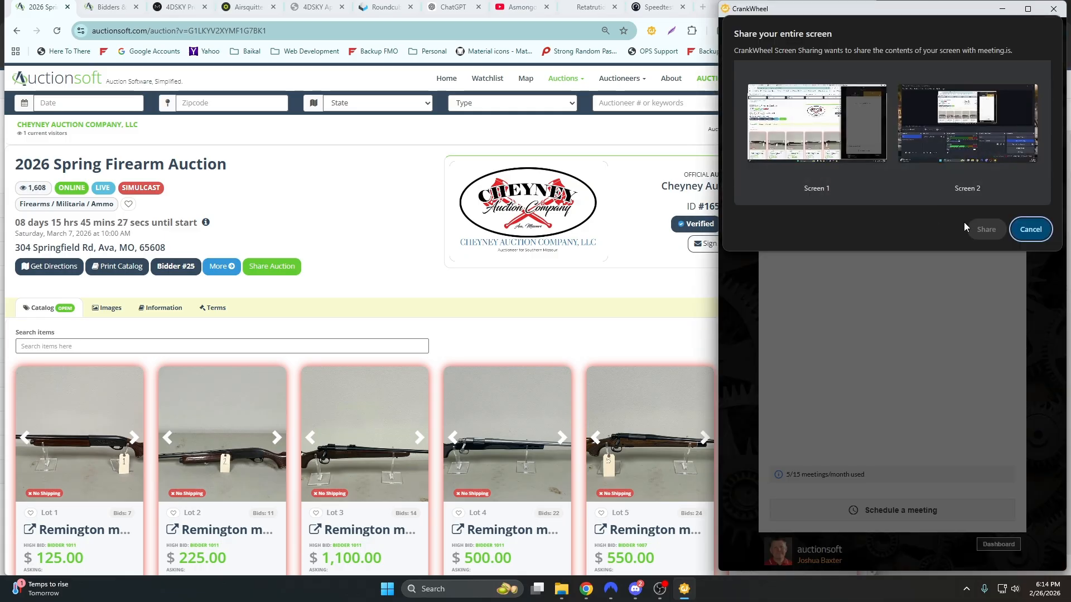
left_click(797, 139)
left_click(986, 231)
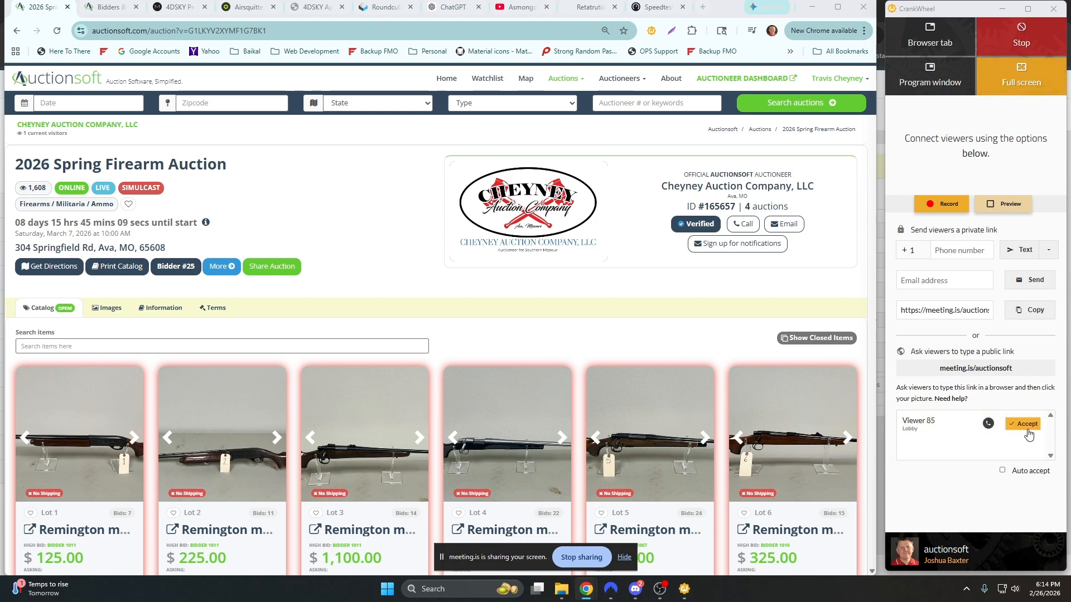
- Admit the waiting viewer to the meeting, move the CrankWheel window out of view and maximize the browser
left_click(1028, 427)
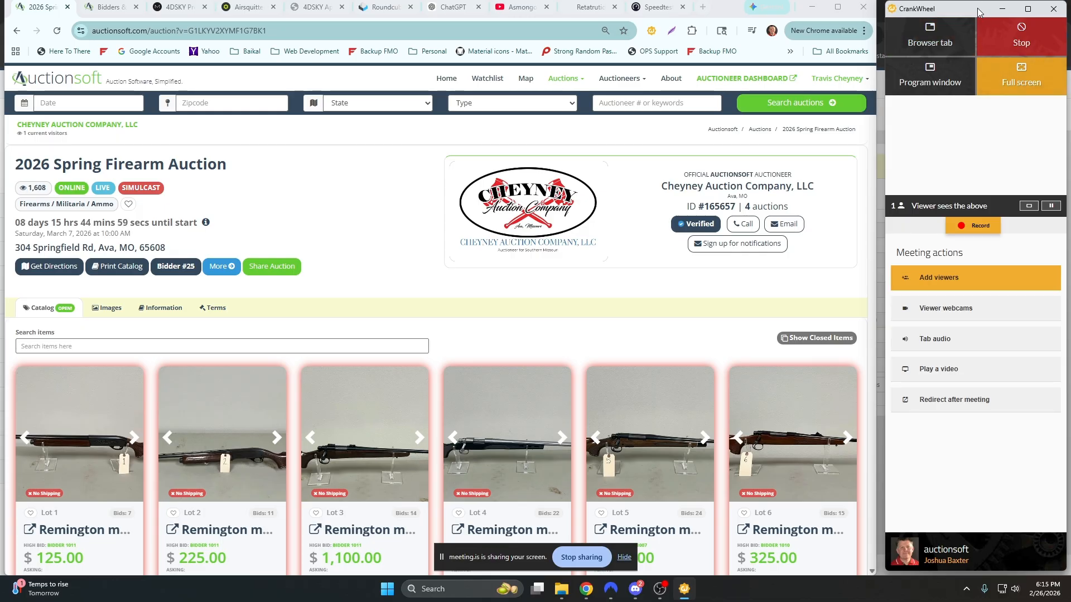
left_click_drag(960, 9, 1070, 11)
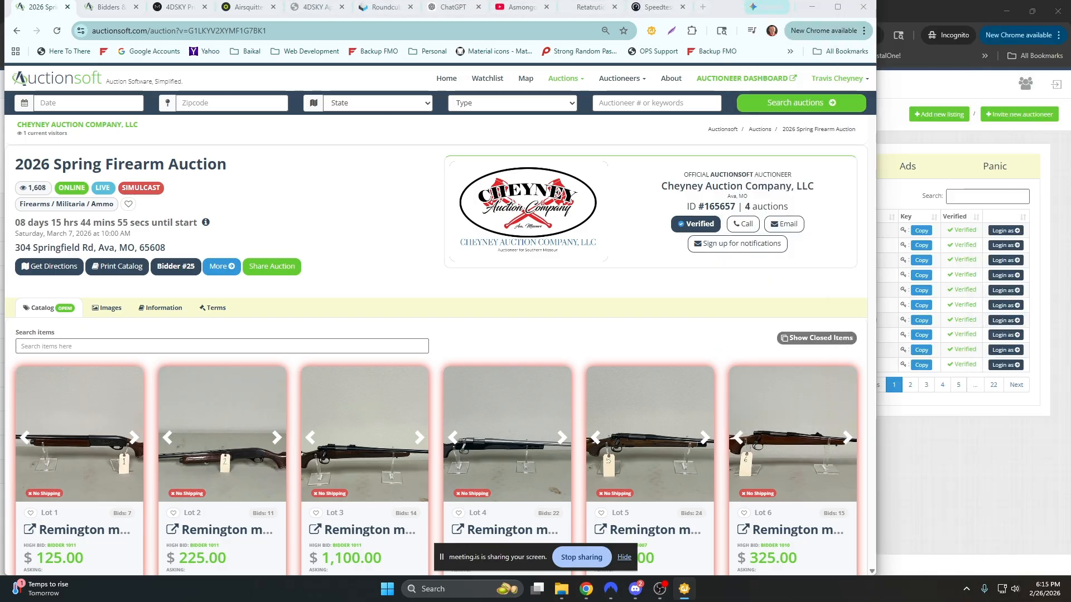
left_click(836, 7)
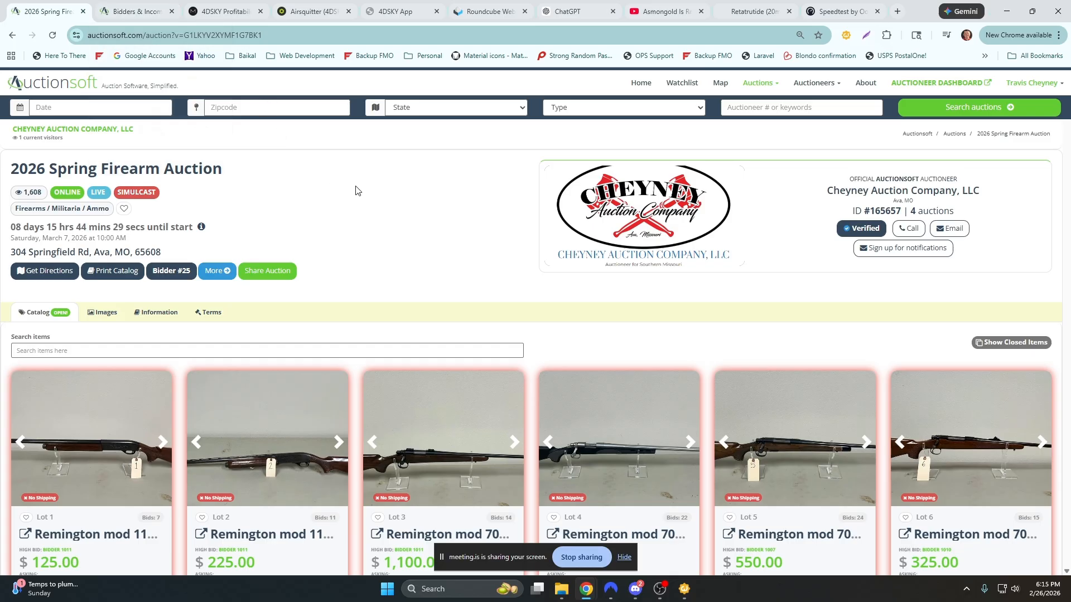
- Switch to the auction's Bidders & Income dashboard and open the clerking grid for the #0 Catalog ring
left_click(135, 15)
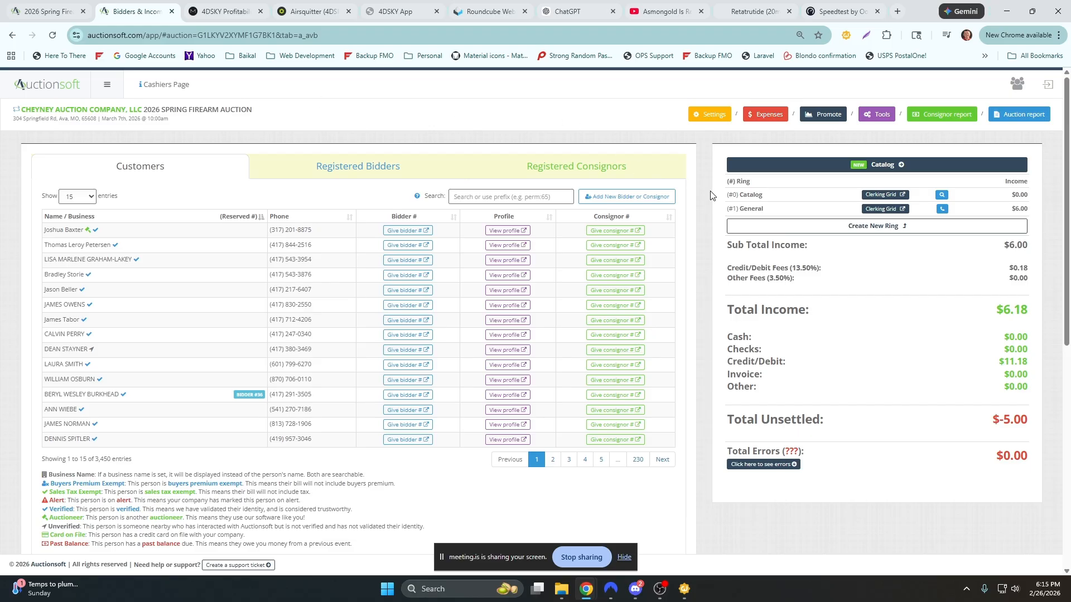
left_click_drag(765, 196, 717, 189)
left_click(887, 195)
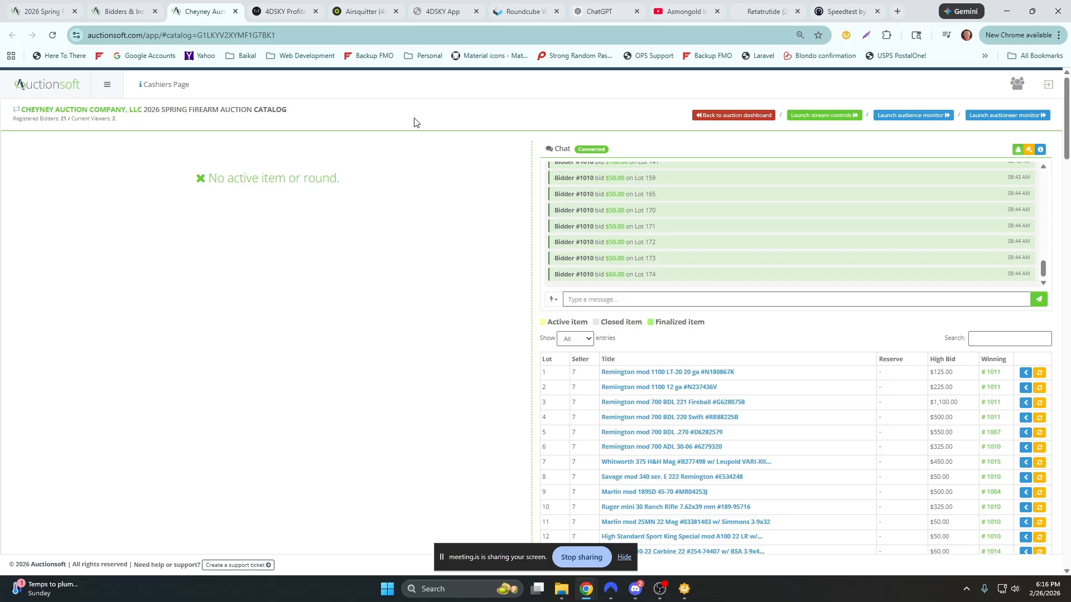
left_click(131, 11)
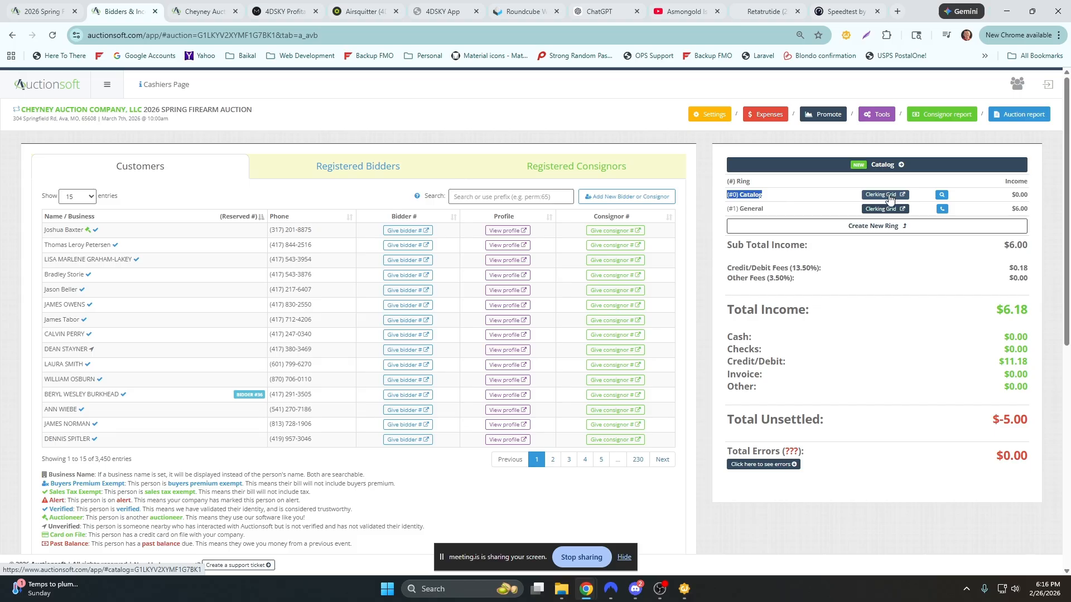
left_click(205, 16)
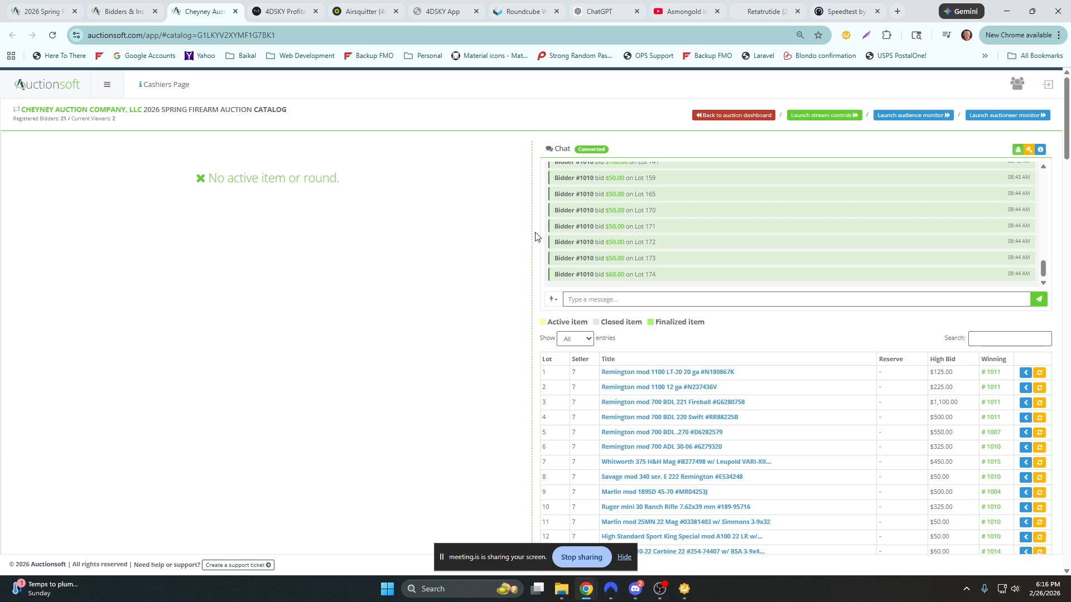
- Review the bid history in the clerking grid's chat and the lot list beneath it
left_click_drag(1045, 273, 1047, 184)
left_click_drag(1042, 226, 1044, 199)
left_click(1043, 283)
left_click_drag(1042, 285, 1047, 285)
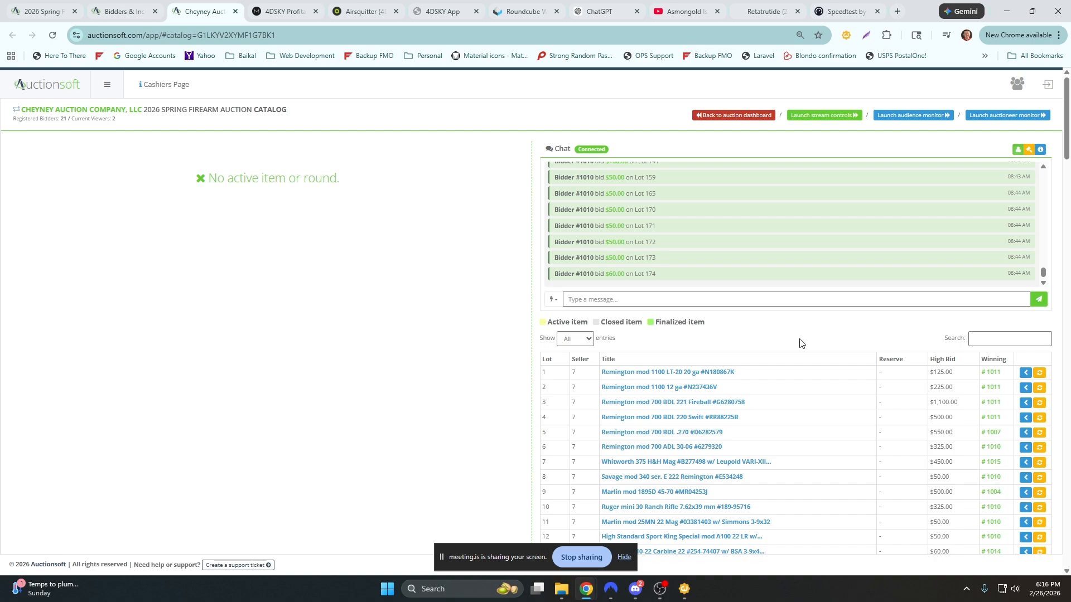
scroll(818, 329, "down", 4)
scroll(814, 256, "up", 4)
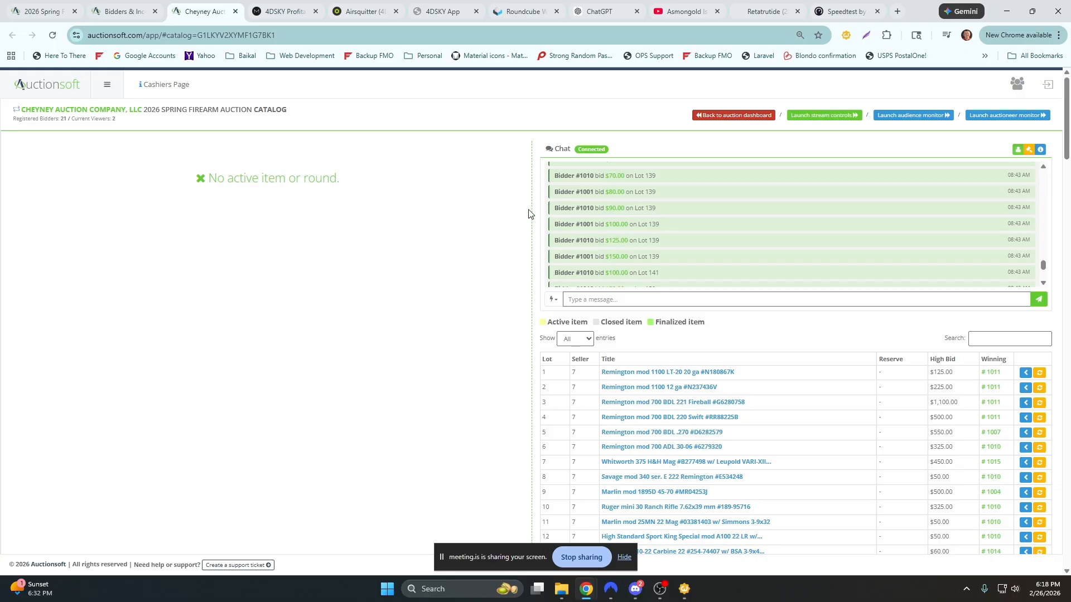
- Examine the high bid and winning bidder listed for Lot 1 in the clerking grid
scroll(530, 215, "down", 2)
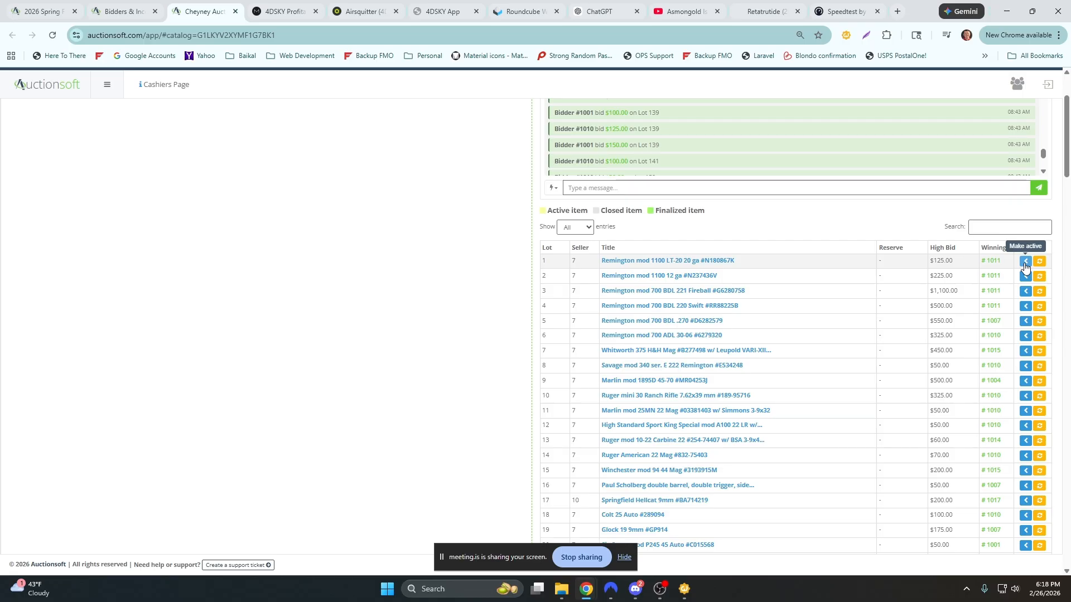
double_click(943, 261)
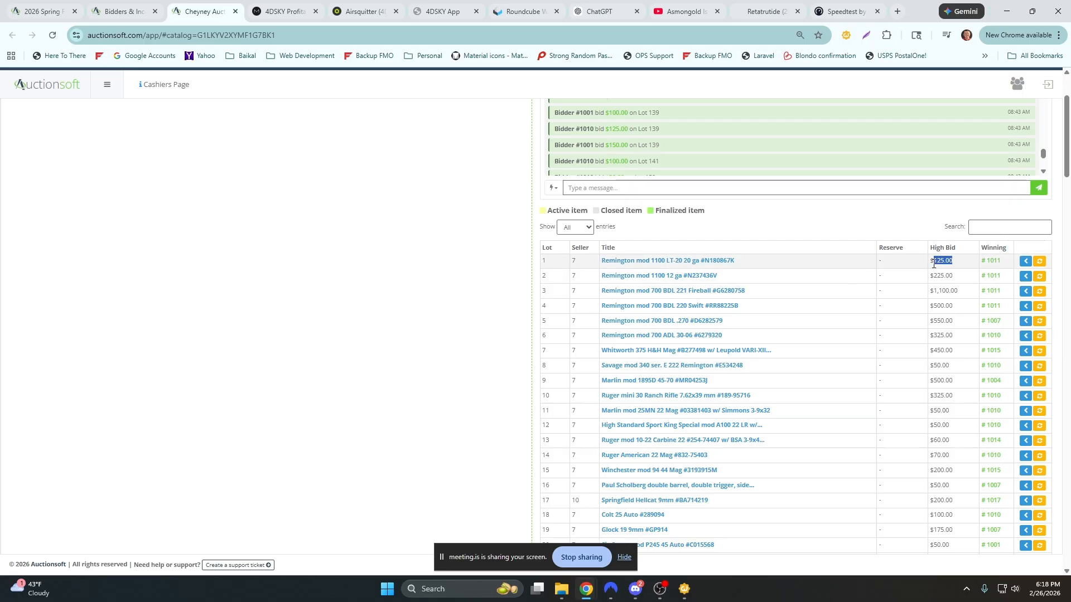
double_click(998, 261)
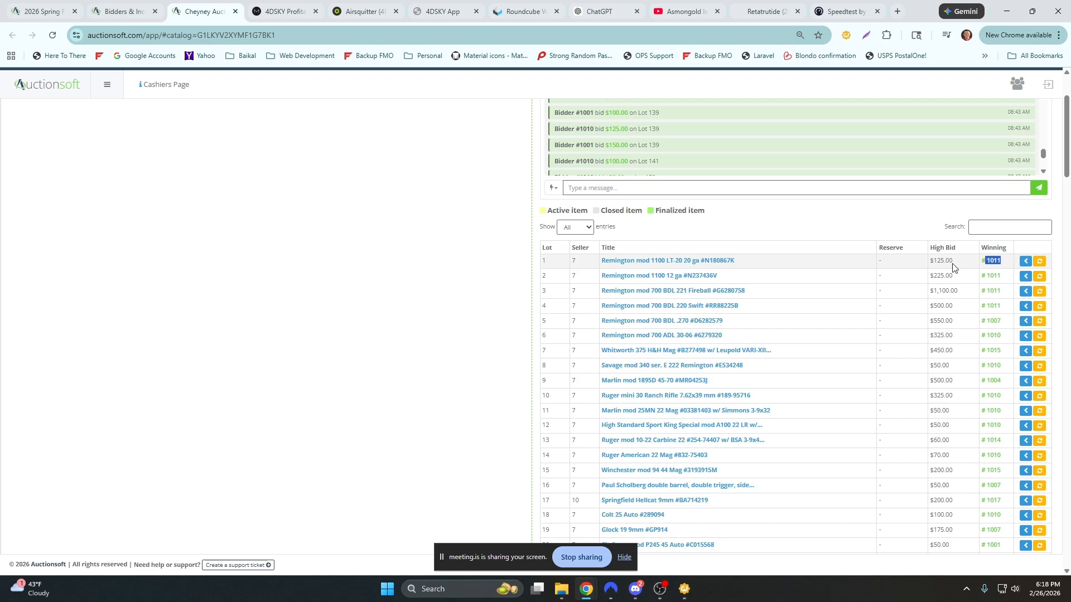
scroll(948, 265, "up", 3)
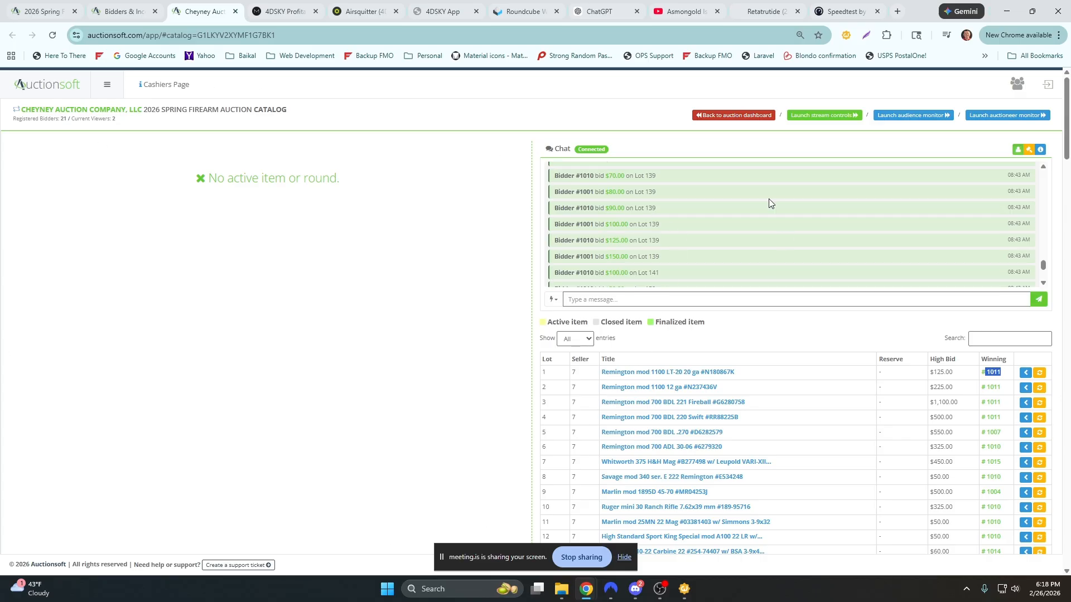
- Examine the lot order, the controls for making a lot active and the stream launch options in the clerking grid
mouse_move(707, 422)
scroll(707, 422, "down", 3)
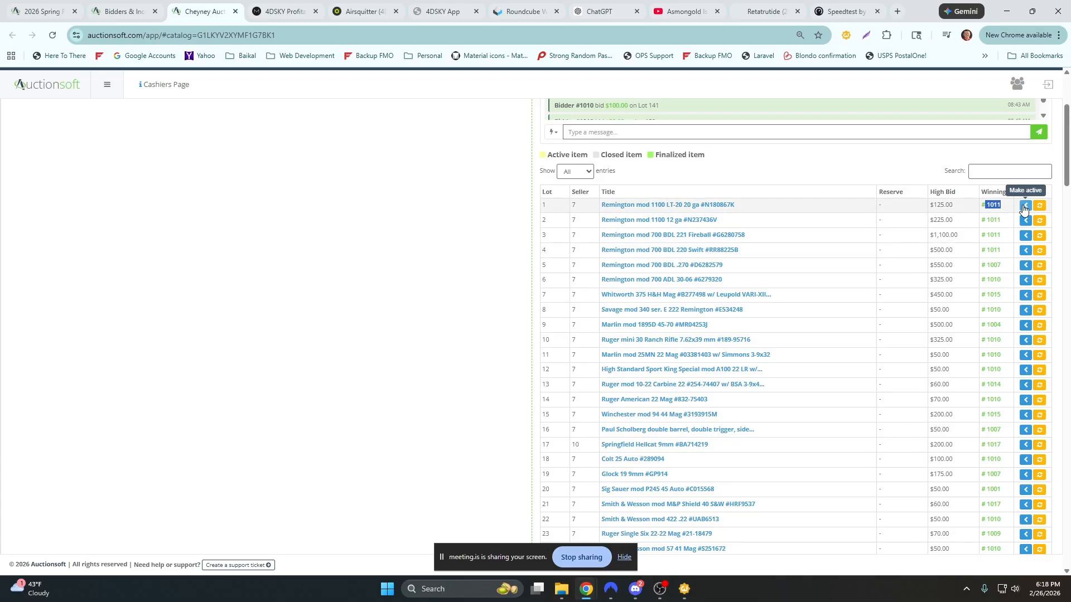
mouse_move(543, 208)
left_mouse_down()
mouse_move(549, 226)
mouse_move(538, 223)
left_mouse_up()
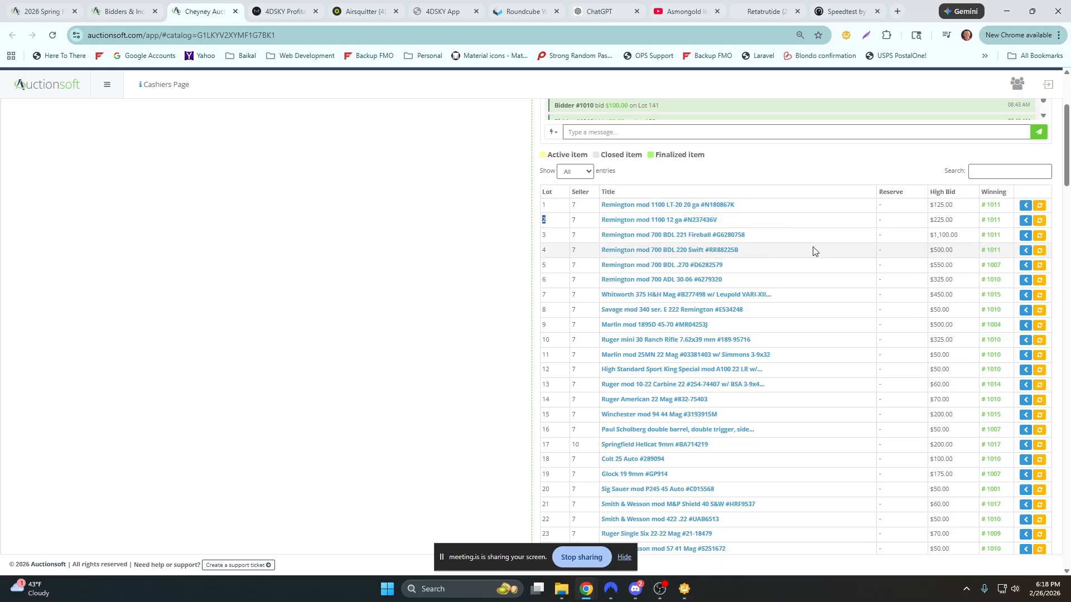
mouse_move(665, 226)
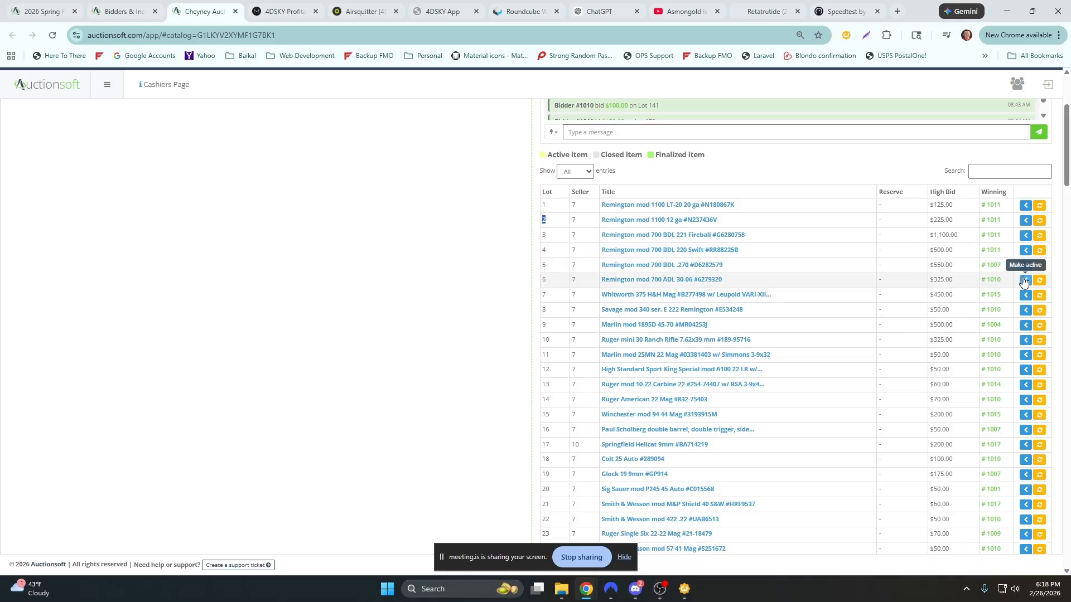
scroll(836, 399, "down", 1)
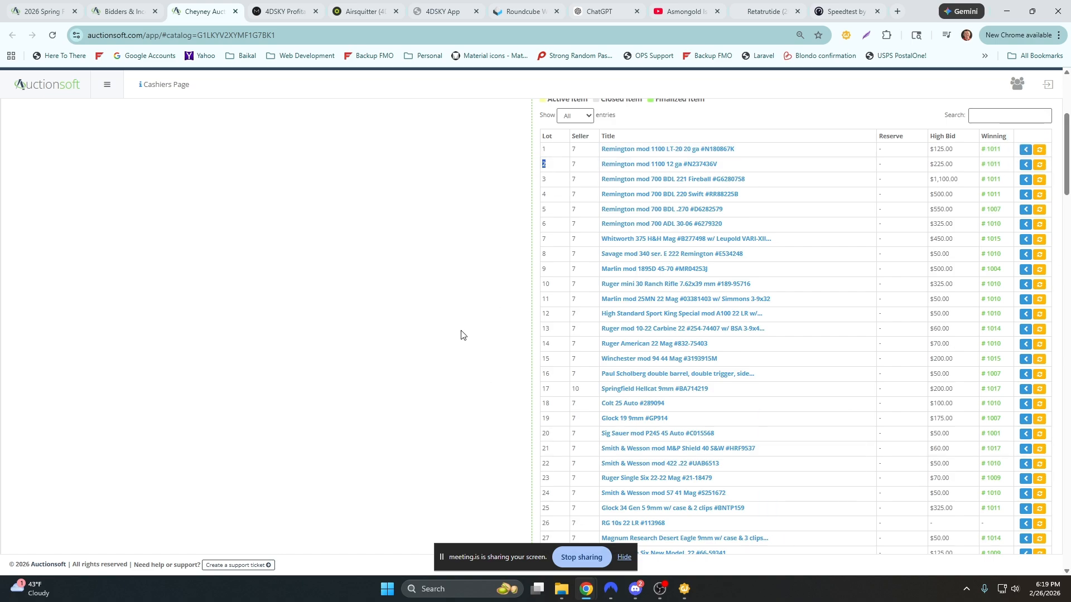
scroll(465, 332, "up", 3)
scroll(517, 310, "up", 1)
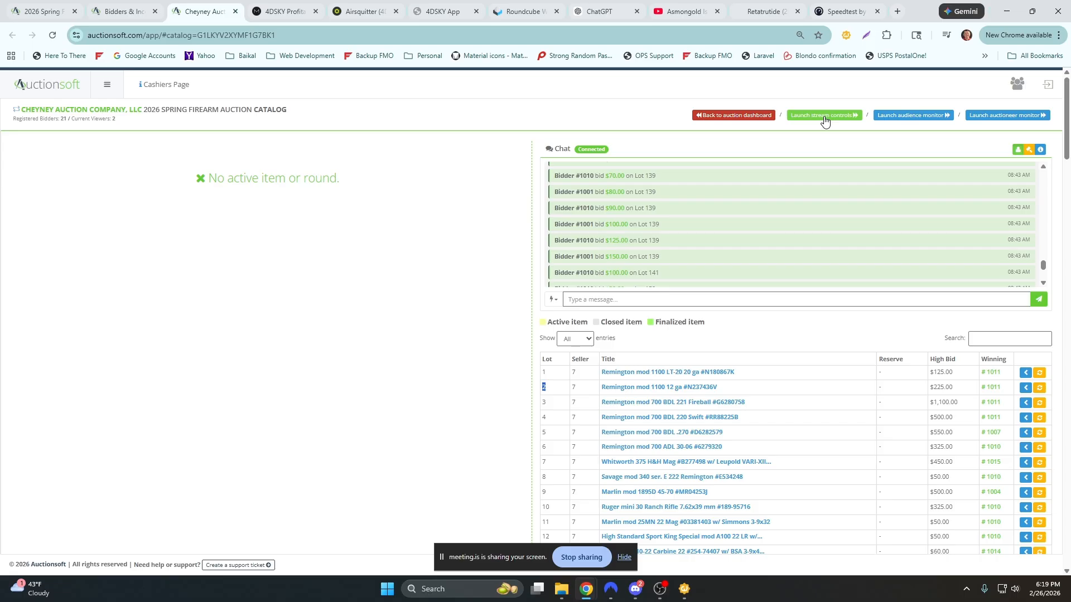
left_click(638, 117)
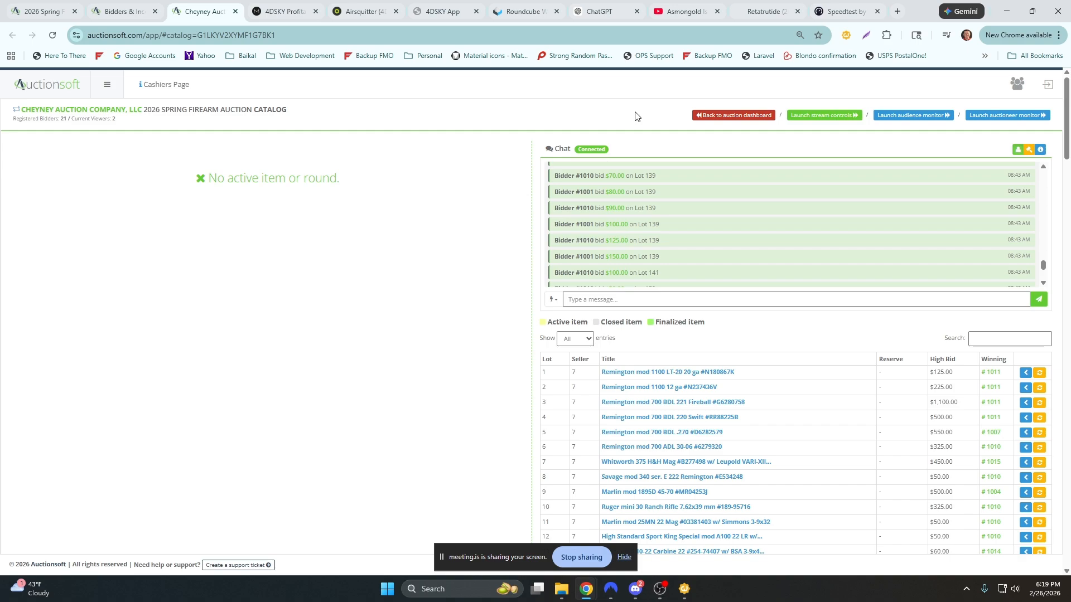
- Examine the #0 Catalog and #1 General rings on the auction dashboard, and return to the catalog clerking grid
left_click(132, 16)
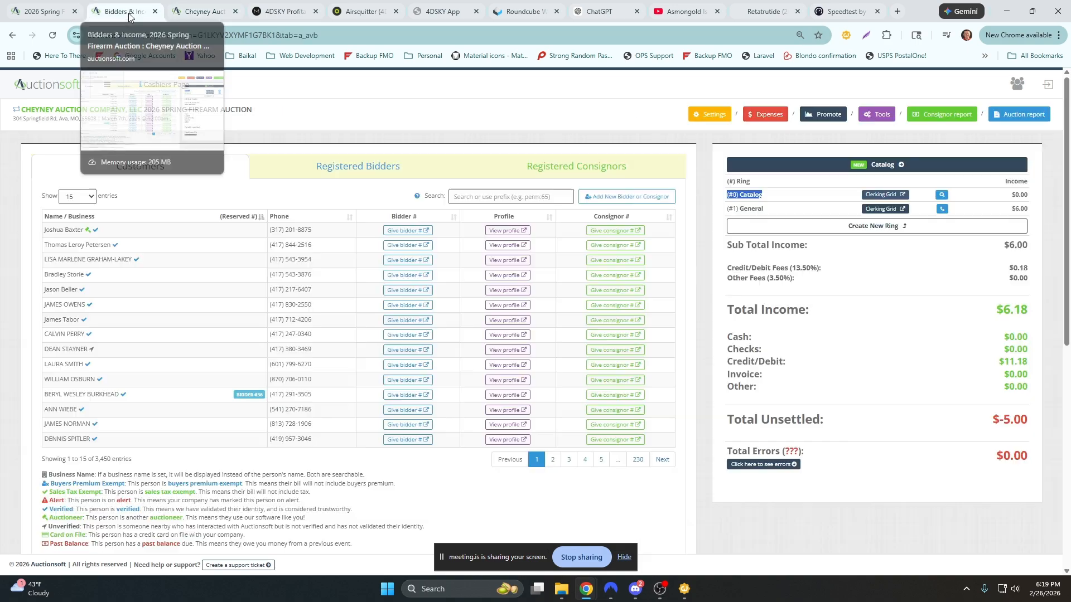
triple_click(762, 211)
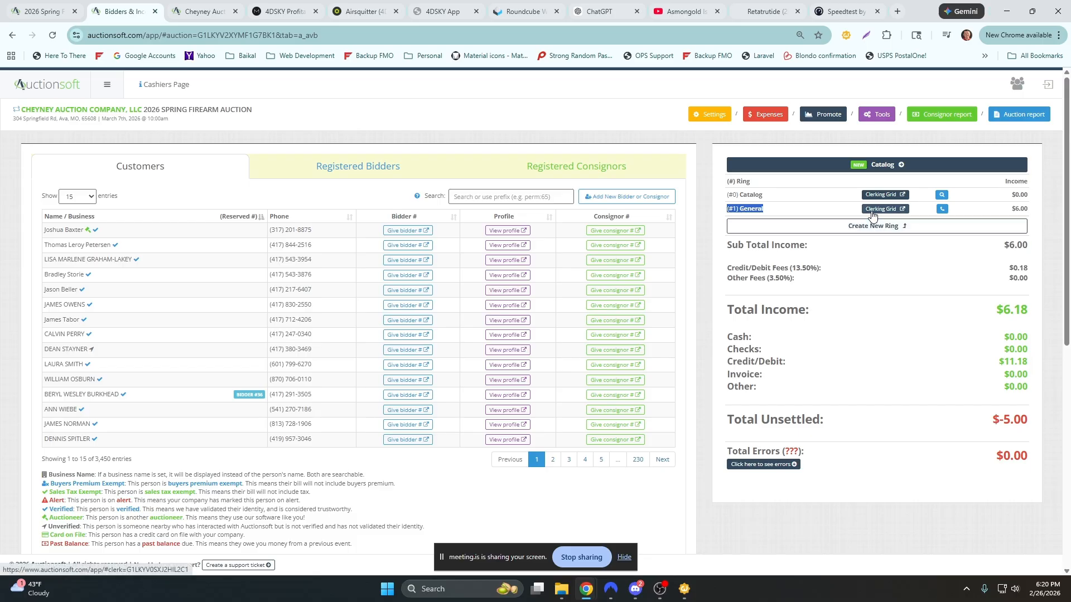
left_click(203, 13)
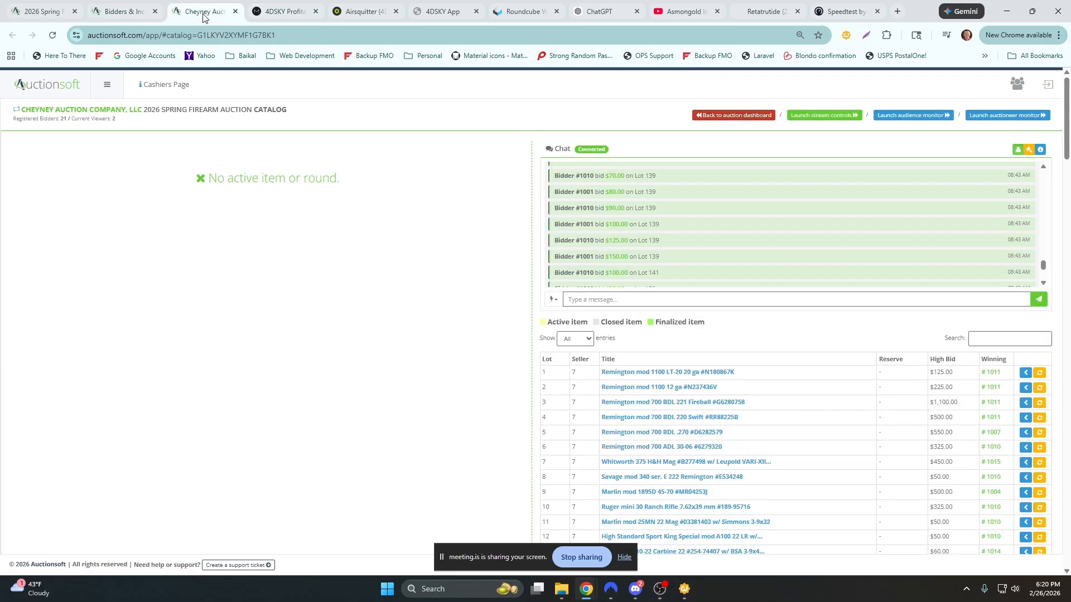
- Launch the stream controls, initialize the stream preview with the camera, and close the stream window
left_click(824, 119)
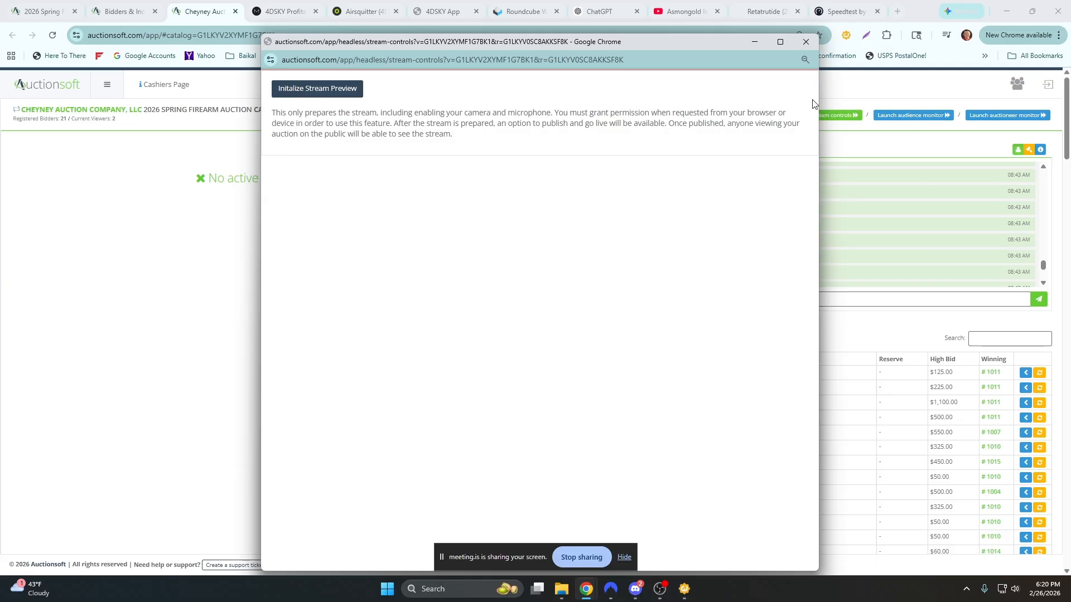
left_click_drag(723, 44, 574, 47)
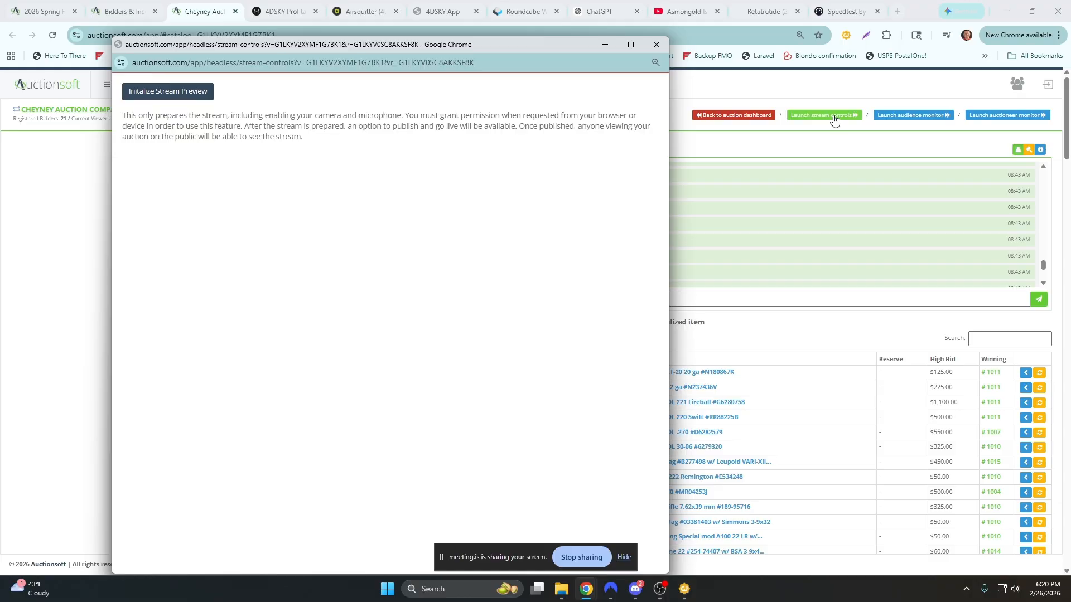
left_click(183, 97)
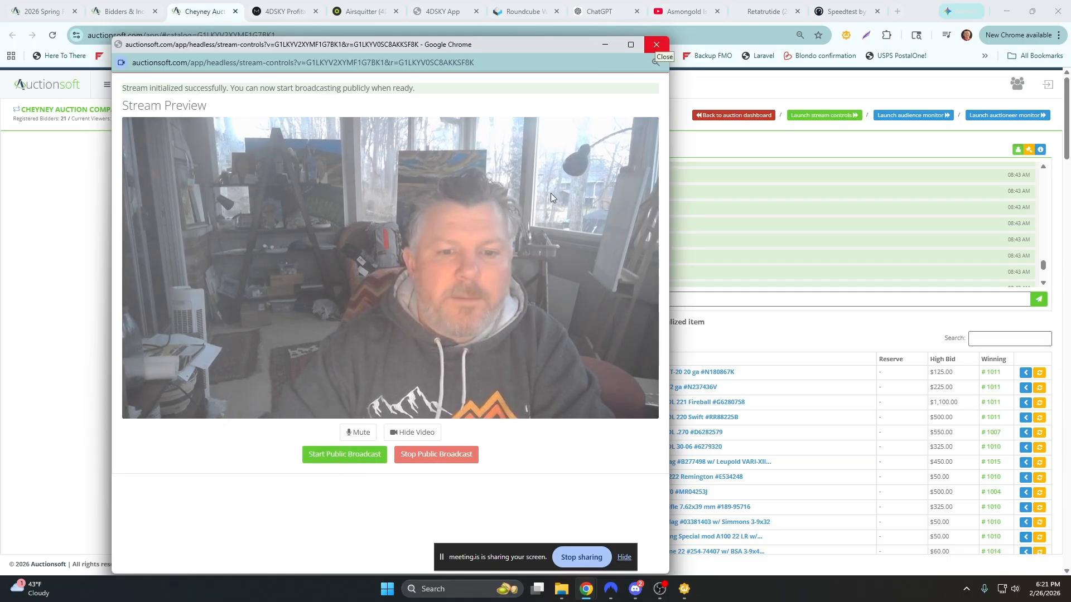
left_click(657, 44)
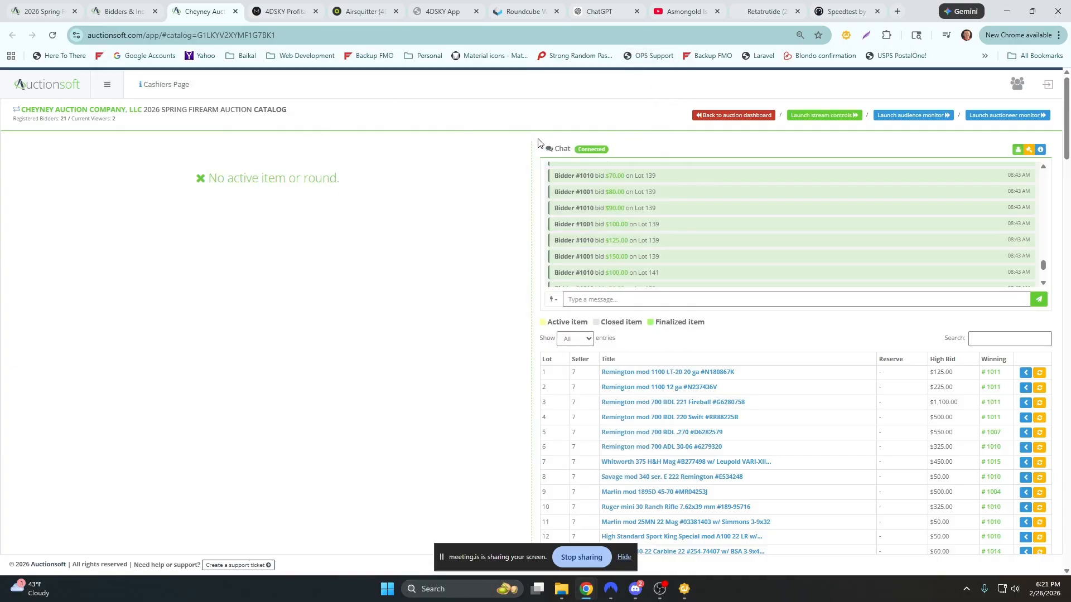
- Open the Simulcast Training Demo from the company's past auctions to manage it
left_click(45, 13)
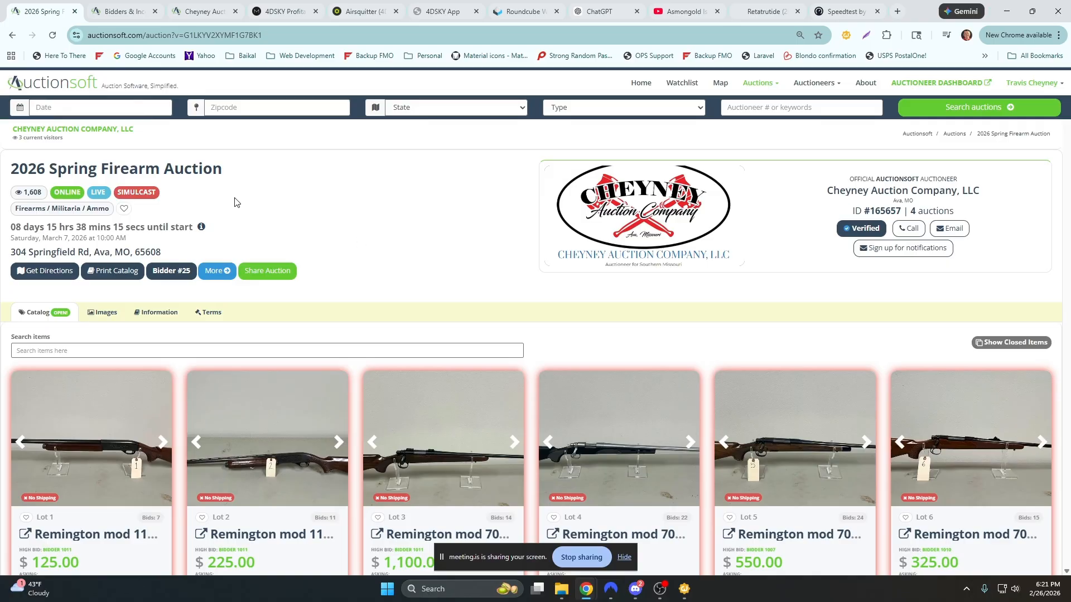
left_click(129, 12)
left_click(105, 85)
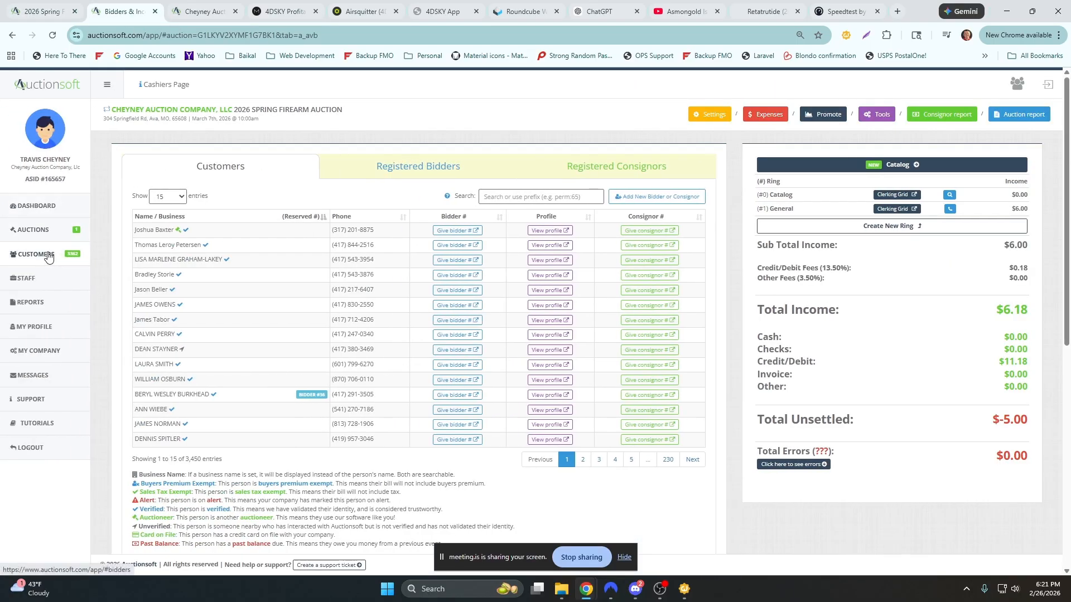
left_click(49, 230)
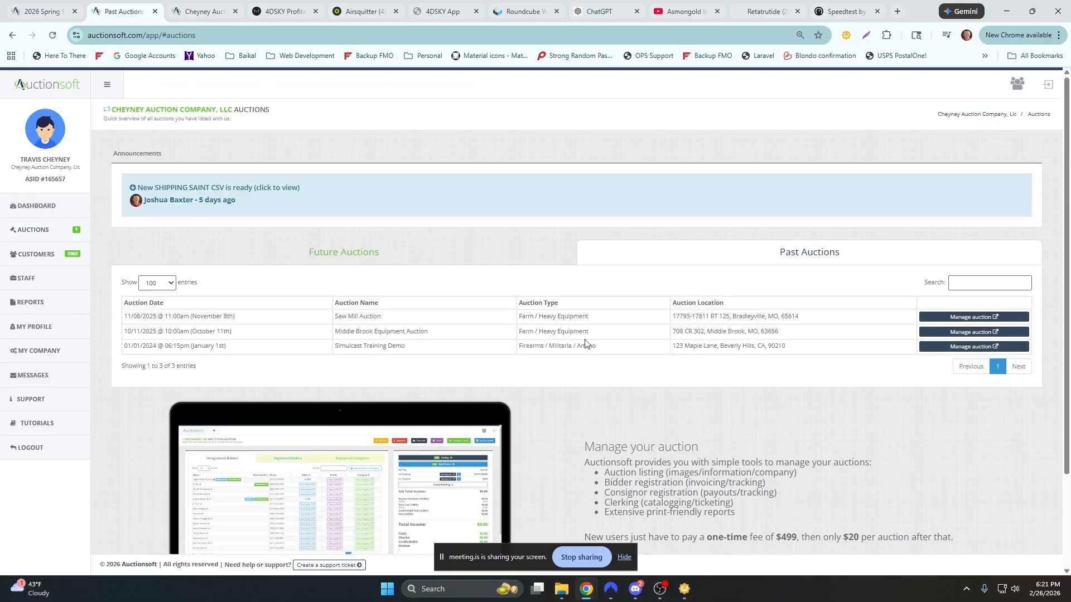
scroll(598, 335, "down", 2)
left_click_drag(409, 234, 333, 237)
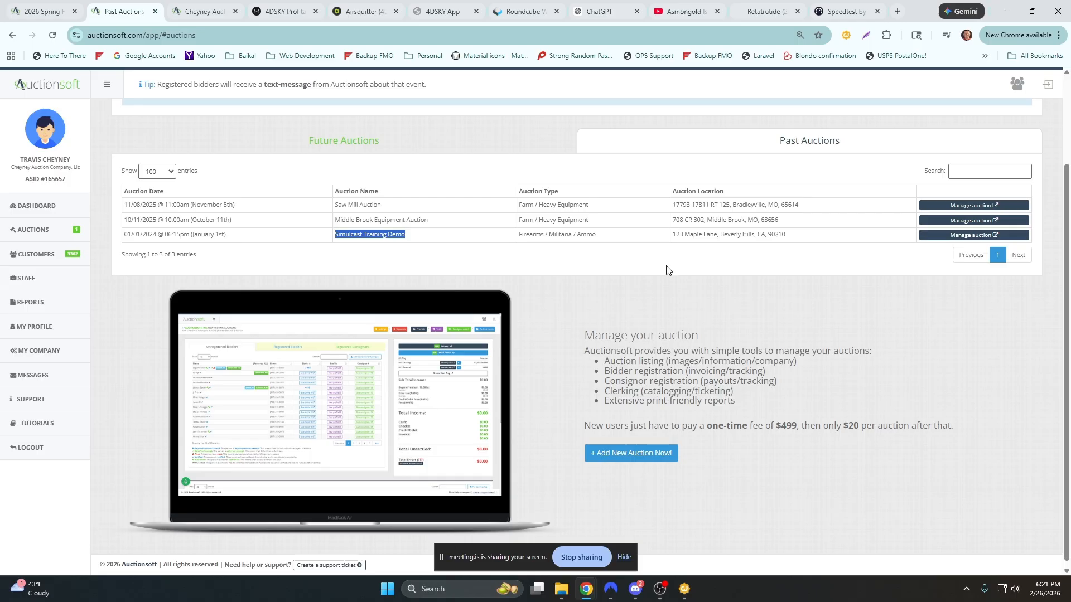
left_click(963, 235)
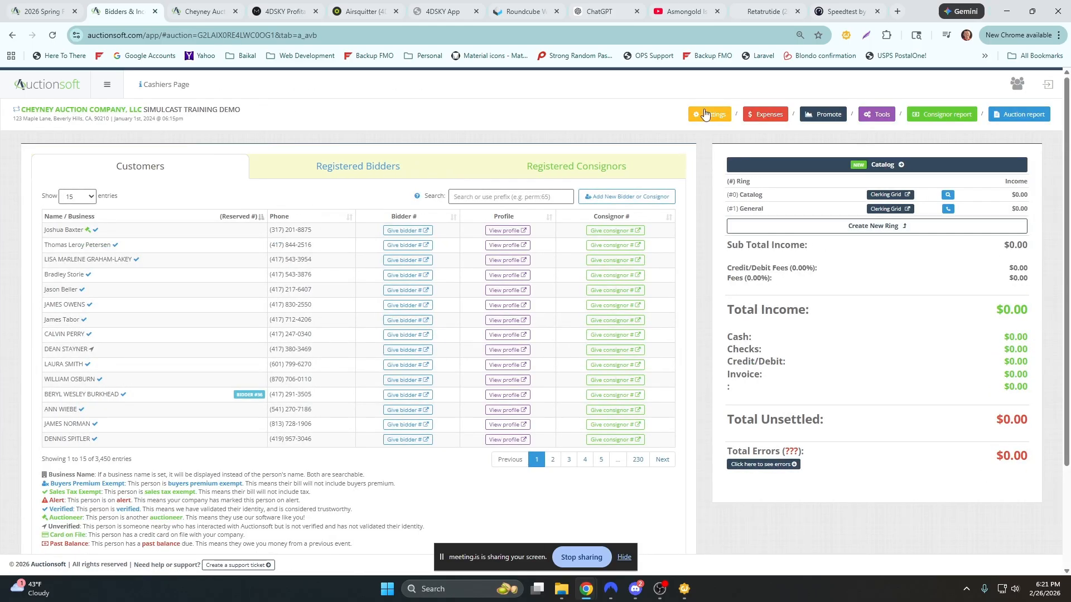
- Review the demo auction's live, online and simulcast settings and its image upload options
left_click(704, 114)
scroll(490, 179, "down", 7)
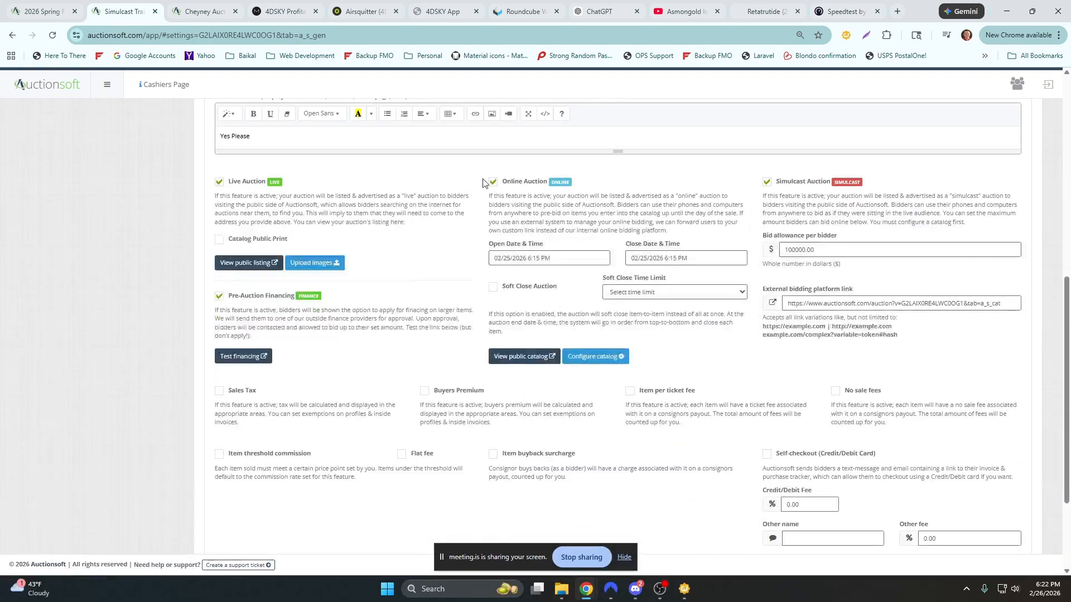
scroll(725, 237, "up", 8)
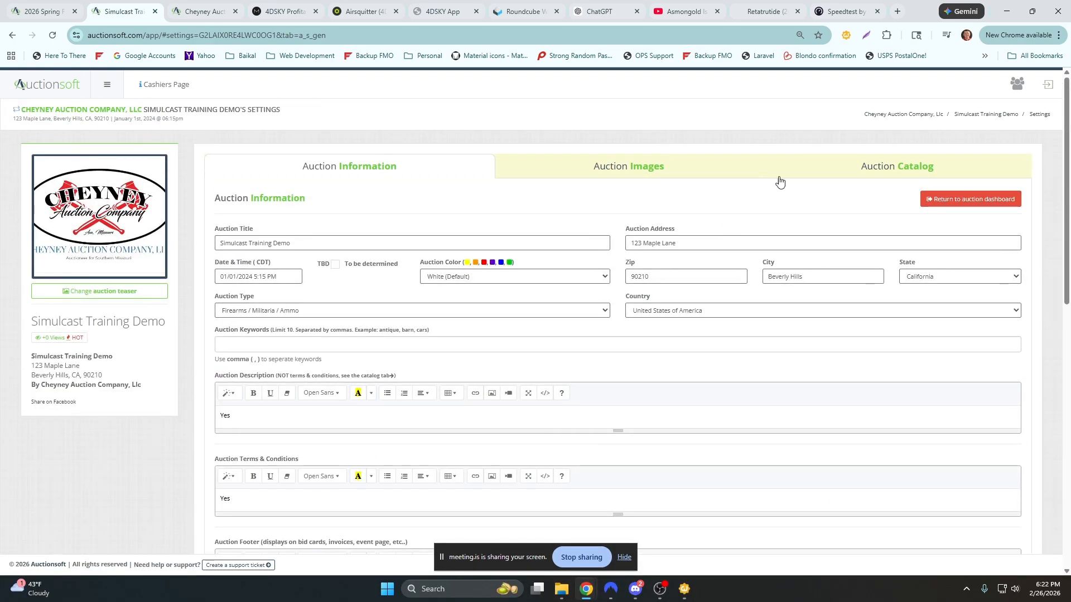
left_click(732, 173)
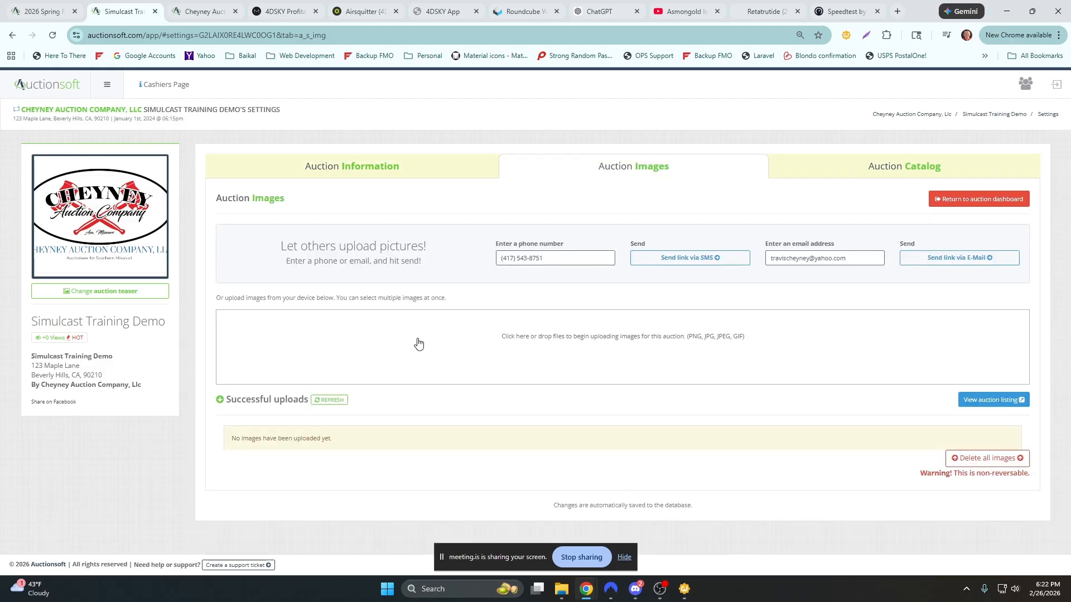
left_click(421, 342)
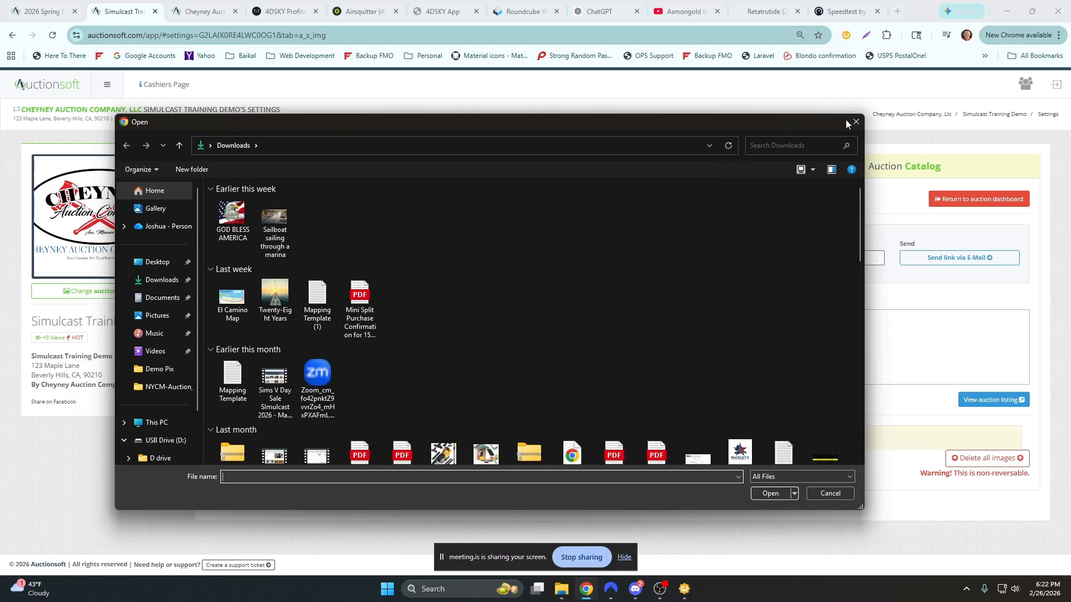
left_click(844, 122)
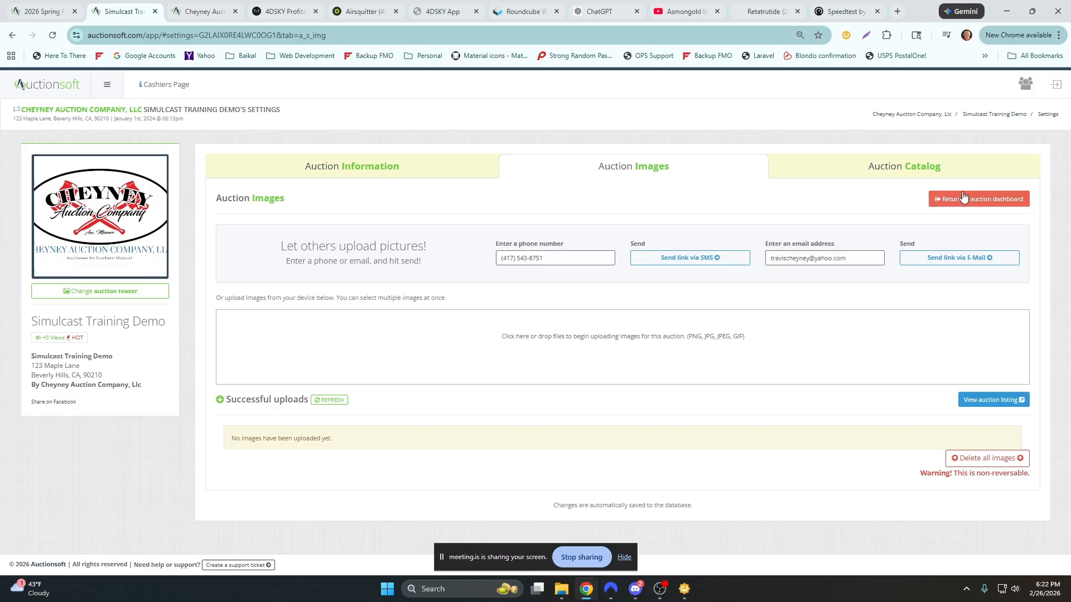
- Return to the auction dashboard and pre-clerk lot 1 as "windsor chair" with consignor 0 and a minimum bid of 0
left_click(979, 199)
scroll(944, 232, "down", 6)
left_click(982, 470)
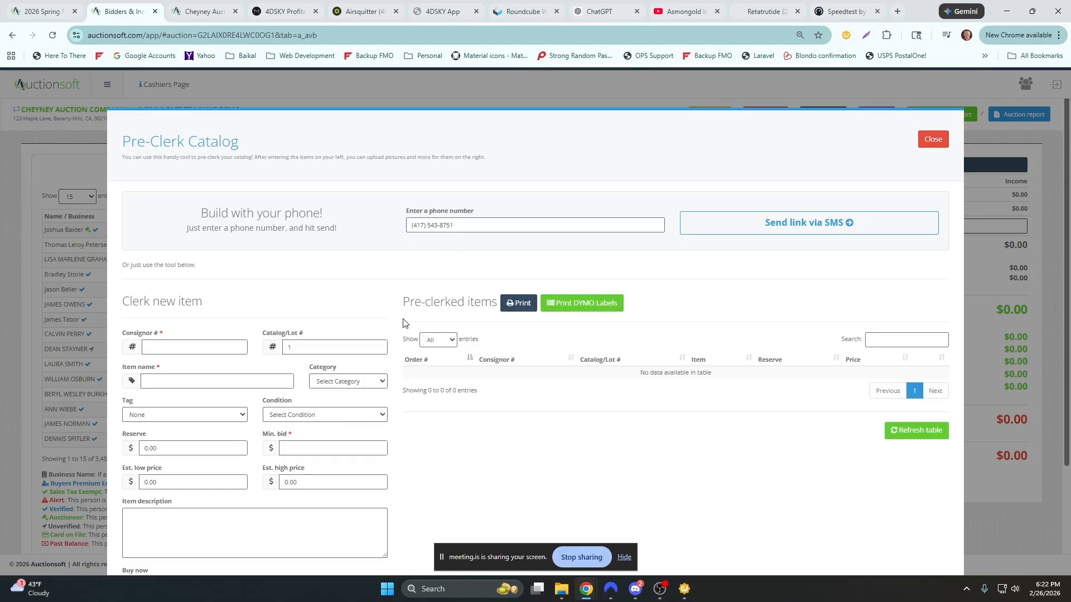
left_click(189, 352)
left_click(251, 542)
scroll(363, 390, "down", 3)
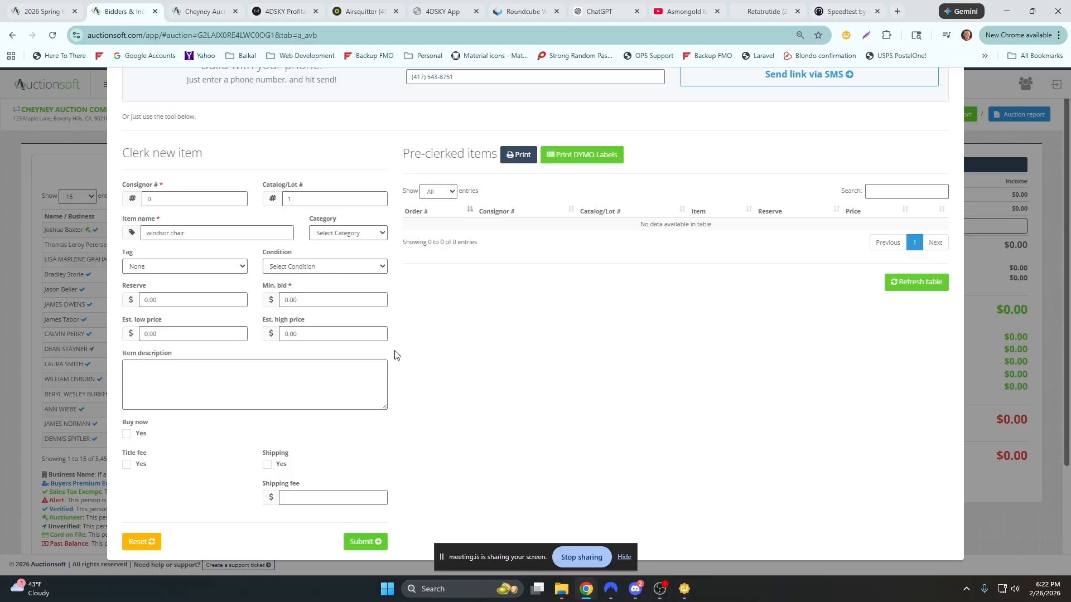
left_click(364, 542)
- Add "highboy" to the pre-clerk catalog as lot 2 with a minimum bid of 0
left_click(189, 229)
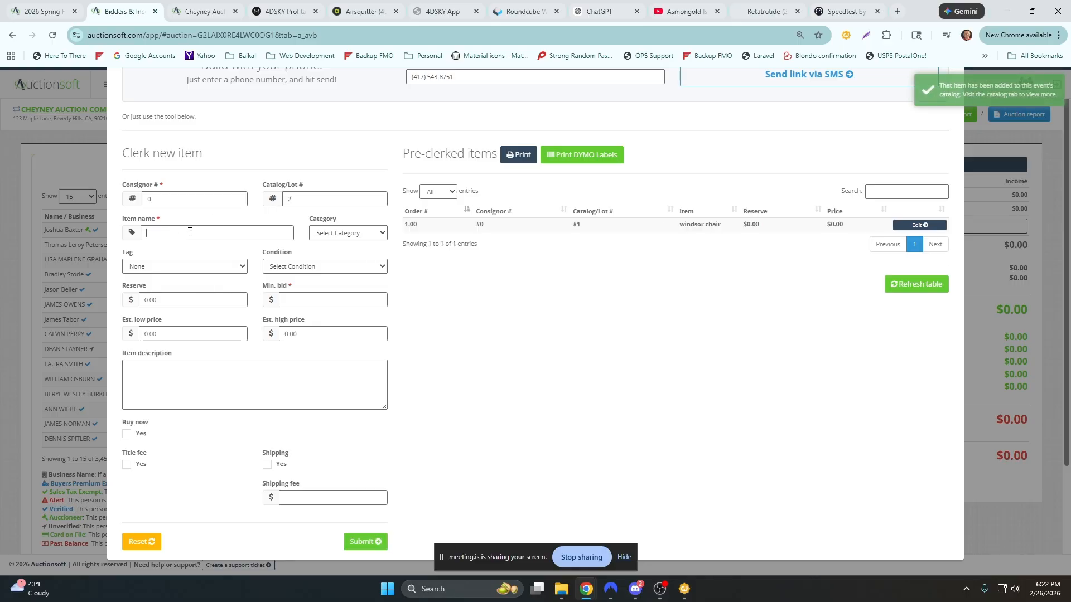
type("highboy")
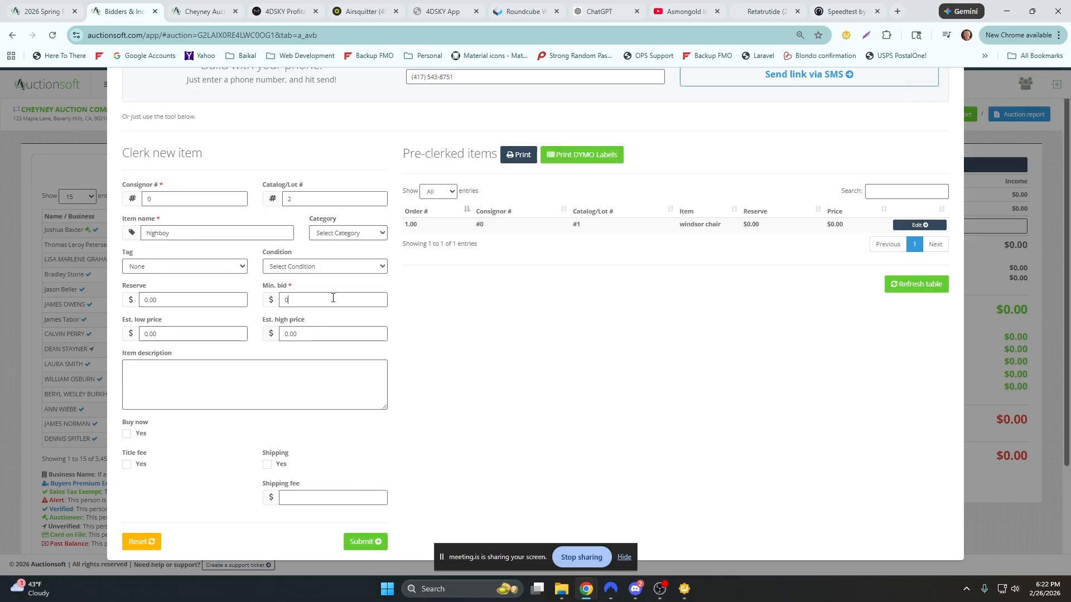
type("0")
left_click(357, 544)
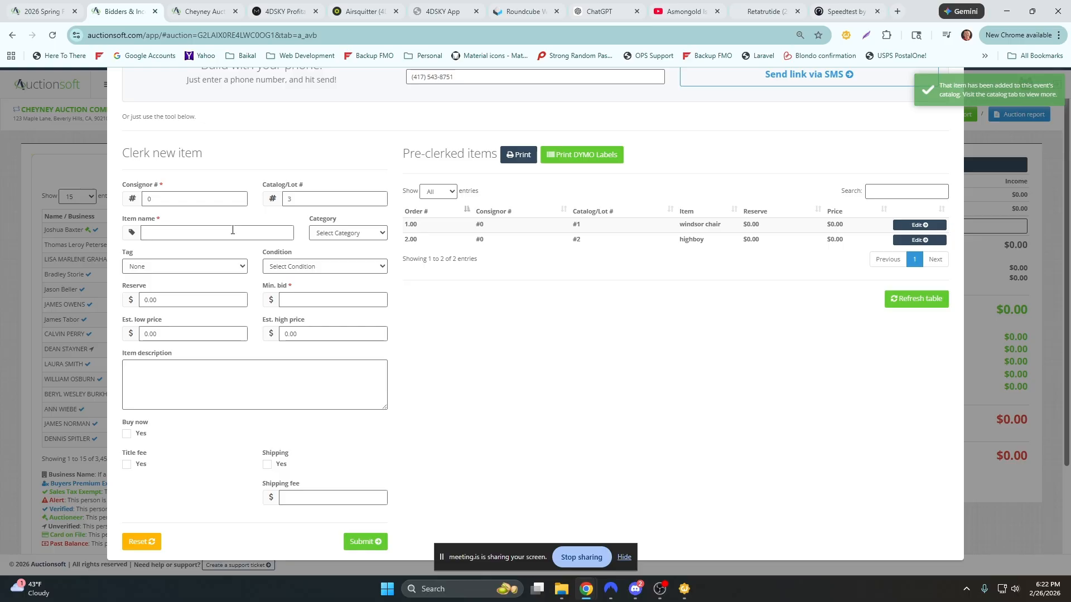
- Add "blanket chest" to the pre-clerk catalog as lot 3 with a minimum bid of 0
left_click(233, 230)
type("blanket chest")
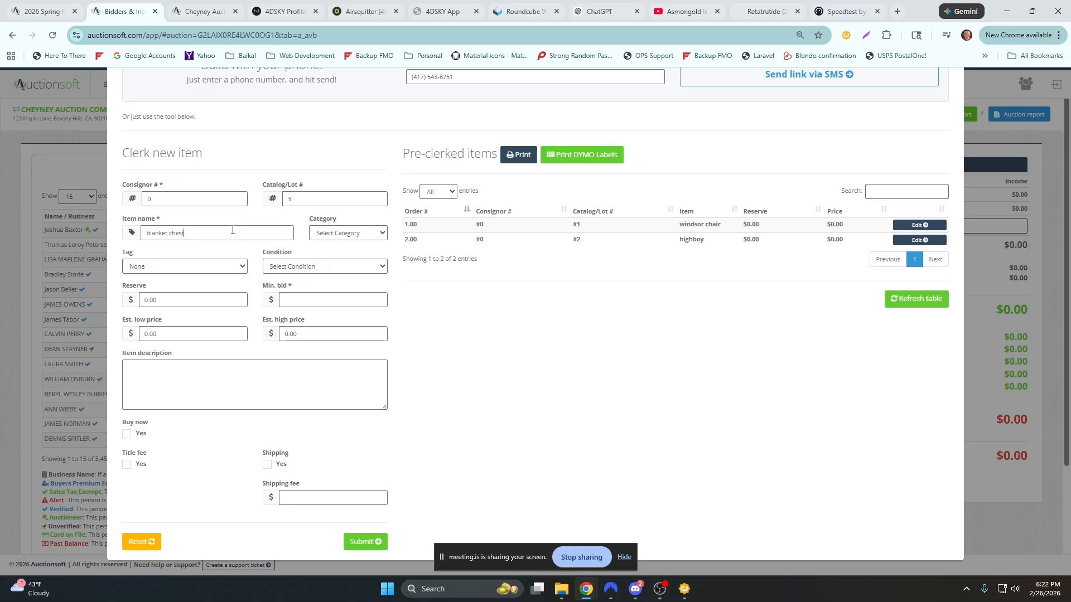
left_click(320, 302)
type("0")
left_click(365, 541)
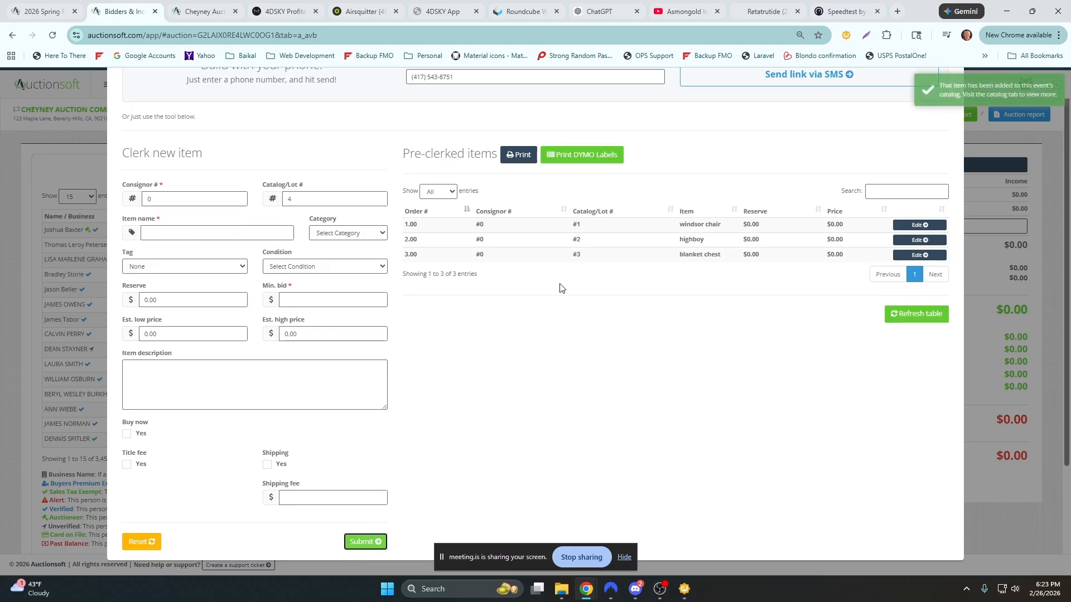
- Save image 2-3 from the Demo Pix folder as the windsor chair's teaser image and close its item information
scroll(560, 287, "up", 1)
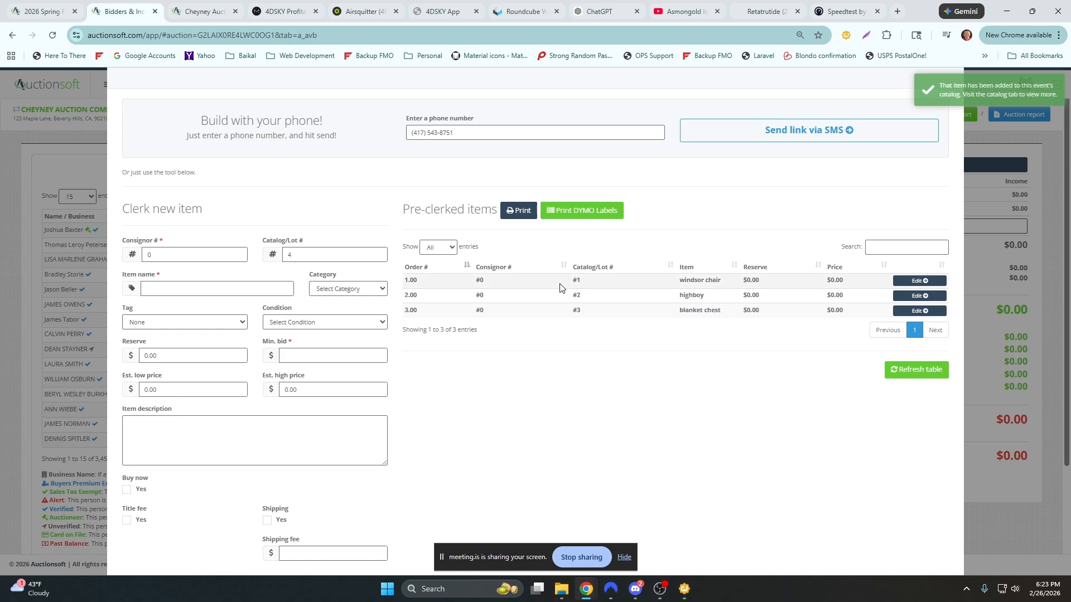
left_click(908, 286)
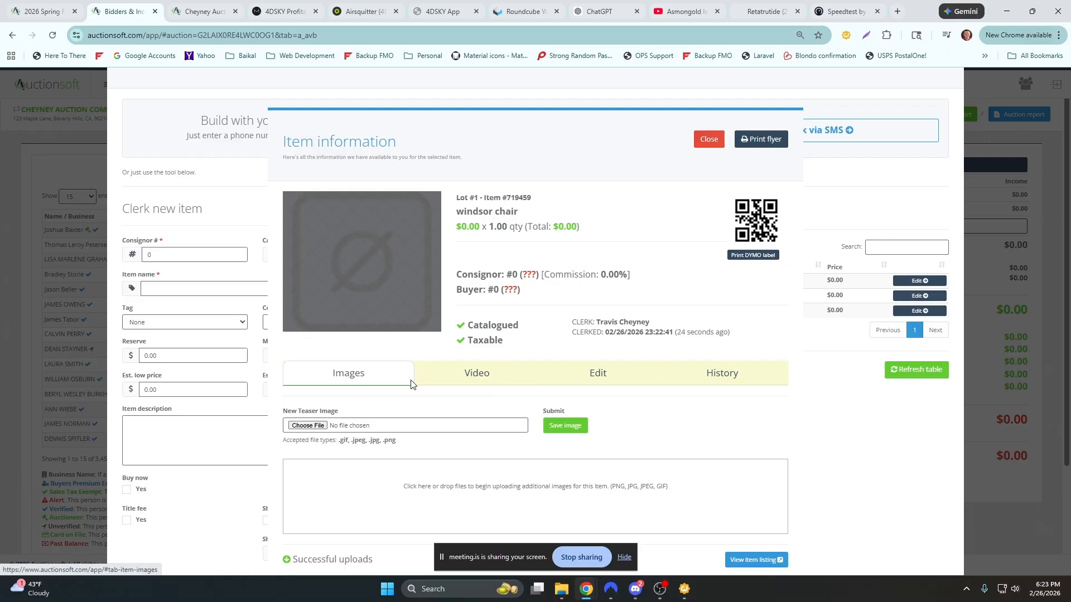
left_click(307, 426)
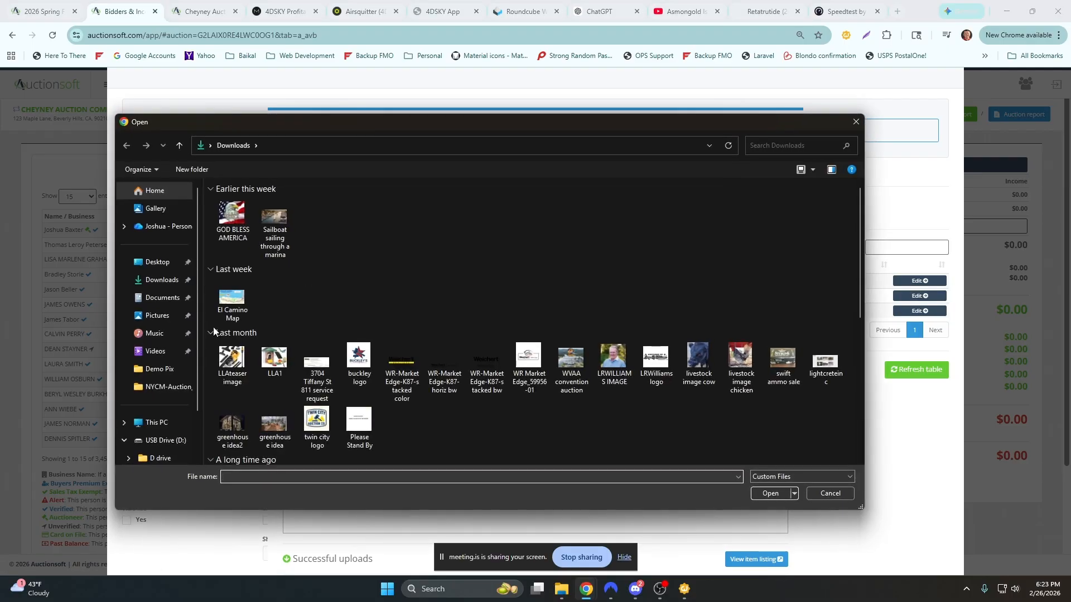
left_click(159, 369)
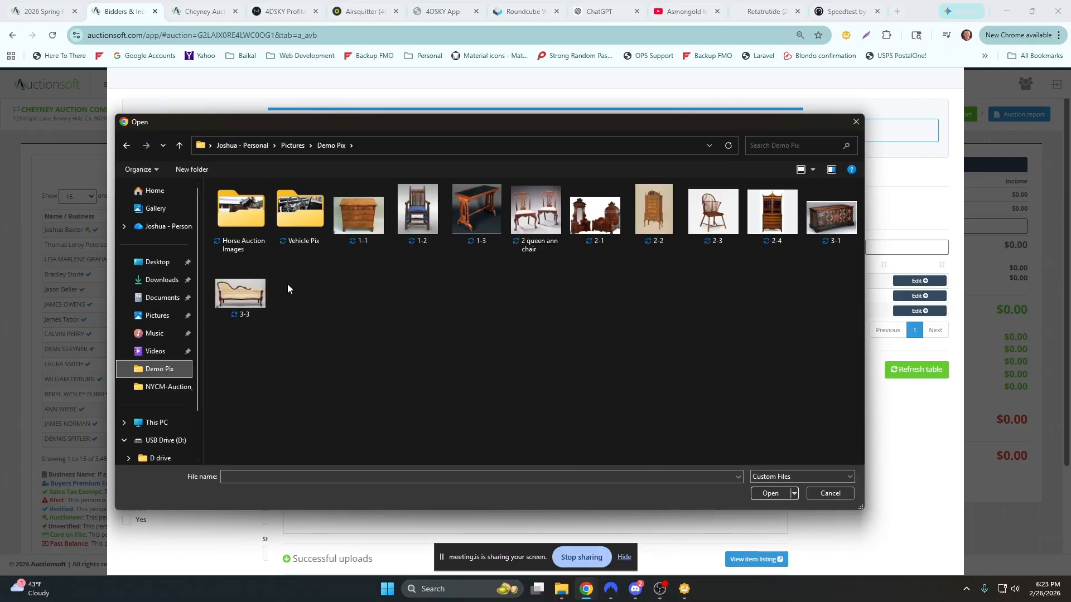
left_click(713, 220)
left_click(768, 493)
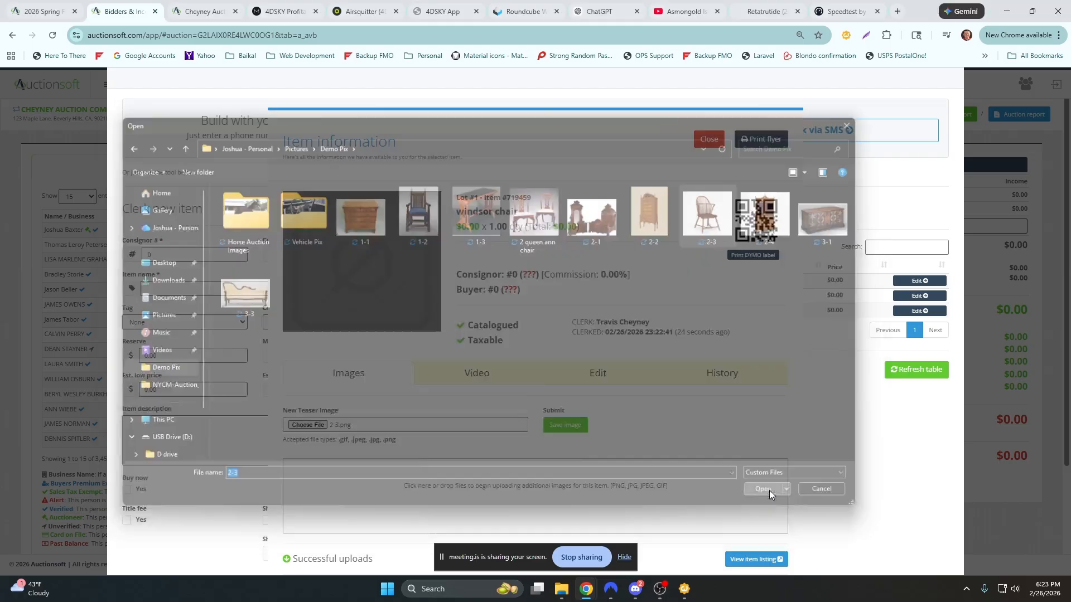
left_click(568, 428)
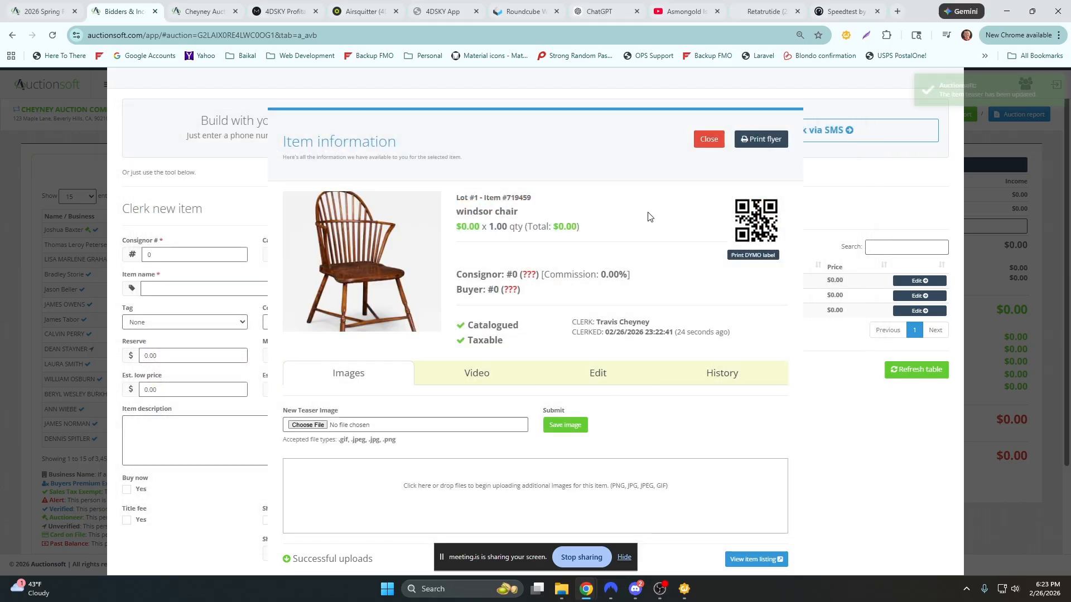
left_click(709, 140)
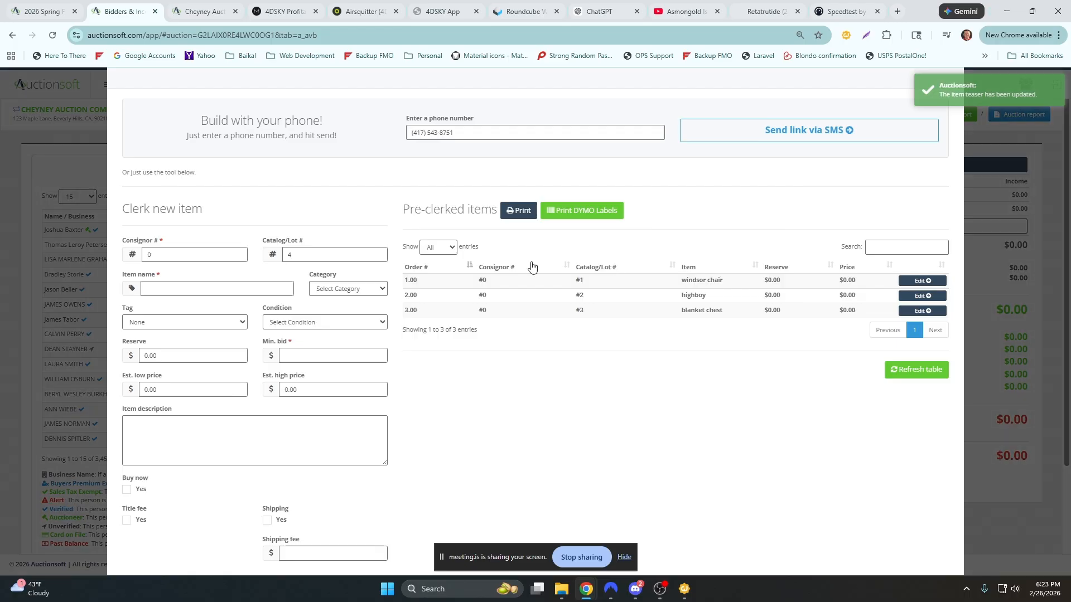
- Save image 2-2 from the Demo Pix folder as the highboy's teaser image and close its item information
left_click(922, 295)
left_click(308, 427)
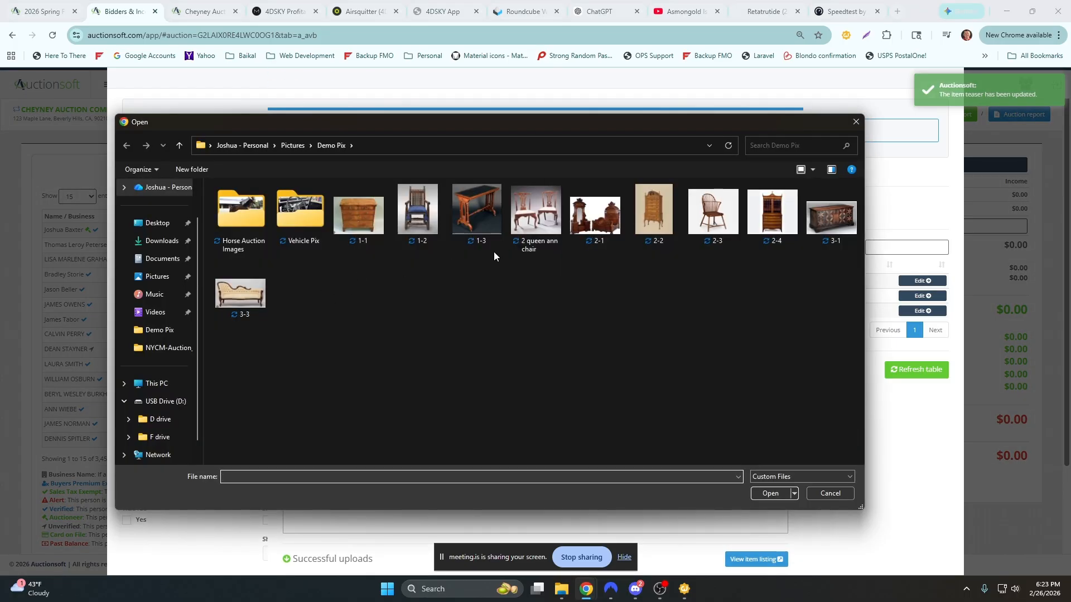
left_click(635, 218)
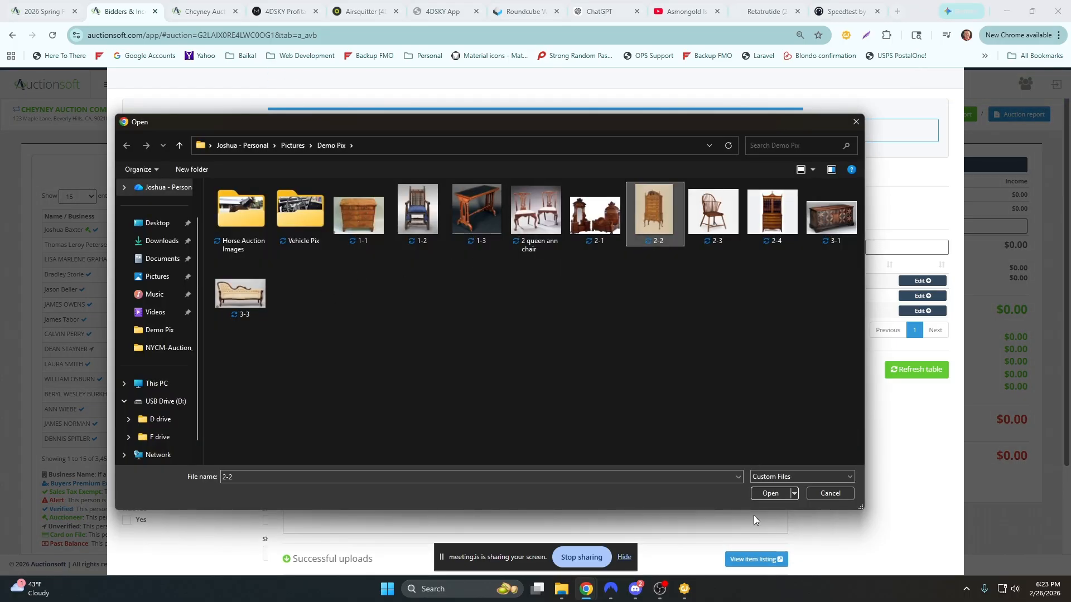
left_click(770, 494)
left_click(559, 425)
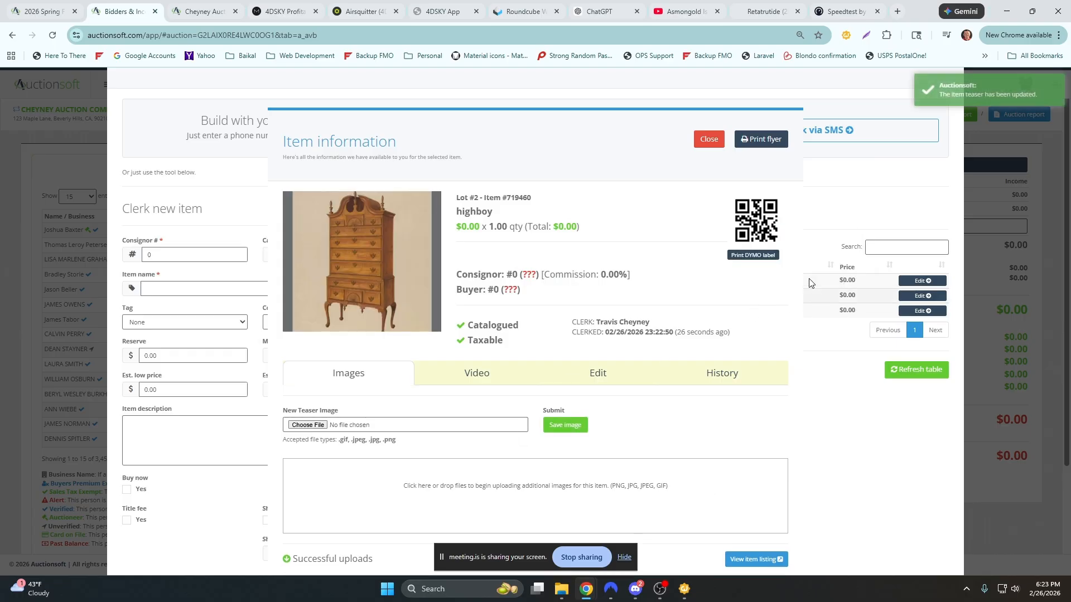
left_click(705, 144)
- Save image 3-1 from the Demo Pix folder as the blanket chest's teaser image and close its item information and the pre-clerk catalog
left_click(914, 312)
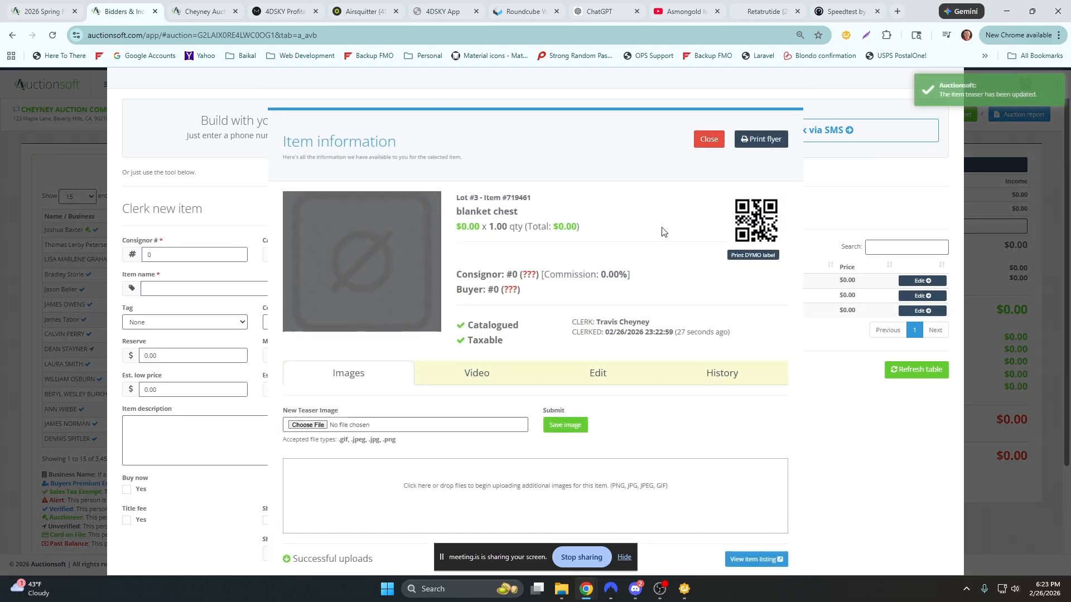
left_click(308, 424)
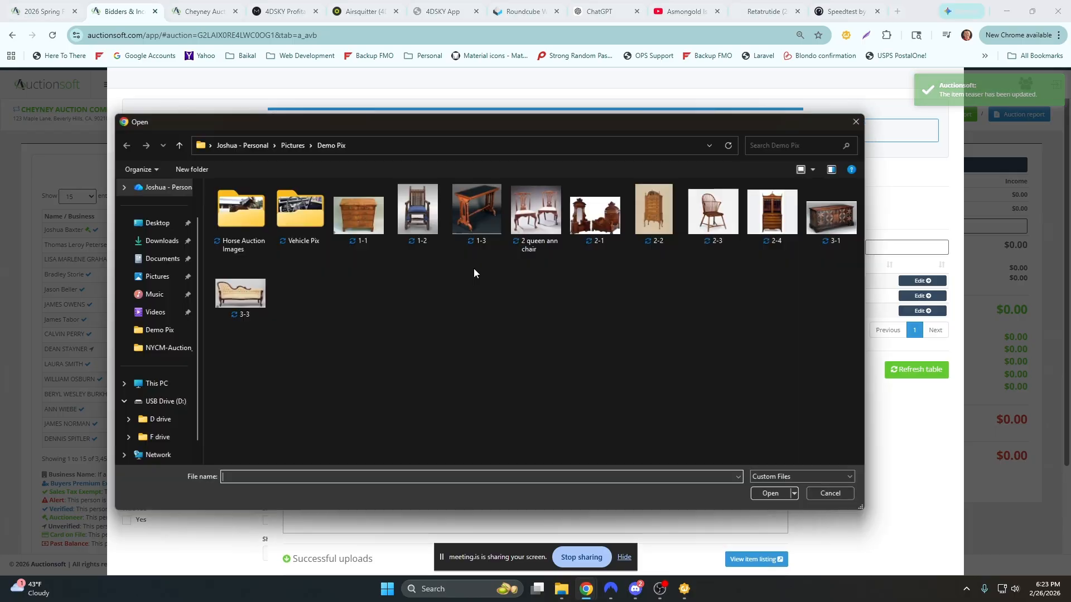
left_click(818, 222)
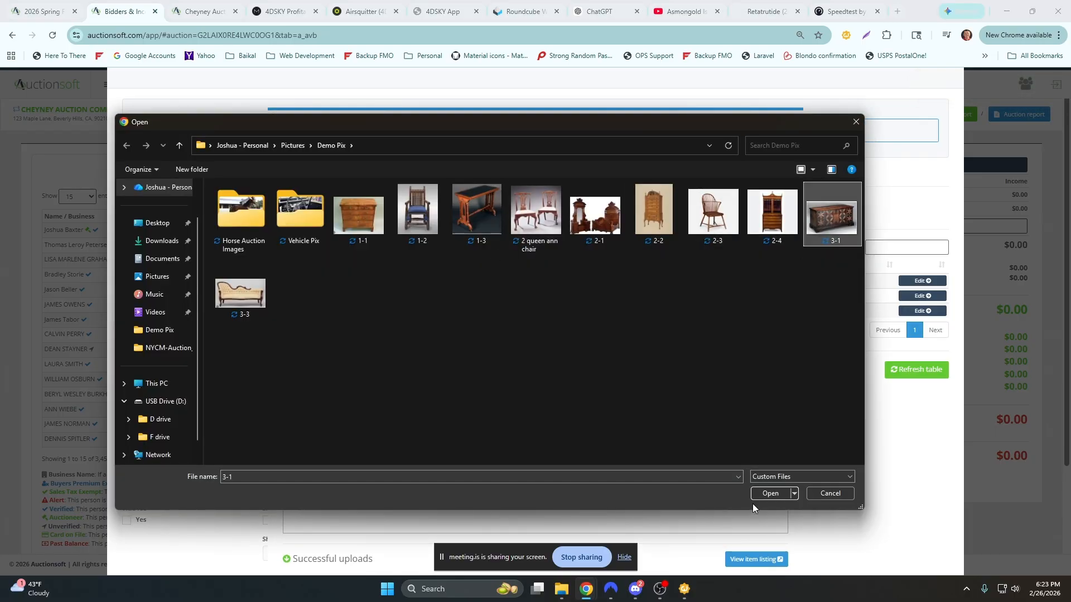
left_click(768, 493)
left_click(584, 429)
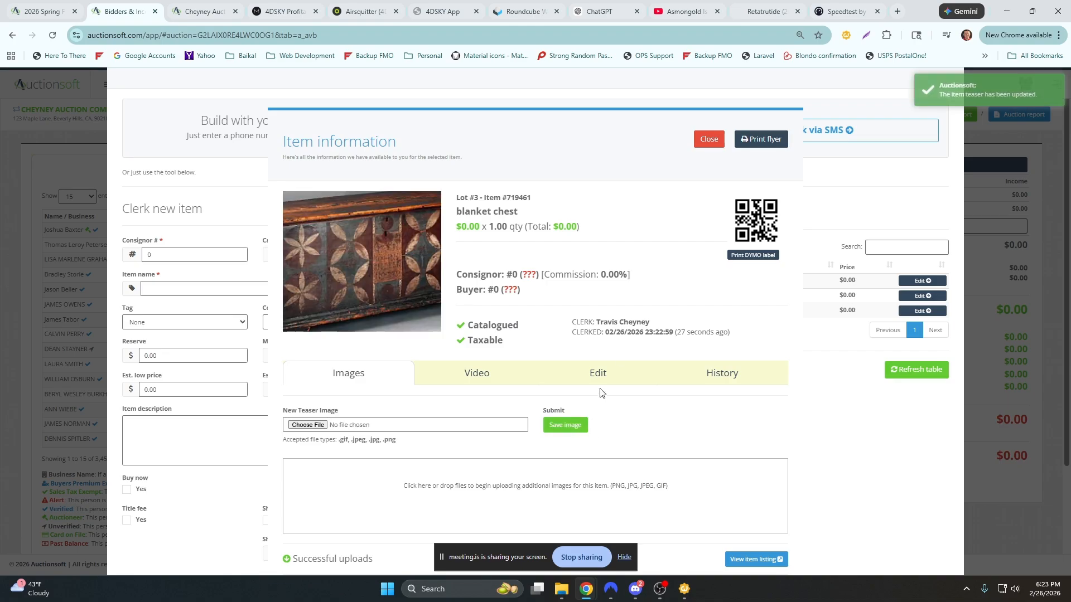
left_click(708, 139)
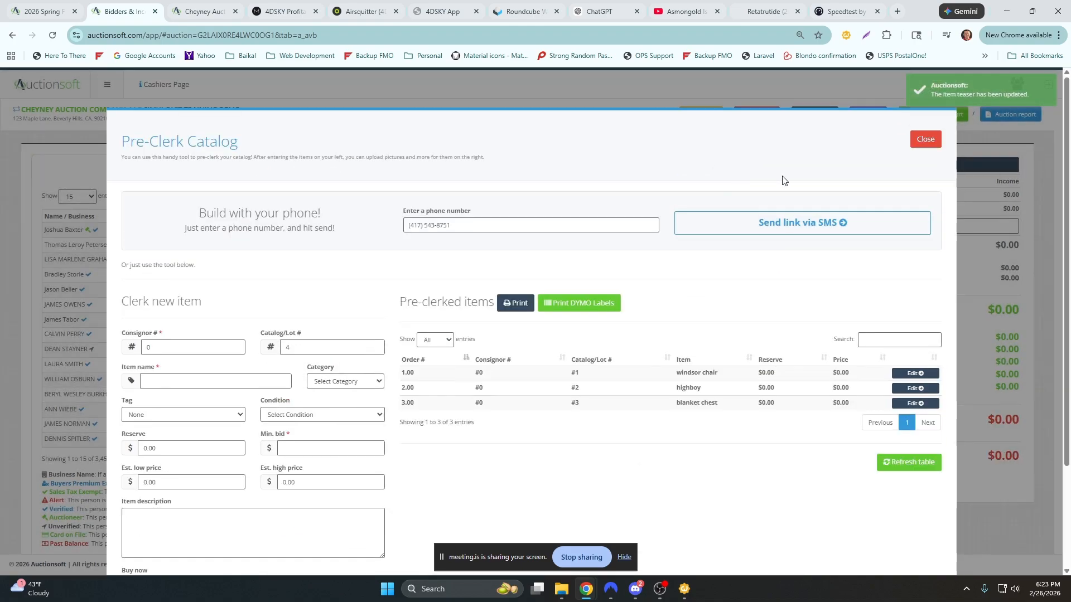
left_click(926, 140)
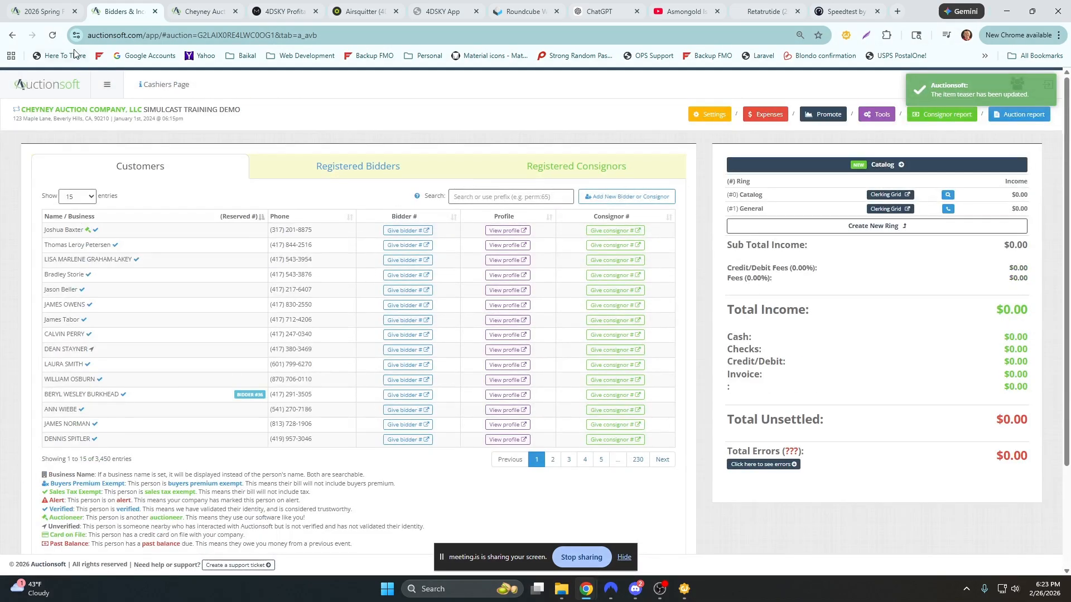
- Open the clerking grid for the Catalog ring and make lot 1, the windsor chair, the active item
scroll(771, 242, "down", 3)
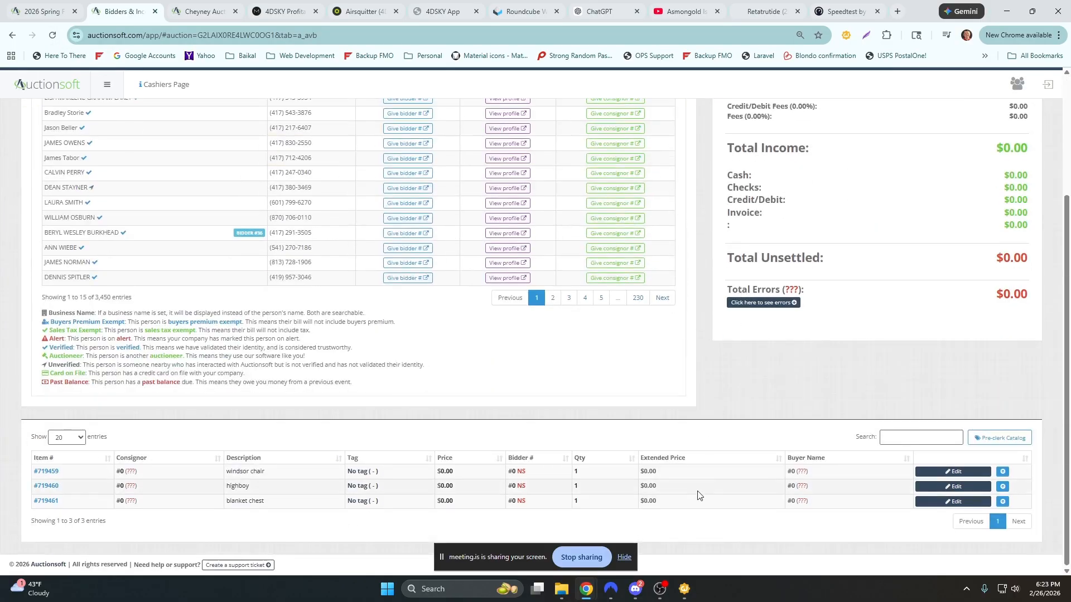
scroll(691, 469, "up", 3)
left_click(884, 195)
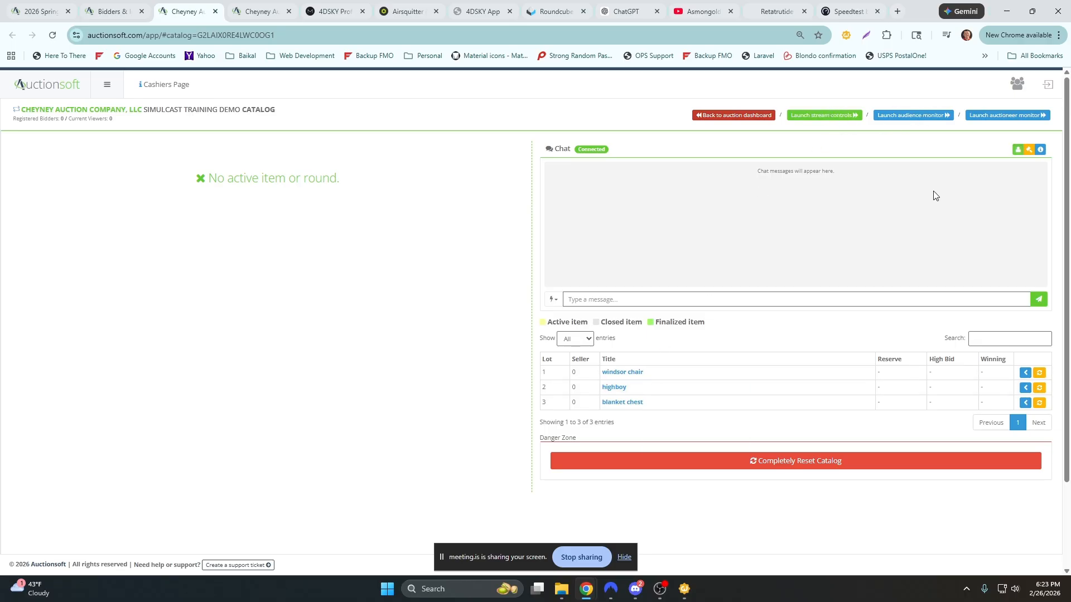
left_click(1026, 373)
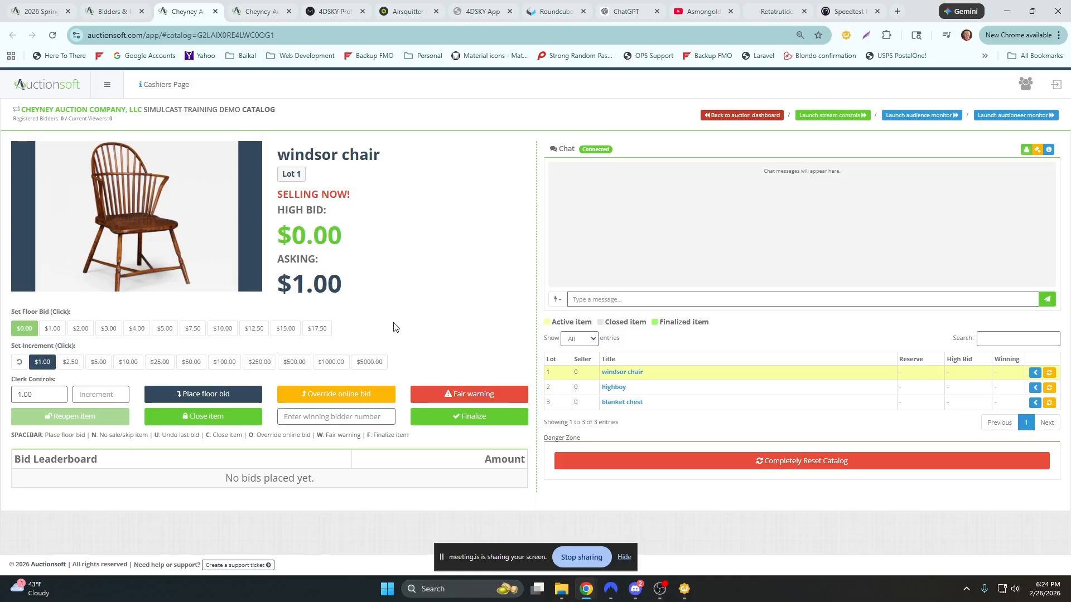
- Place a custom floor bid of $50 on the windsor chair
left_click_drag(343, 240, 297, 237)
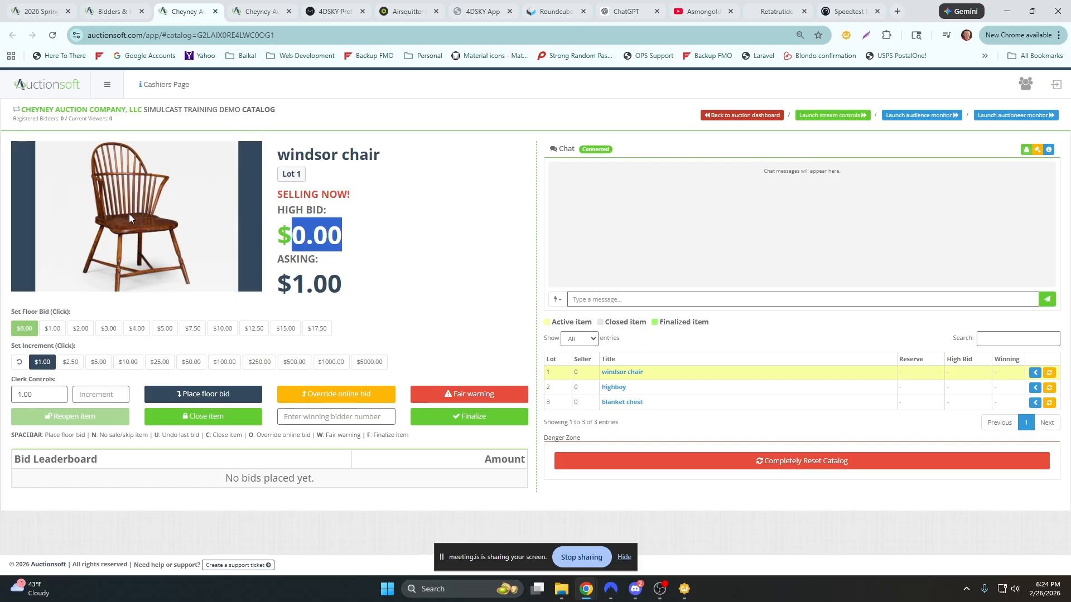
left_click(389, 251)
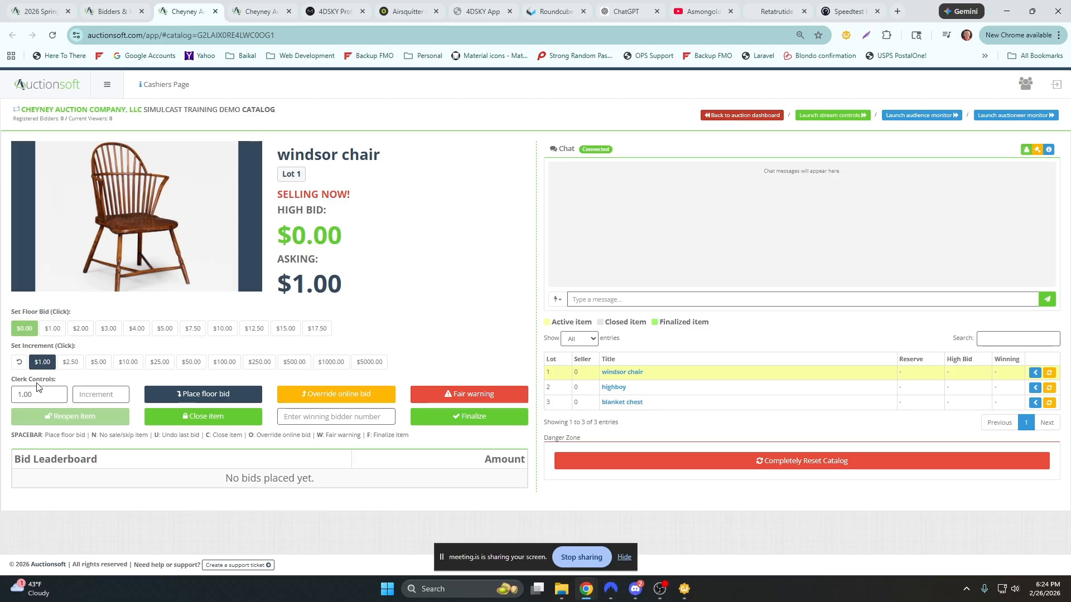
double_click(13, 397)
type("50.")
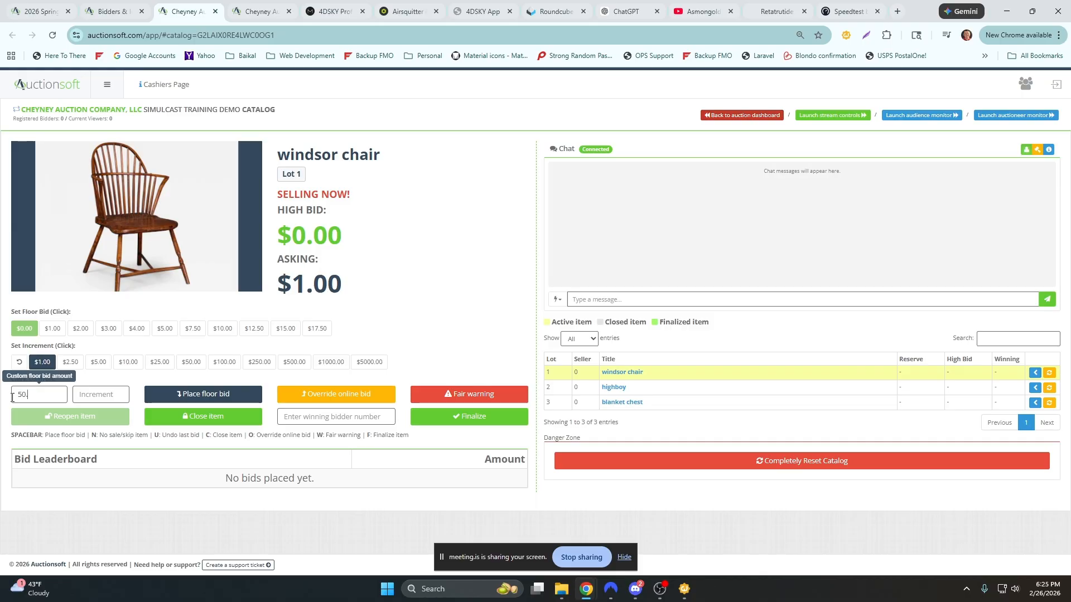
left_click(208, 396)
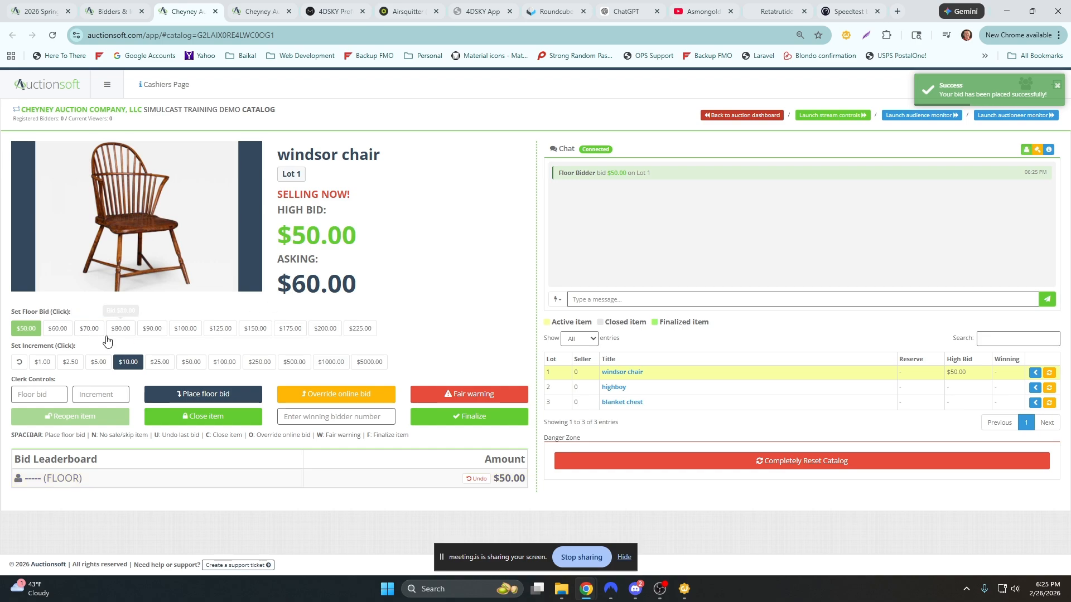
- Place successive floor bids on the windsor chair at each asking price, from $60 up to $200
left_click_drag(289, 236, 376, 241)
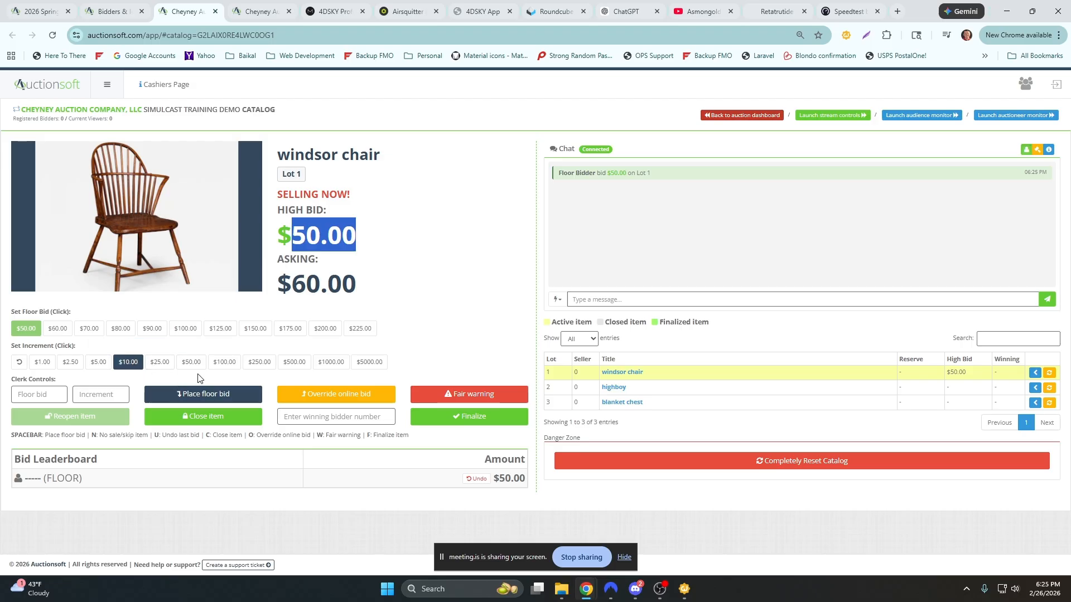
left_click_drag(85, 481, 37, 483)
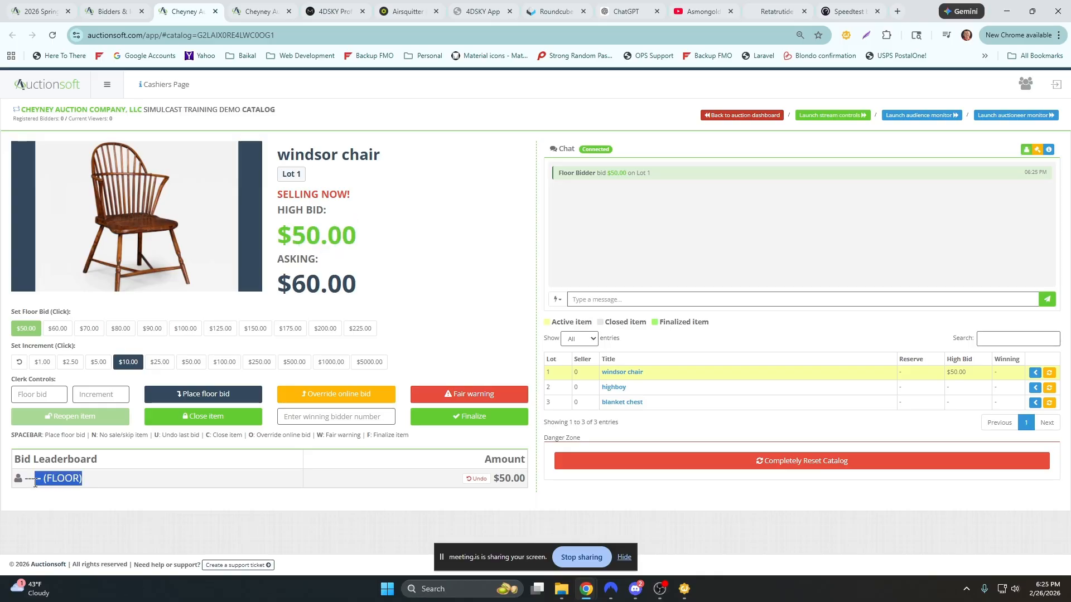
left_click_drag(276, 278, 362, 287)
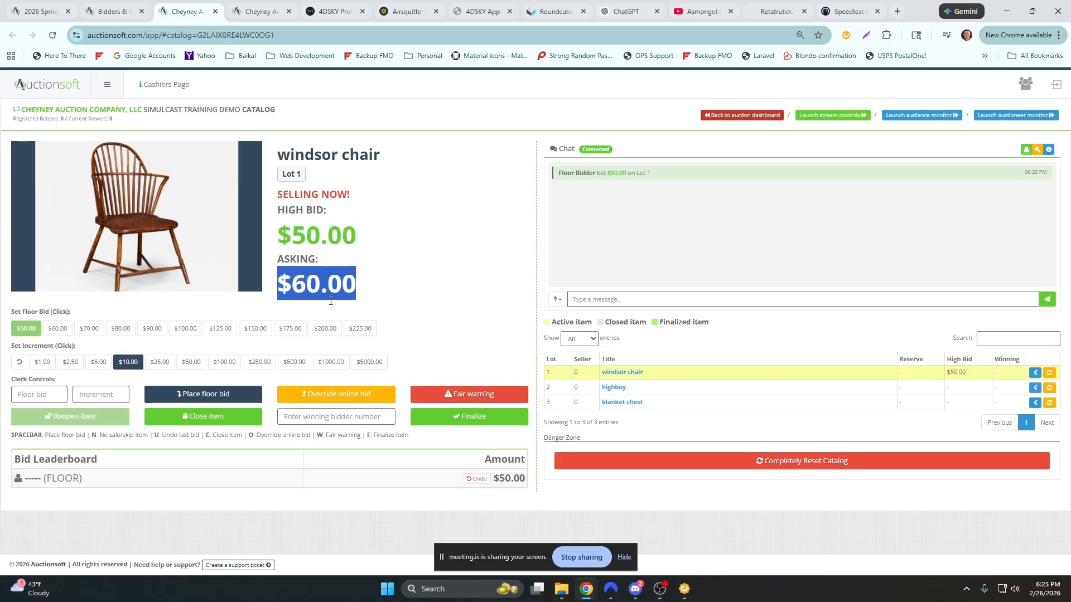
left_click(206, 397)
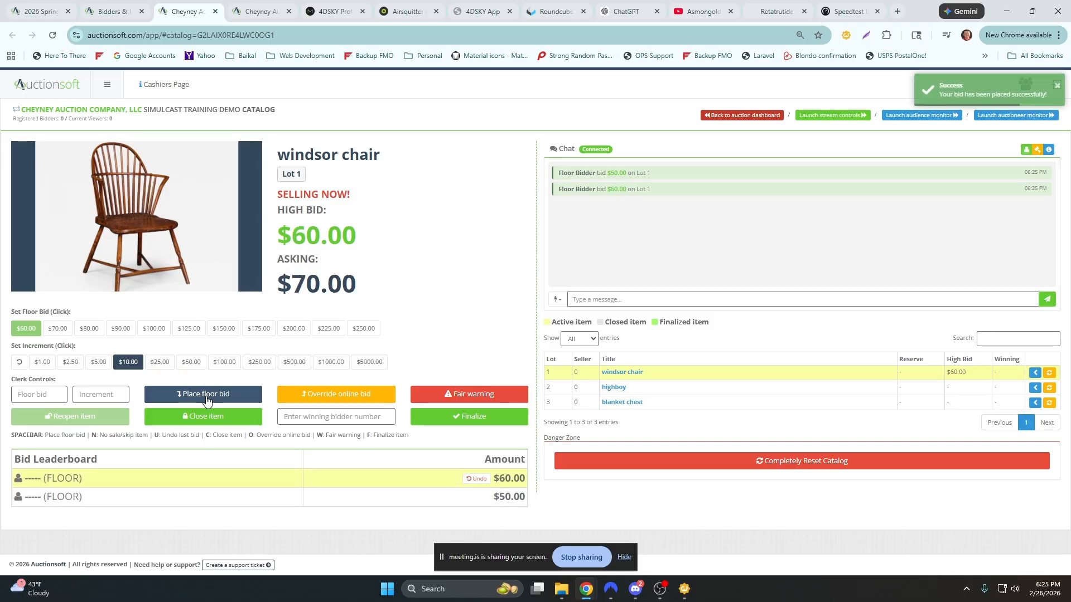
left_click(206, 400)
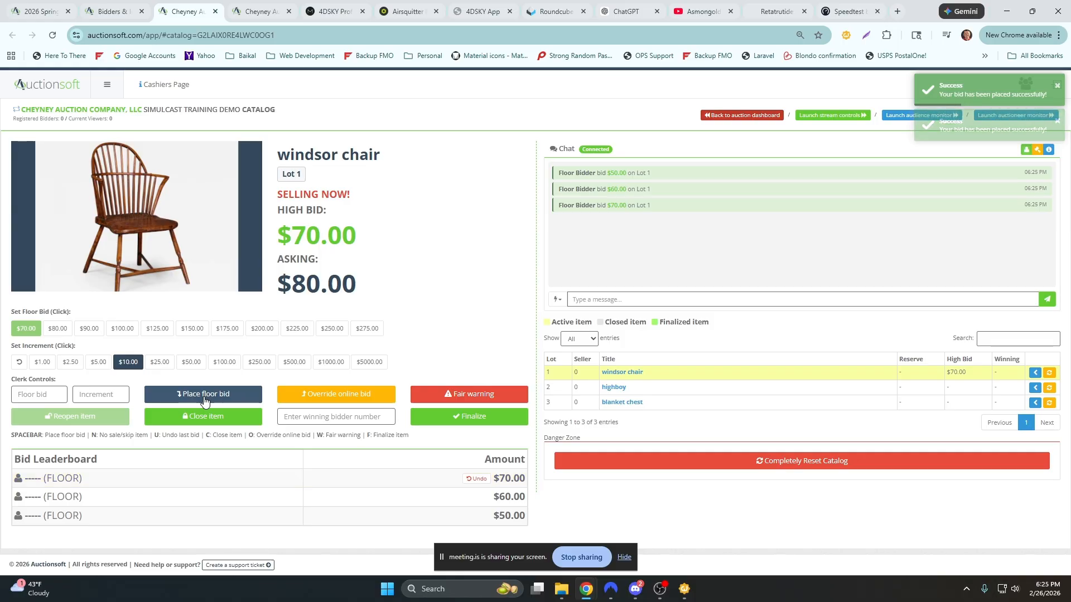
left_click(206, 400)
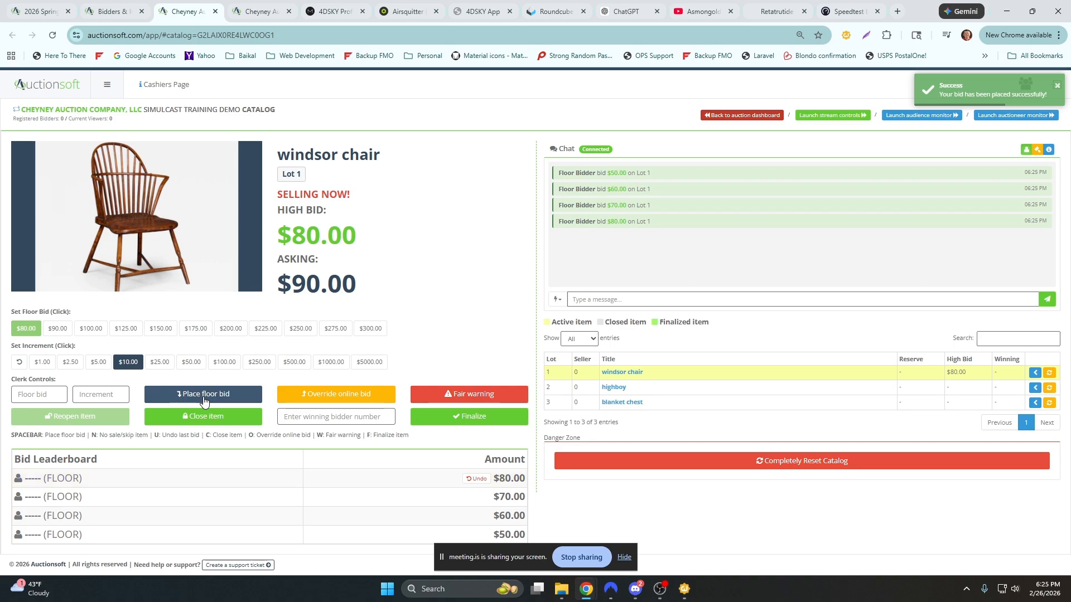
left_click(204, 400)
left_click(204, 401)
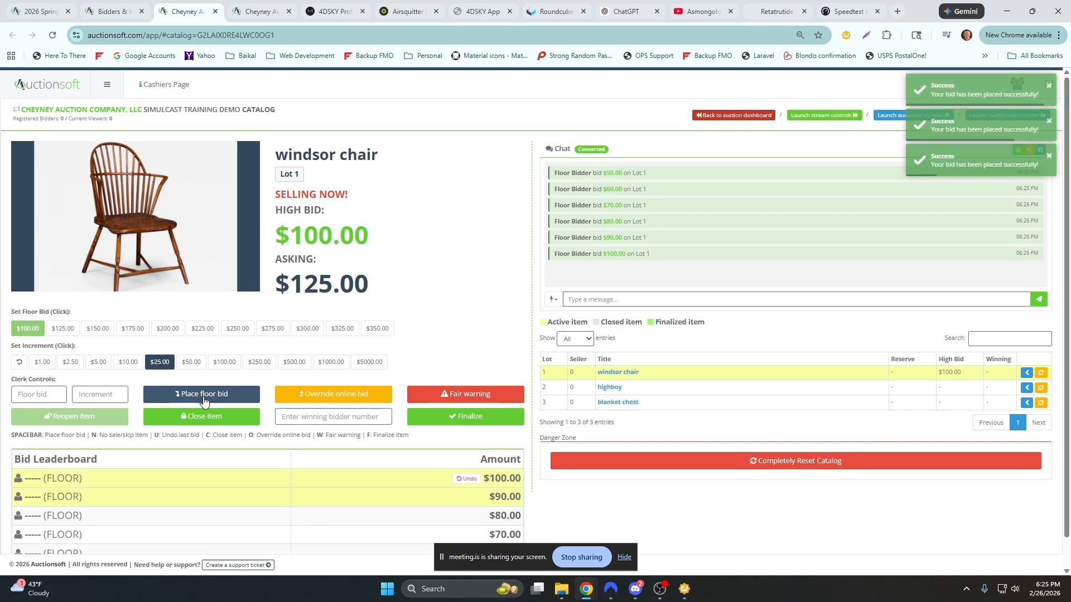
left_click(204, 400)
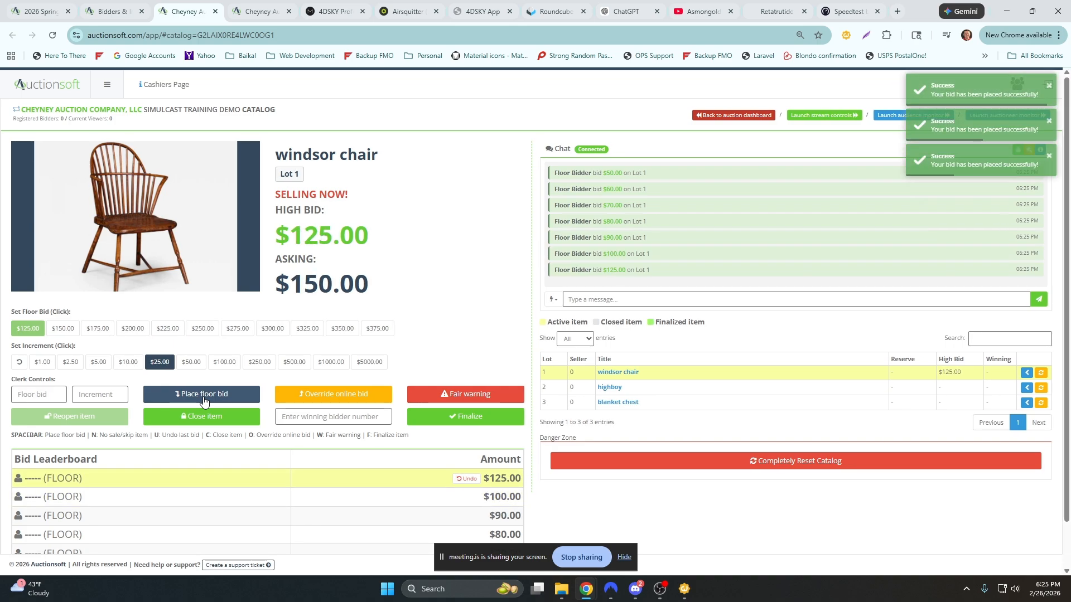
left_click(204, 400)
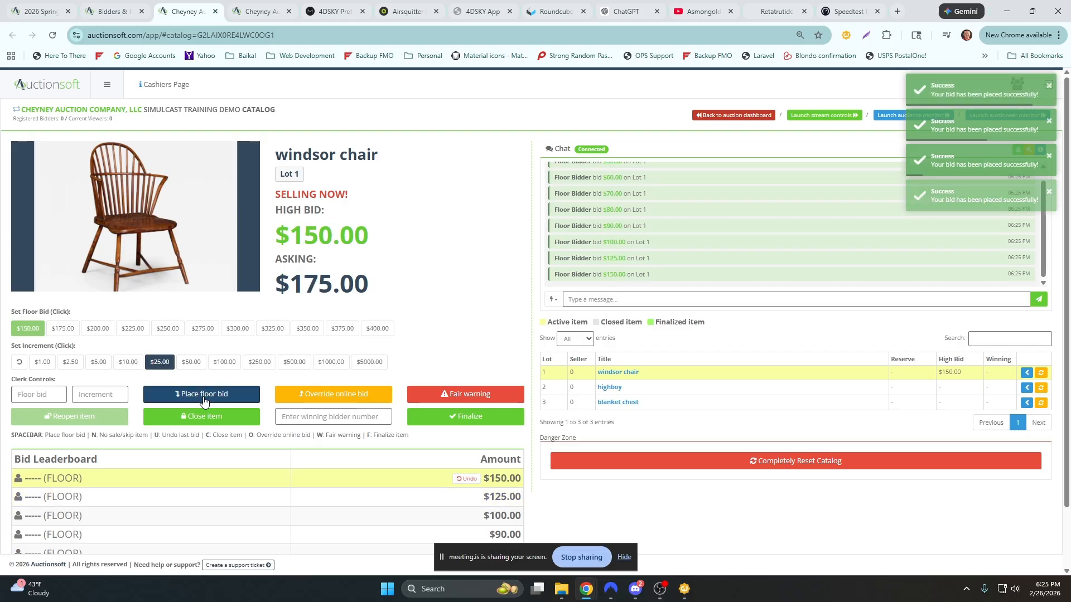
left_click(204, 400)
left_click(204, 400)
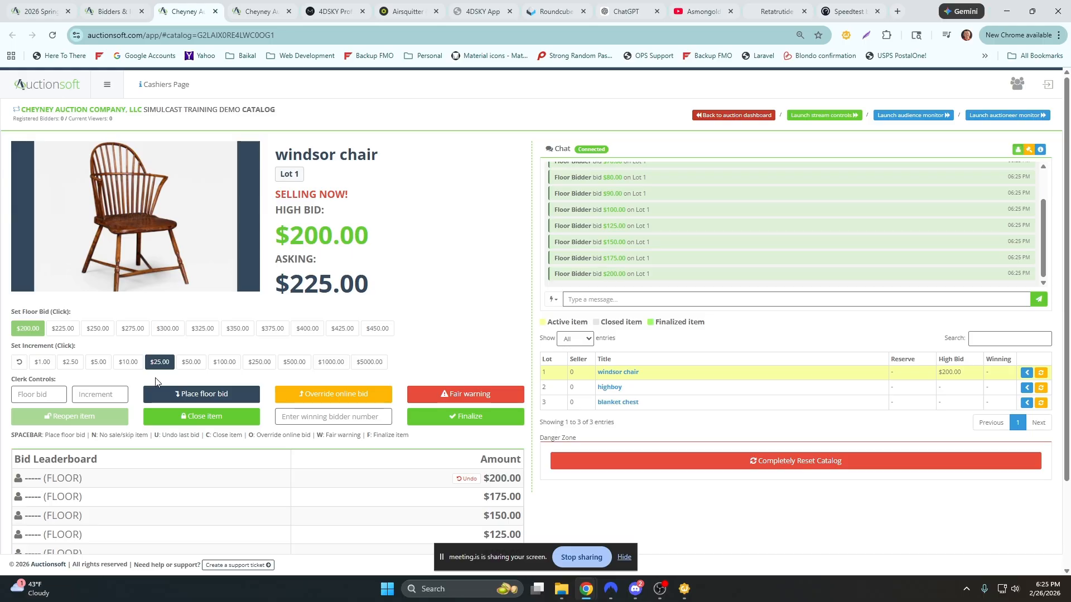
- Set the windsor chair's bid increment to $10
left_click(129, 363)
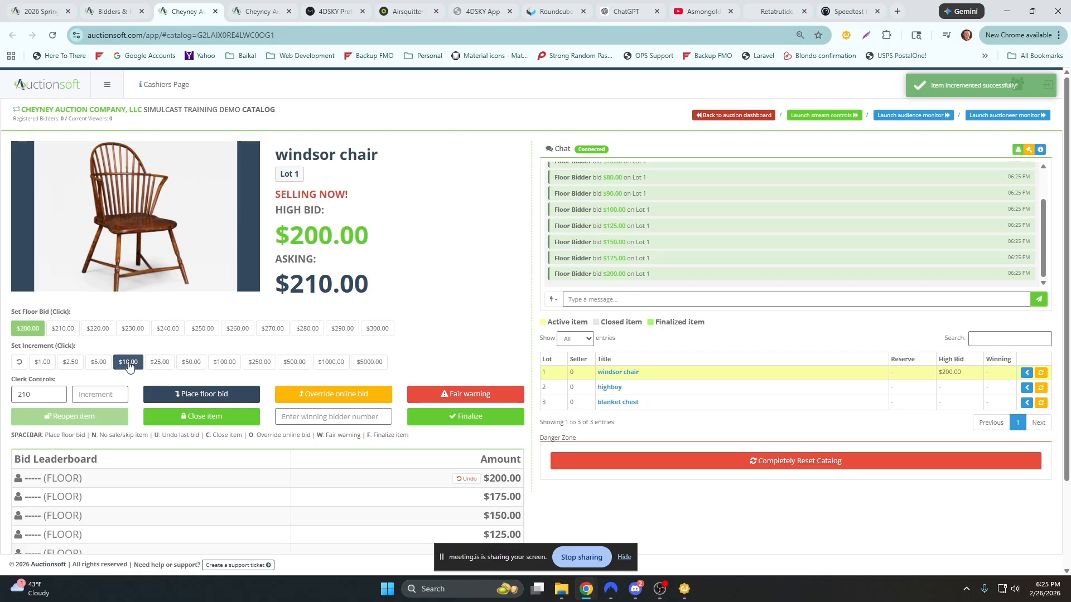
left_click_drag(281, 291, 395, 292)
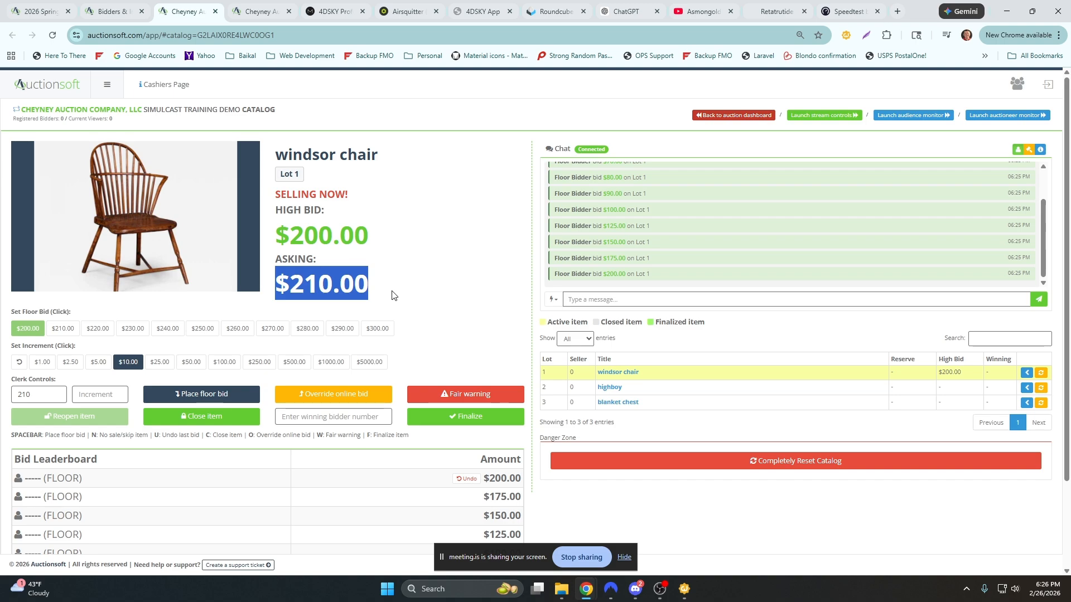
- Close bidding on the windsor chair and finalize its sale to winning bidder number 25
scroll(392, 295, "down", 1)
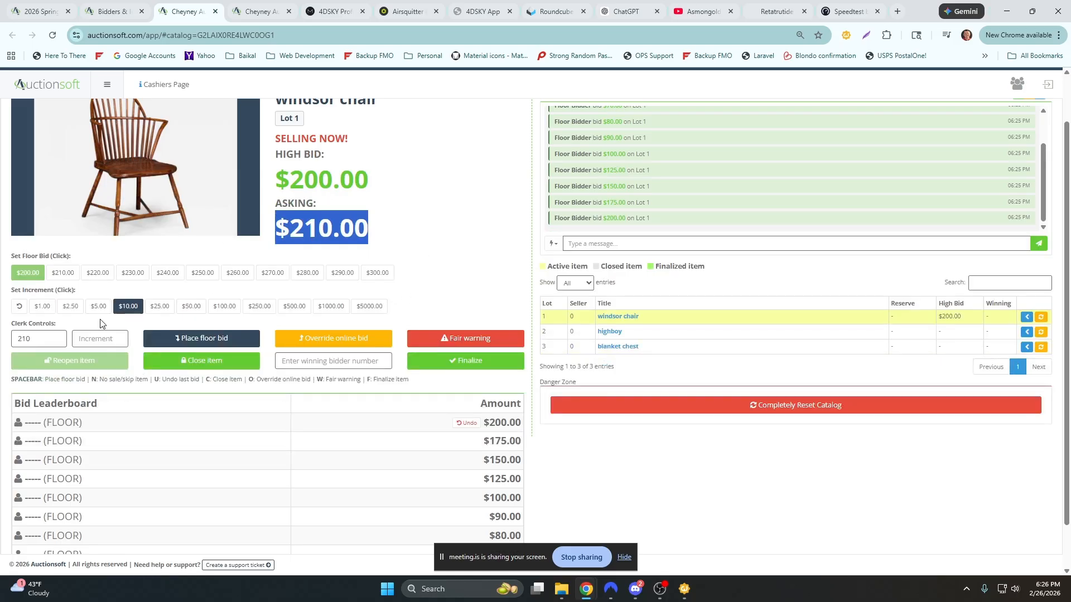
left_click(196, 366)
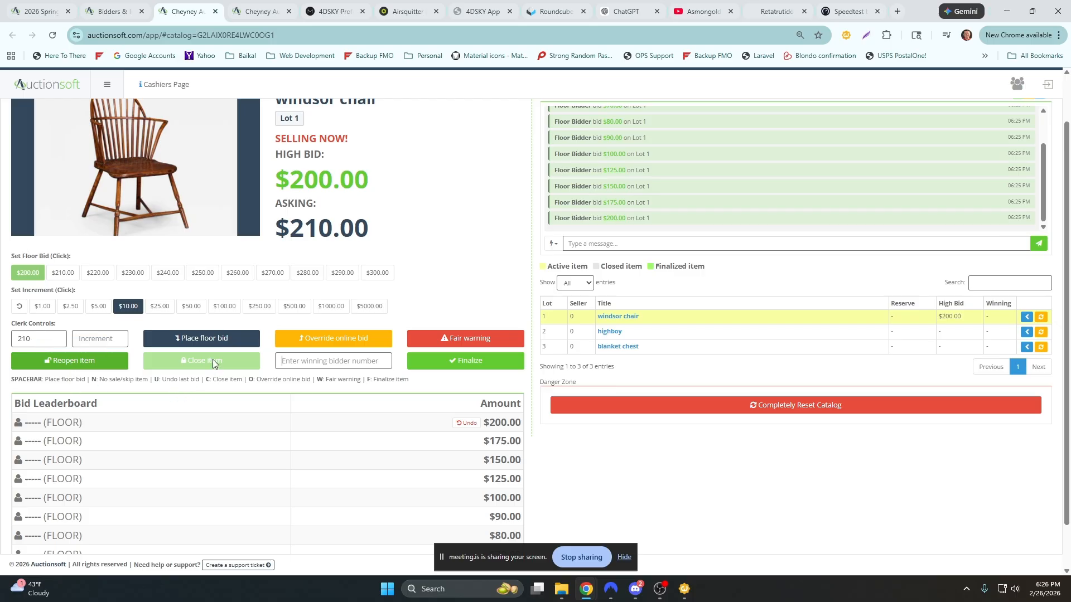
left_click(283, 360)
type("15")
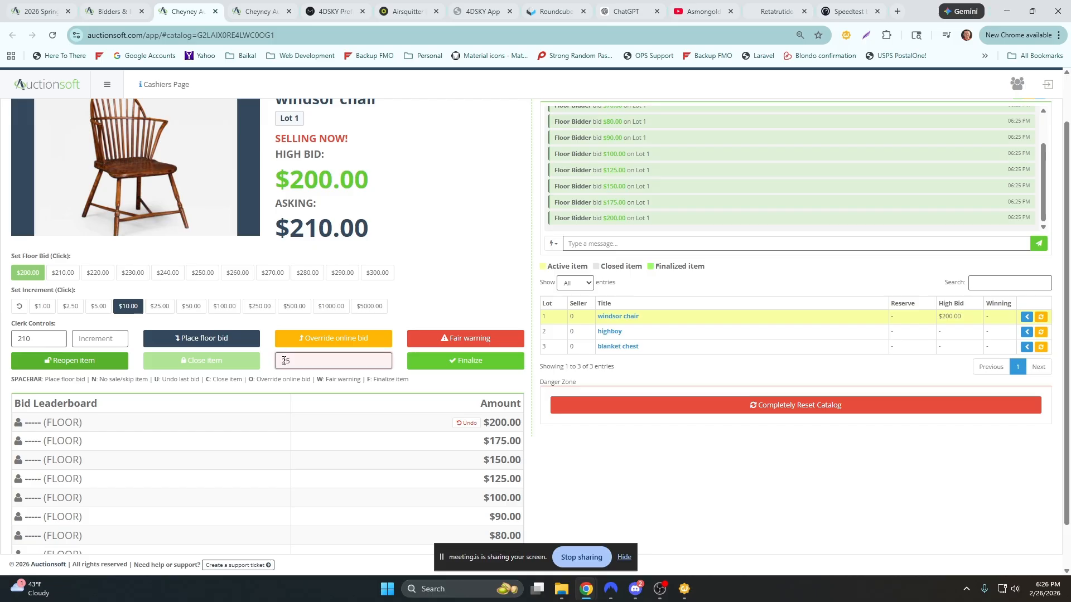
key("BackSpace")
key("BackSpace")
type("25")
left_click(461, 363)
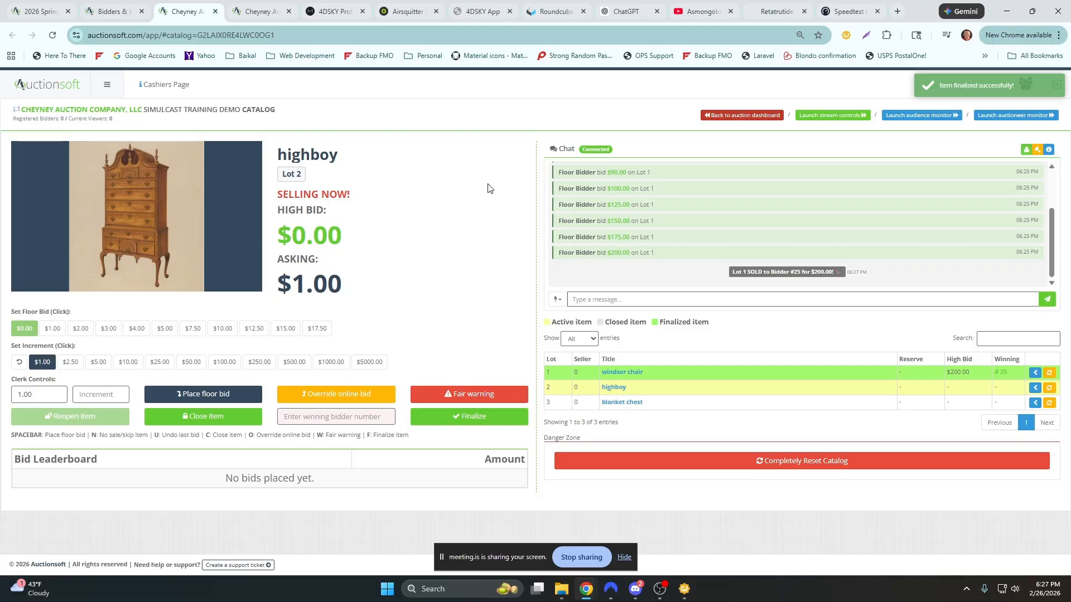
- Place five successive floor bids on lot 2, the highboy, from $1 up to $5
left_click(205, 396)
left_click(205, 396)
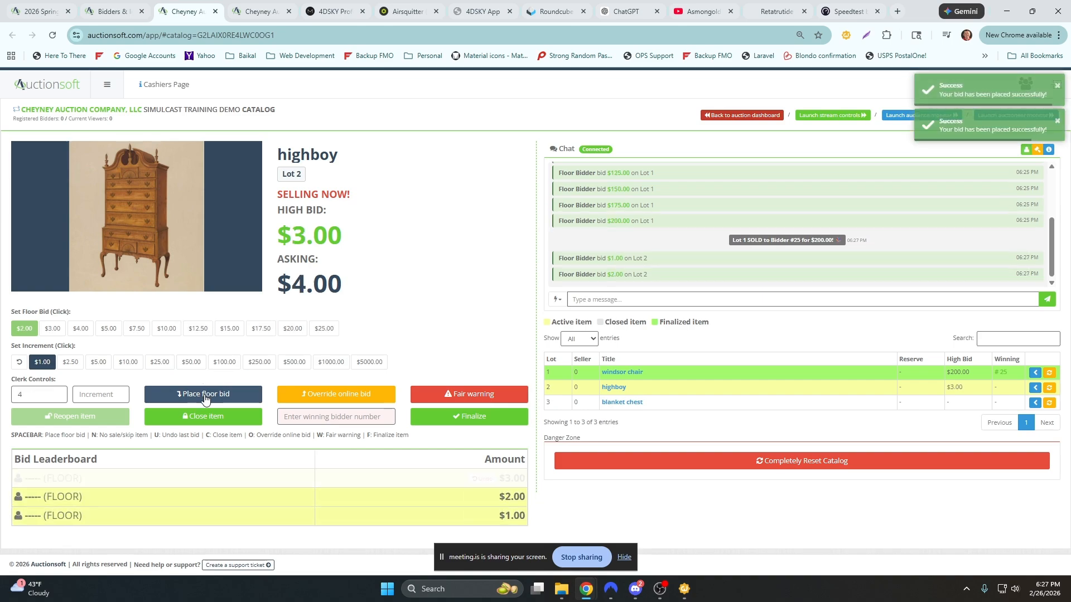
left_click(205, 396)
left_click(205, 396)
left_click(205, 397)
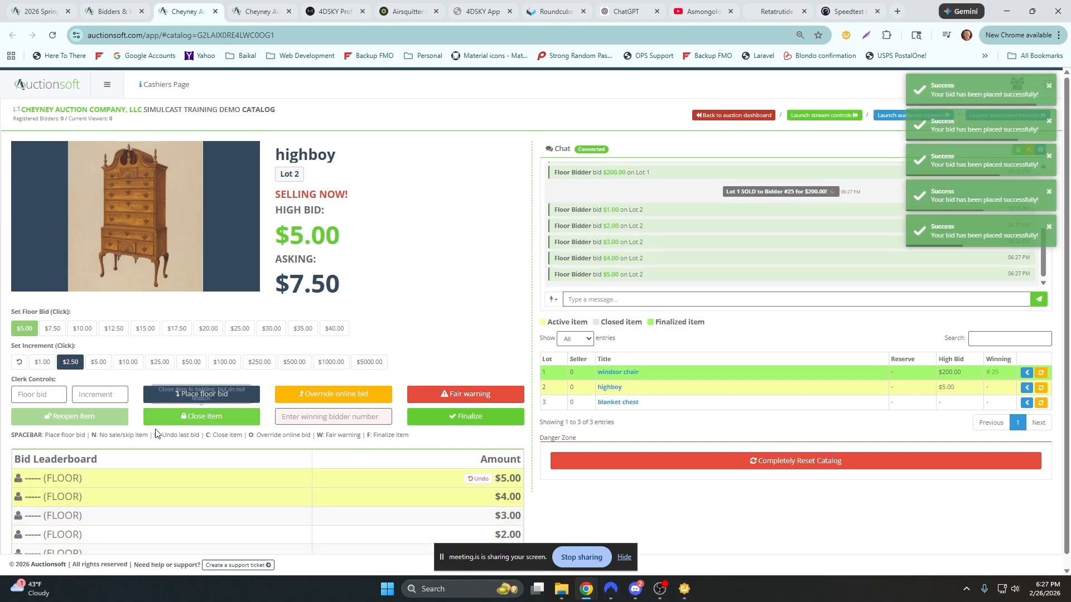
- Continue the highboy's floor bidding at each asking price, from $7.50 through $20
left_click_drag(99, 435, 411, 437)
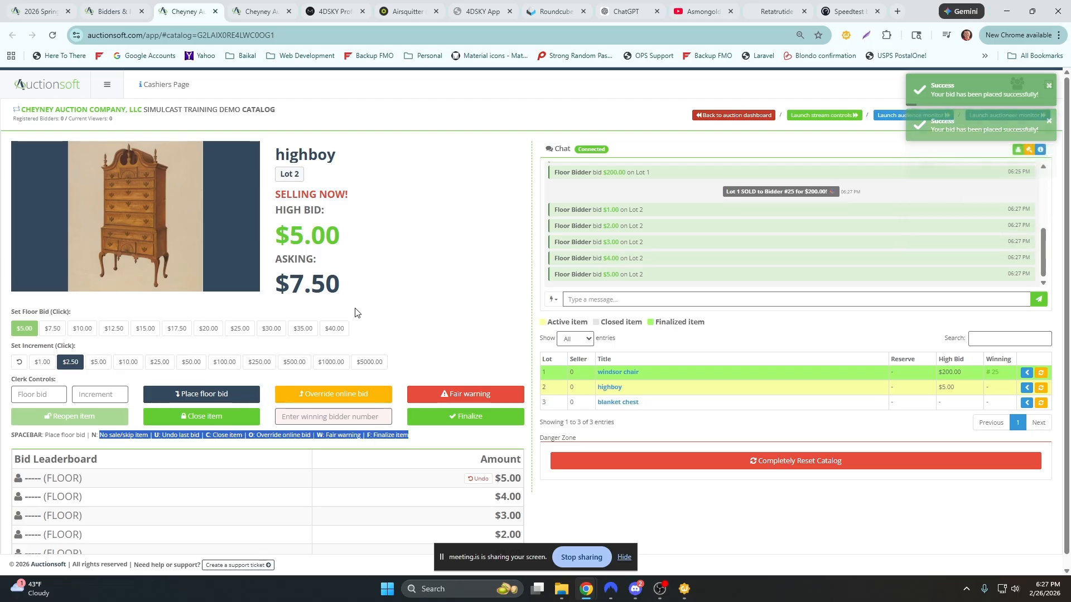
key("space")
key("space")
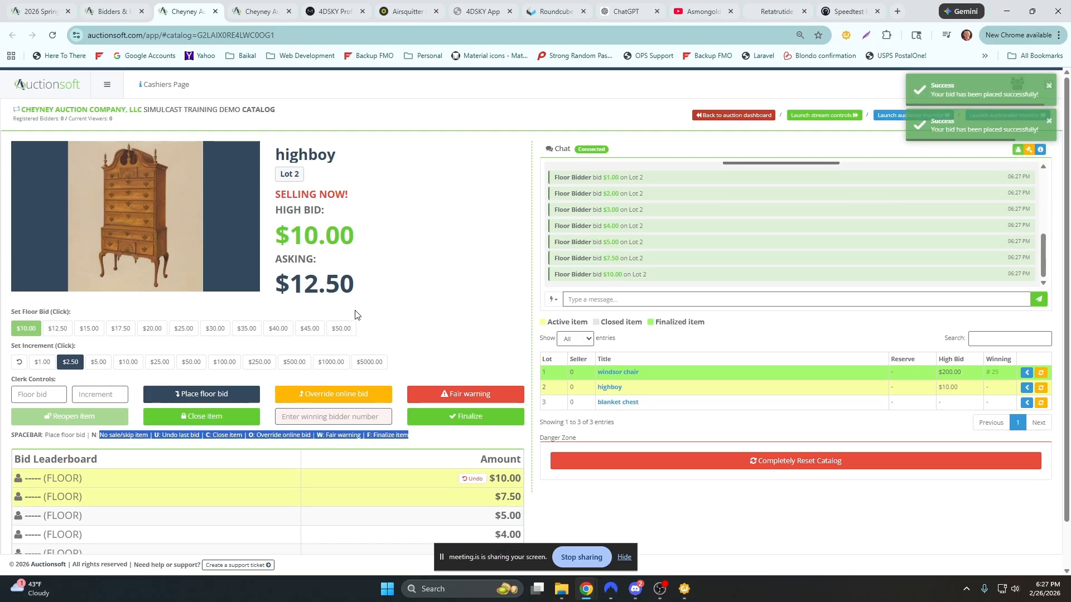
key("space")
key("space")
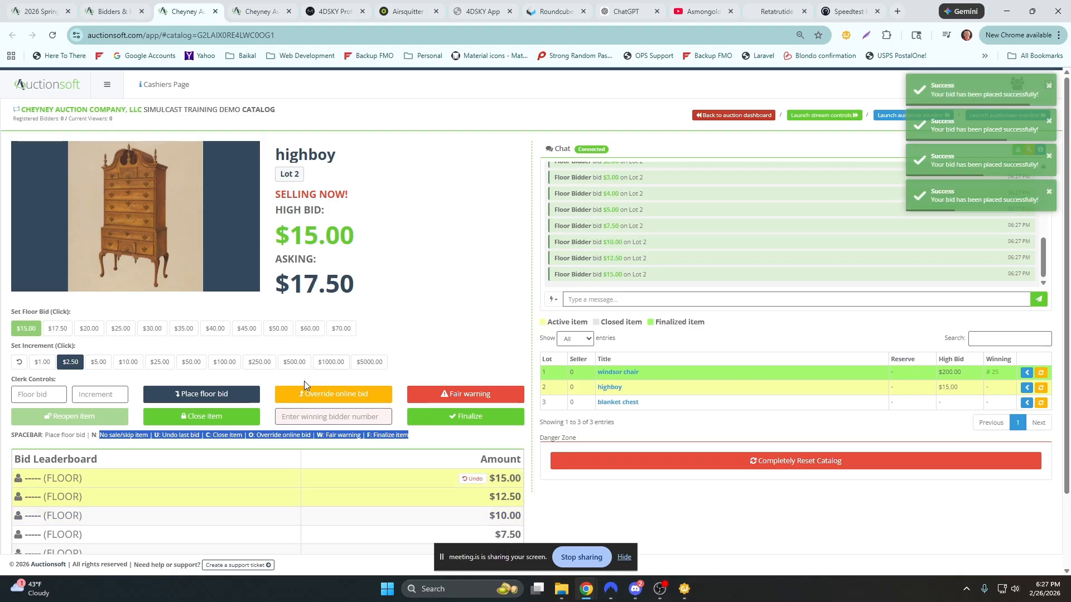
key("space")
left_click(227, 394)
left_click(227, 395)
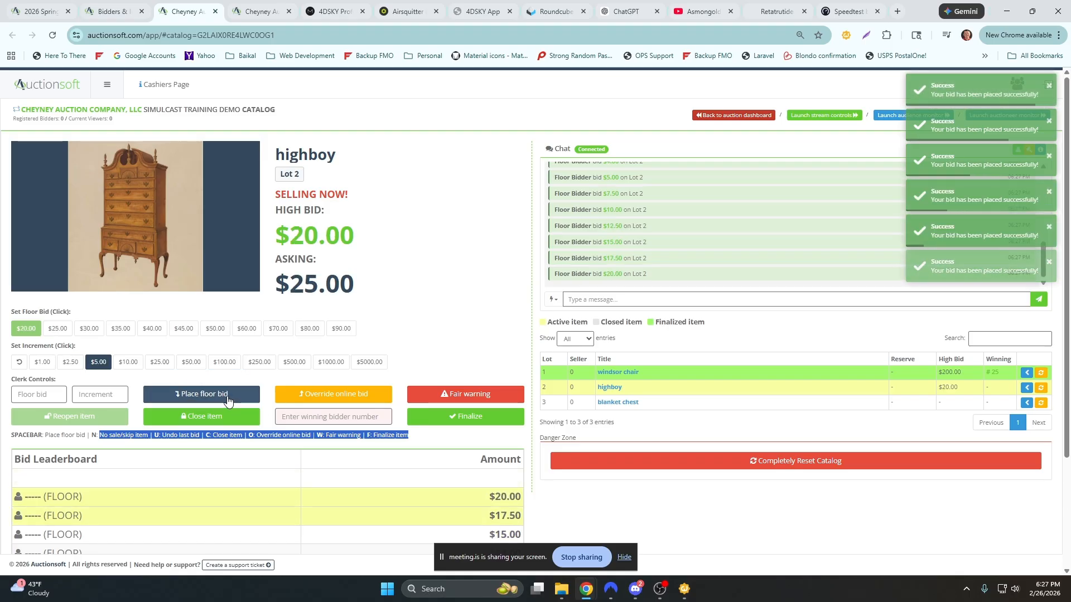
- Place floor bids of $25 and $30 on the highboy, and issue a fair warning on the lot
left_click(227, 396)
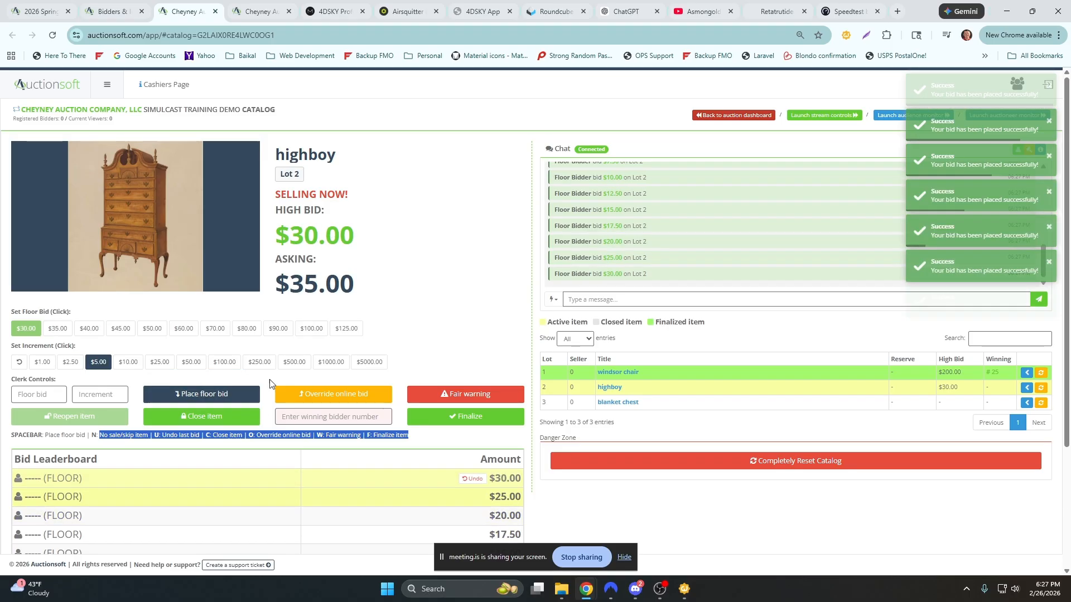
left_click(447, 394)
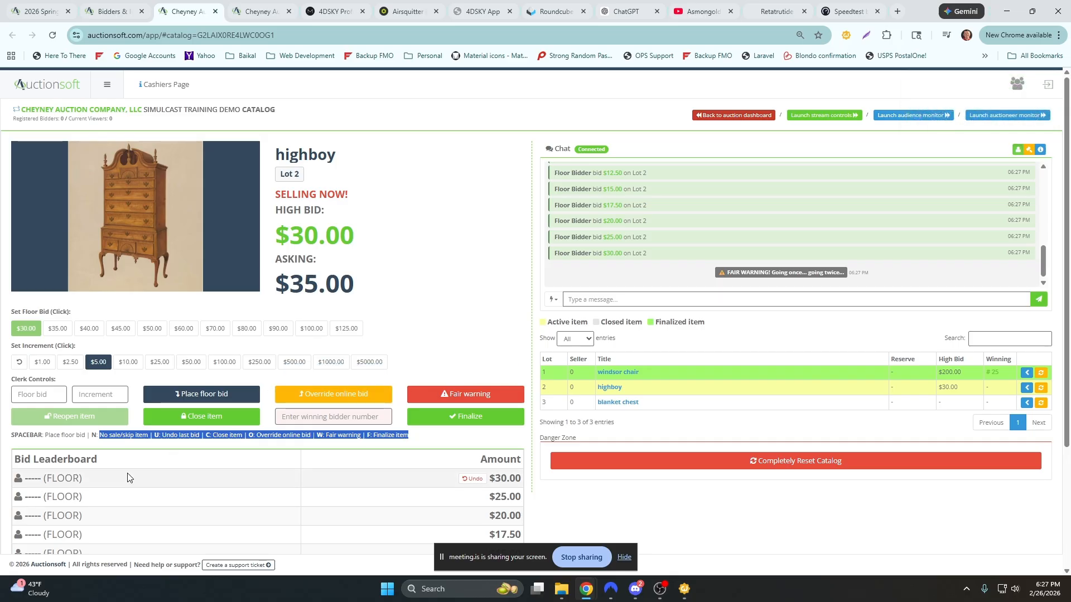
left_click(290, 241)
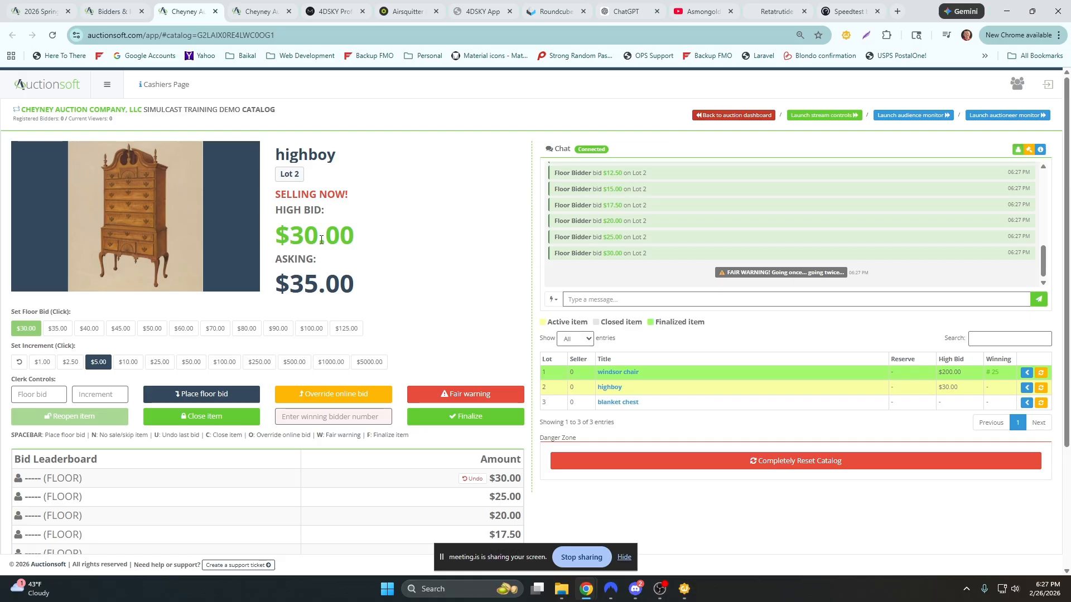
left_click_drag(290, 241, 385, 243)
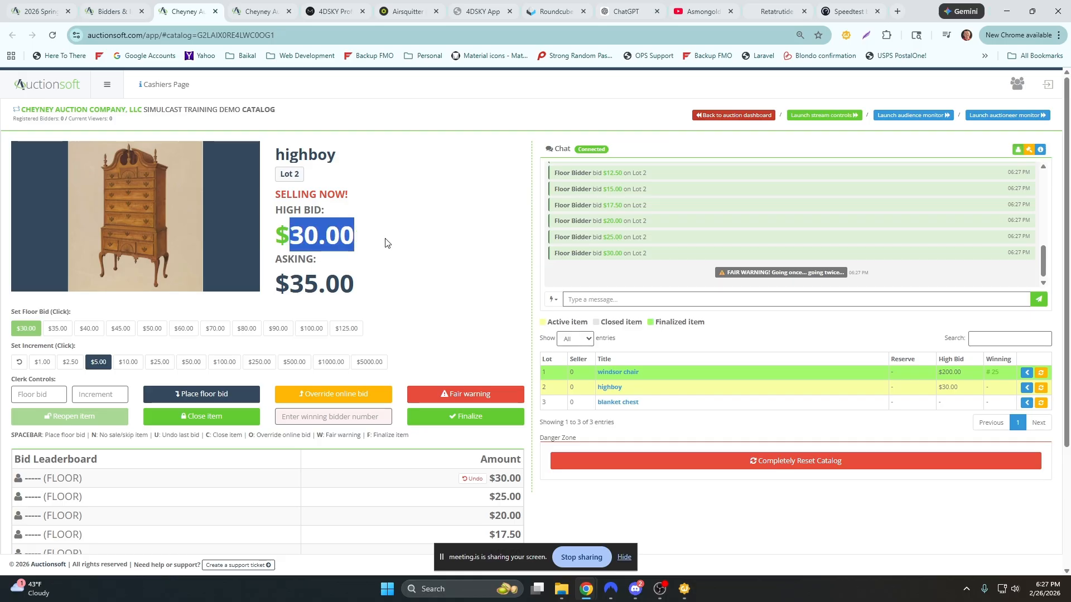
- Continue the highboy's floor bidding at each asking price, from $35 through $90
left_click(226, 396)
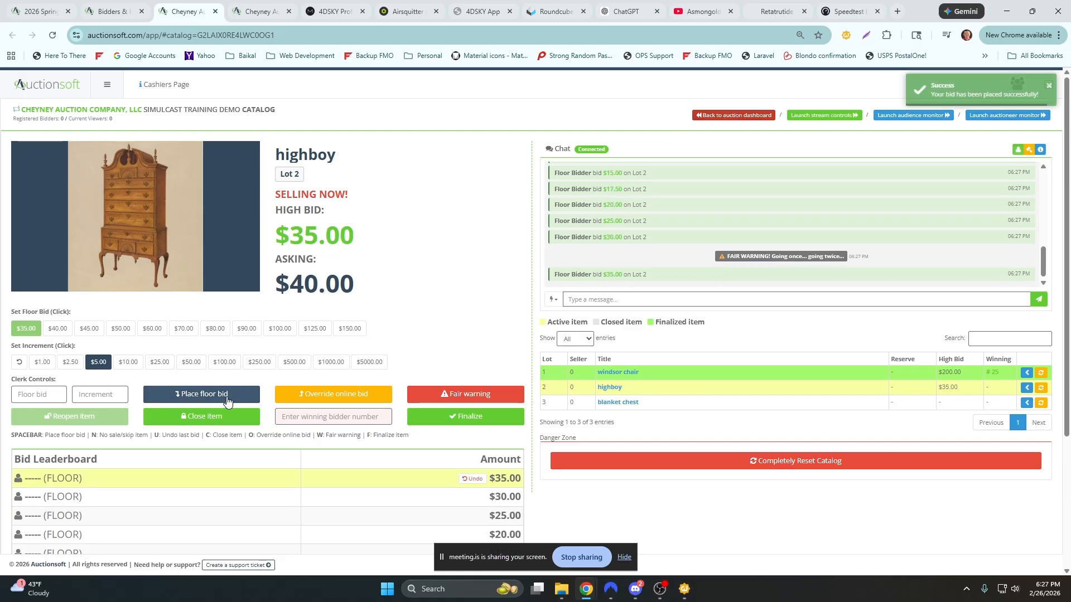
left_click(227, 396)
left_click(227, 396)
left_click(227, 396)
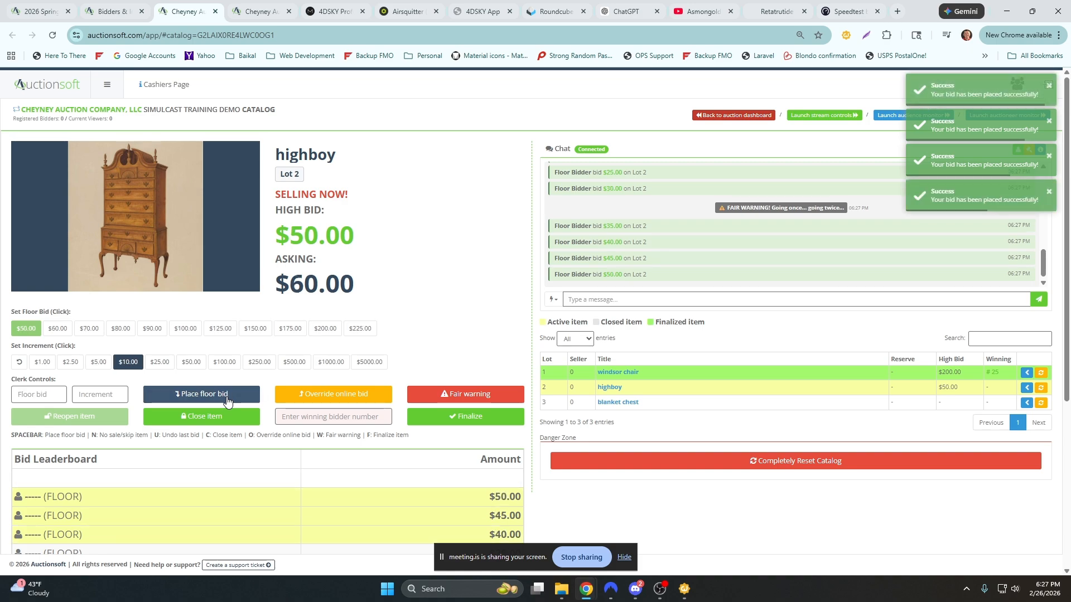
left_click(227, 396)
left_click(227, 396)
left_click(227, 396)
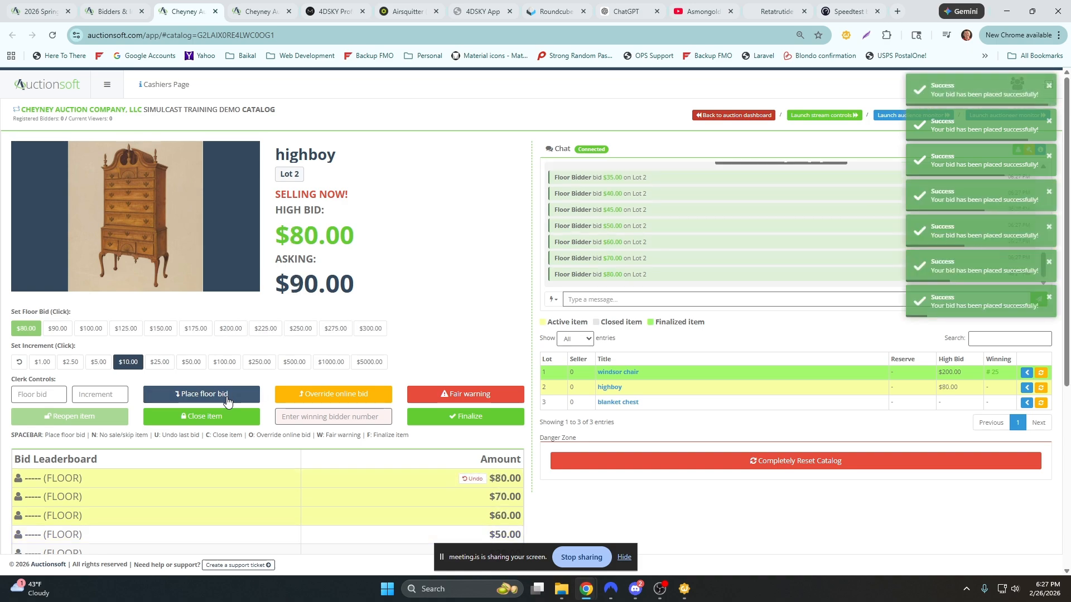
left_click(227, 401)
- Close bidding on the highboy and finalize its sale to winning bidder number 21
scroll(227, 401, "down", 2)
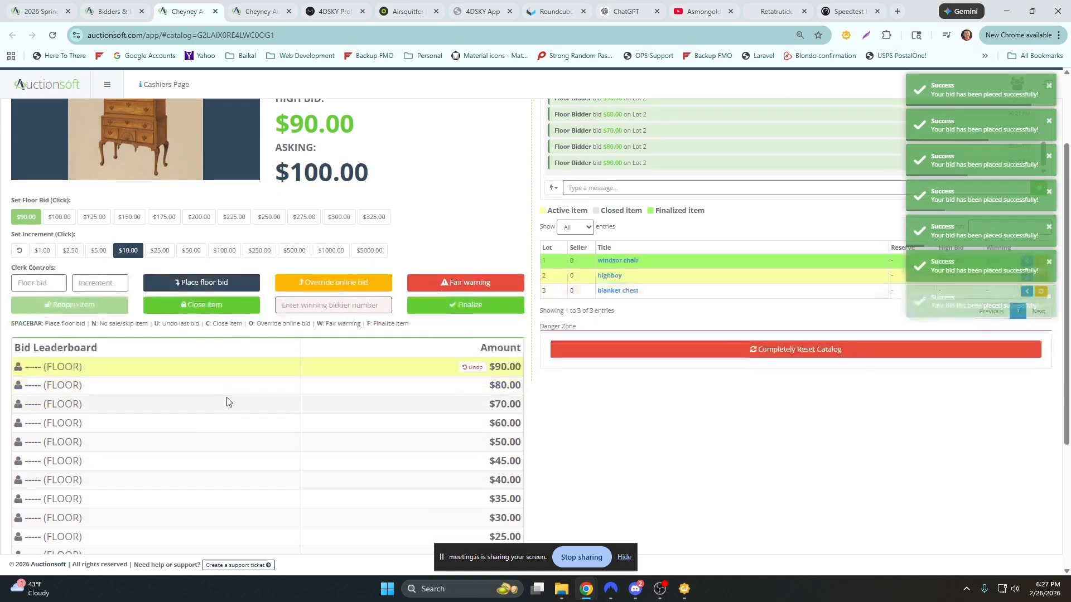
left_click_drag(87, 372, 42, 368)
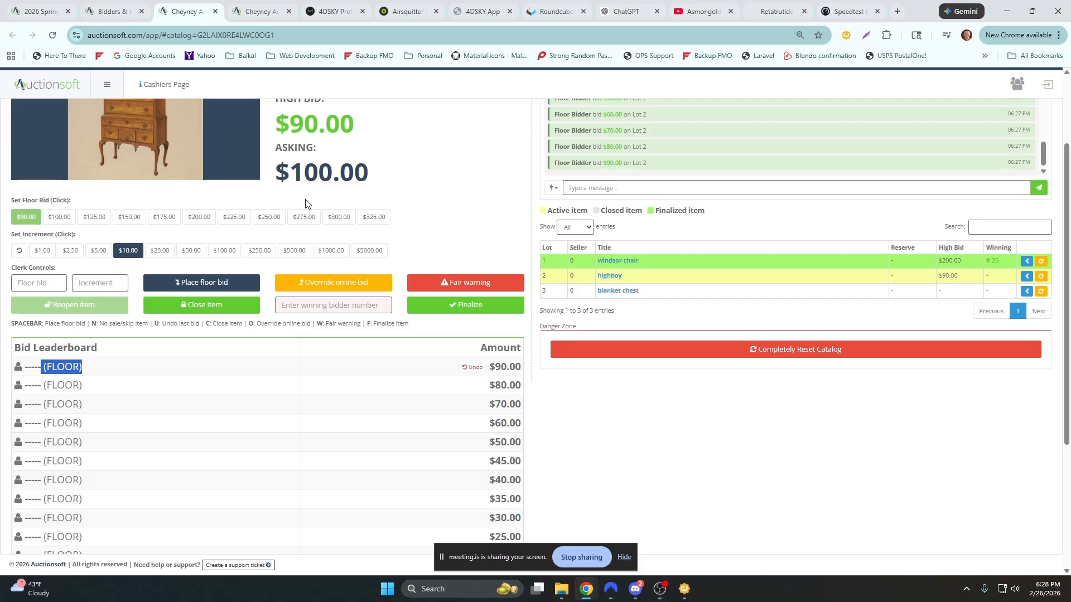
left_click(473, 168)
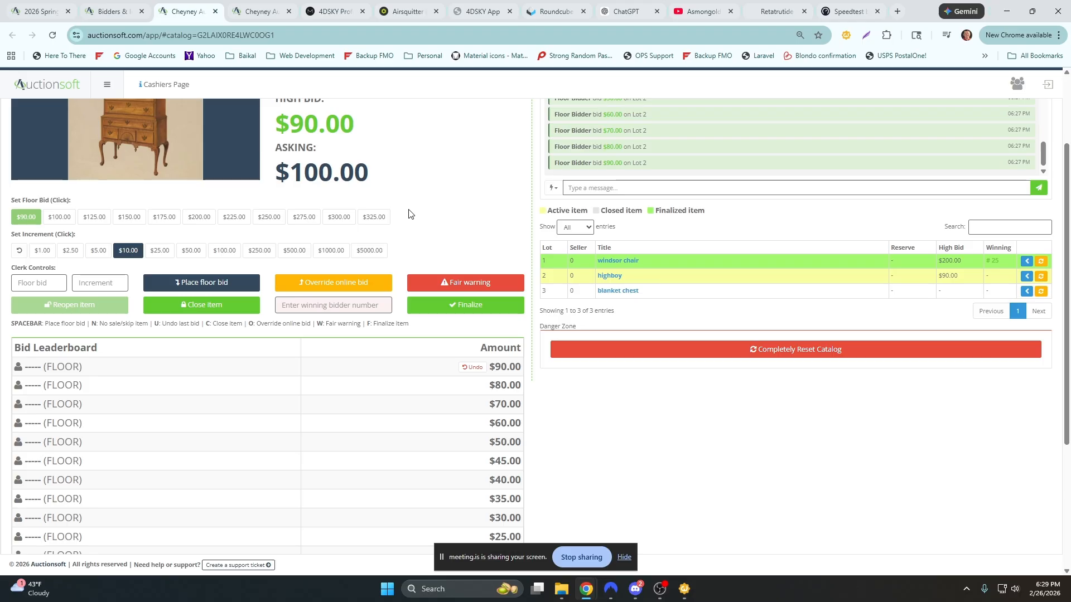
left_click(450, 306)
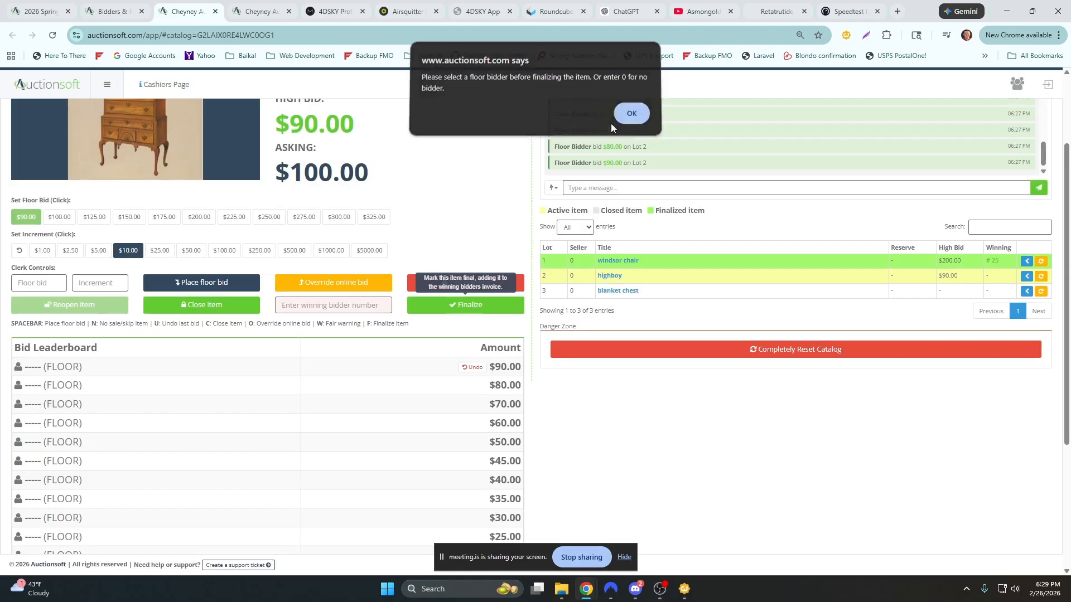
left_click(620, 117)
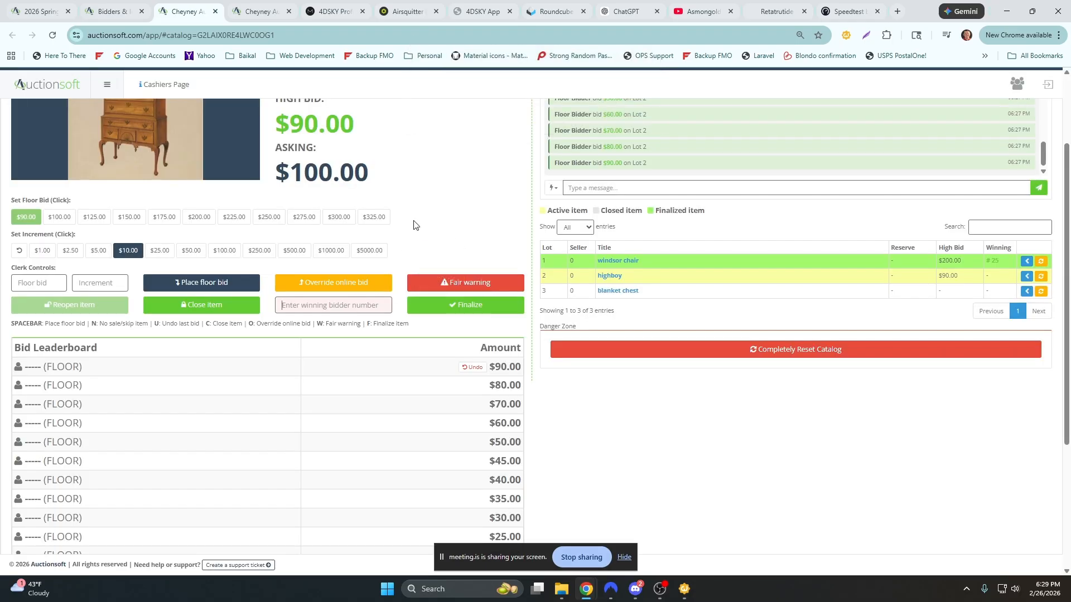
type("21")
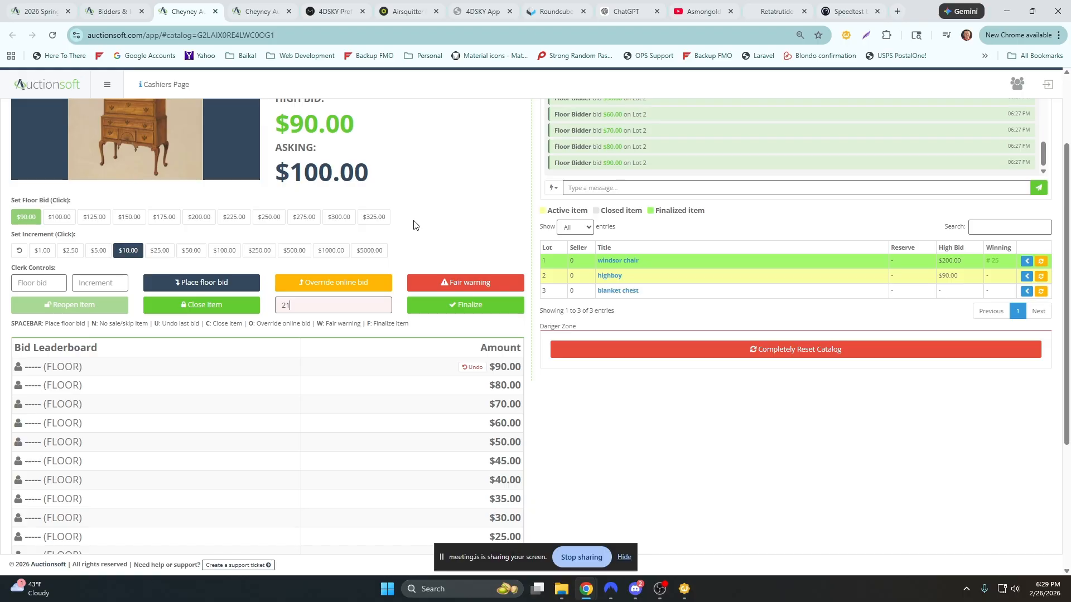
left_click(216, 308)
left_click(415, 313)
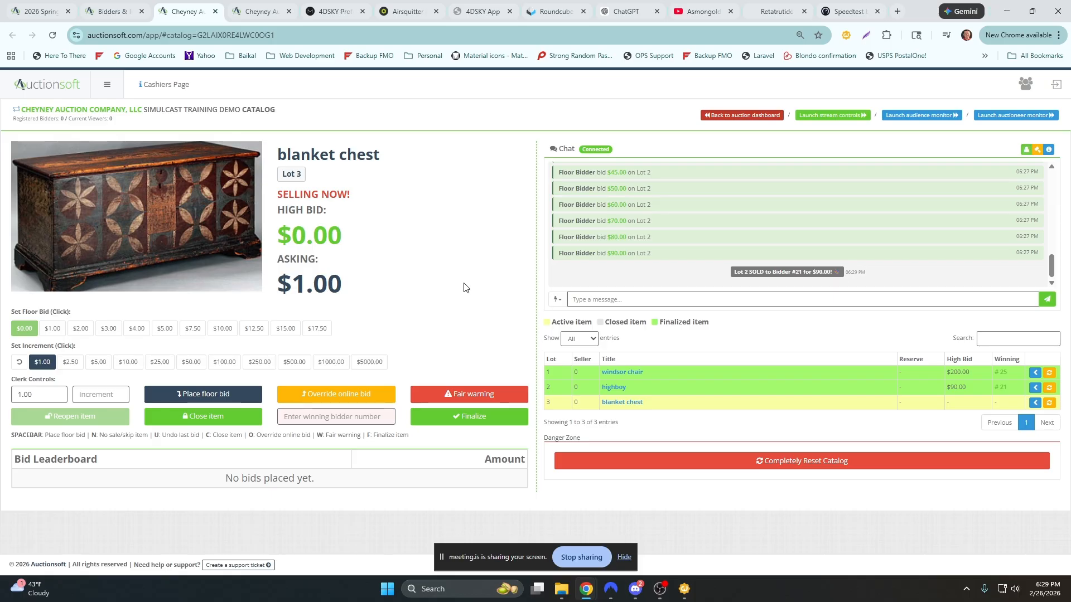
- Review the sale prices and bidder numbers recorded for the catalog lots on the auction's Bidders & Income page
left_click(115, 14)
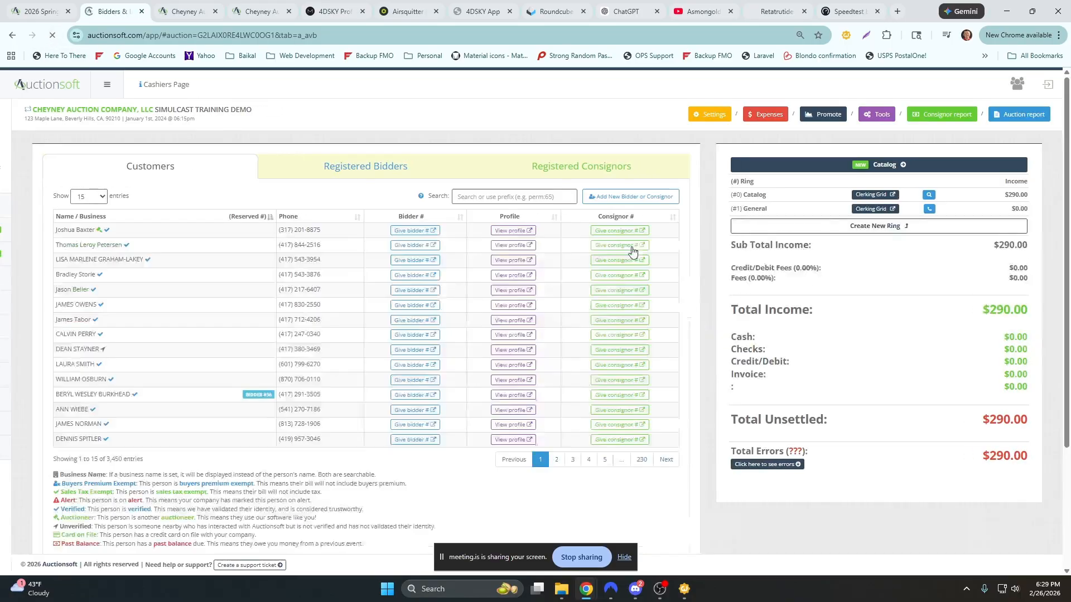
scroll(679, 286, "down", 3)
scroll(693, 466, "up", 3)
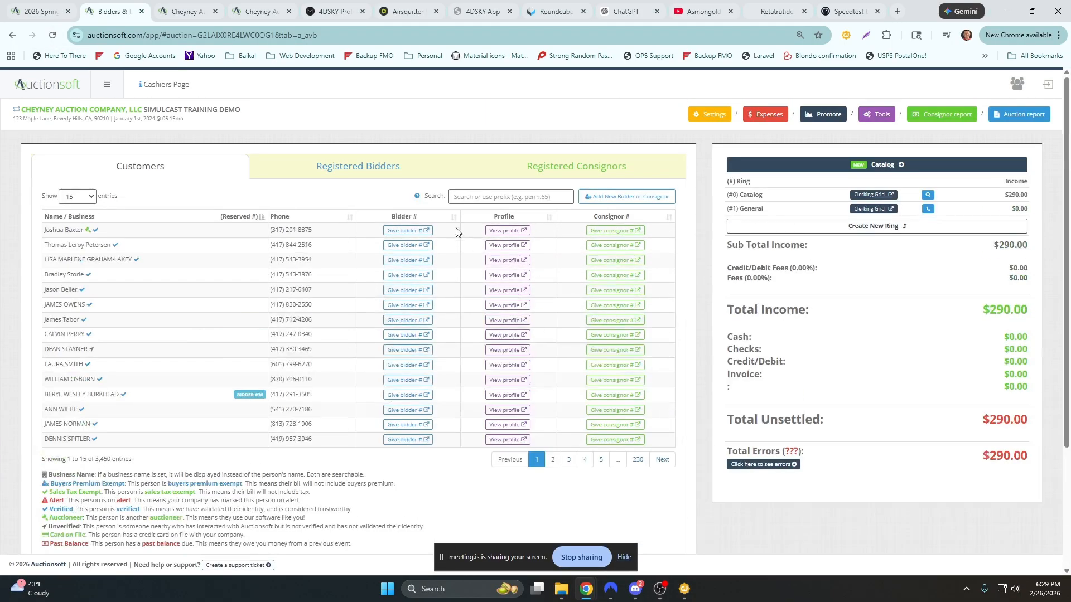
left_click(423, 167)
left_click(191, 170)
scroll(611, 425, "down", 3)
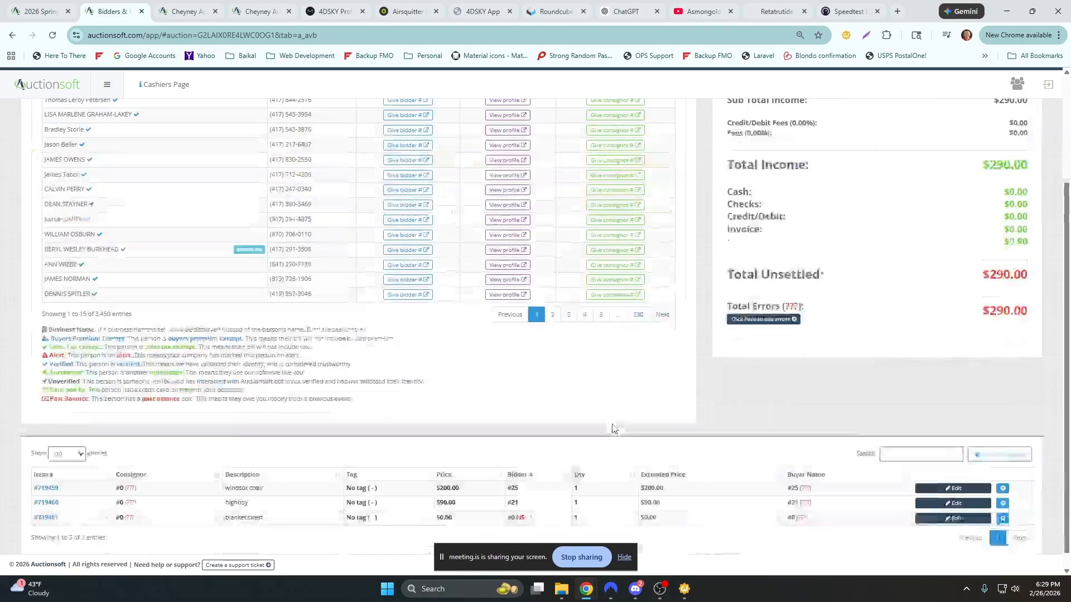
triple_click(513, 471)
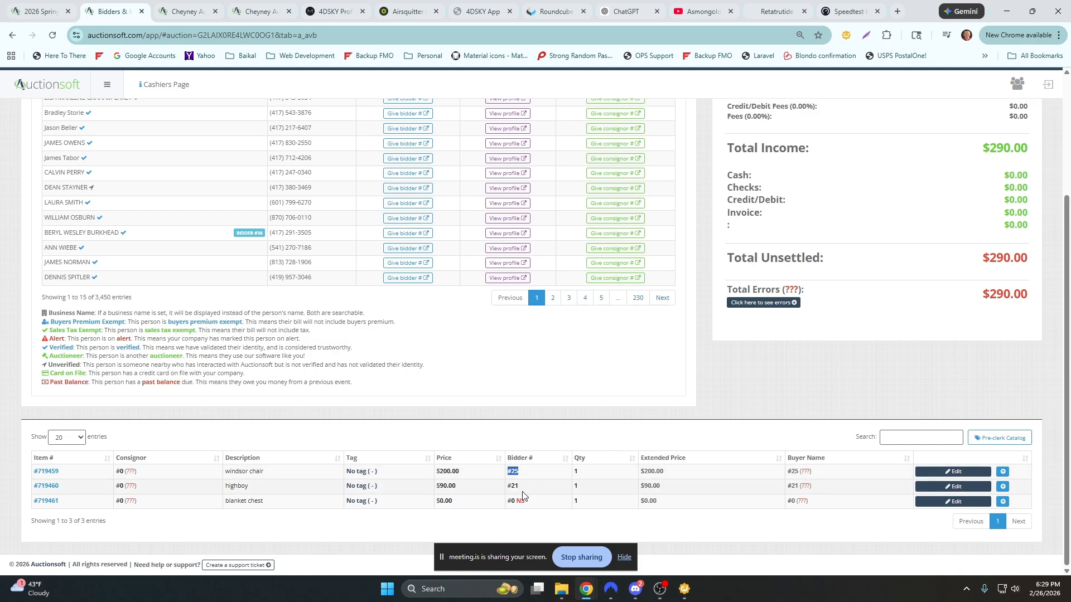
scroll(574, 485, "up", 3)
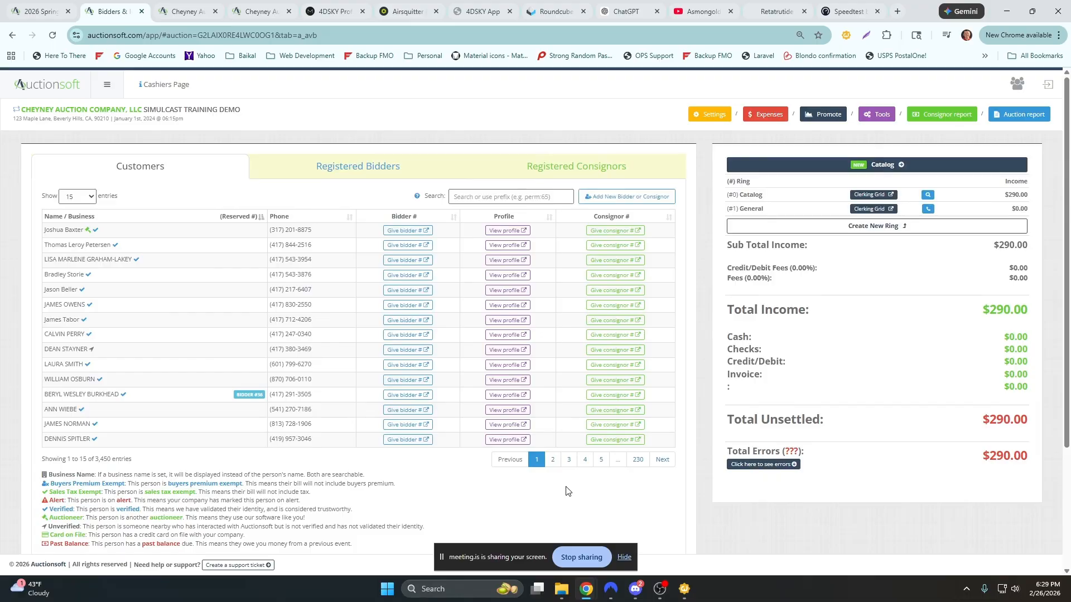
scroll(566, 490, "down", 1)
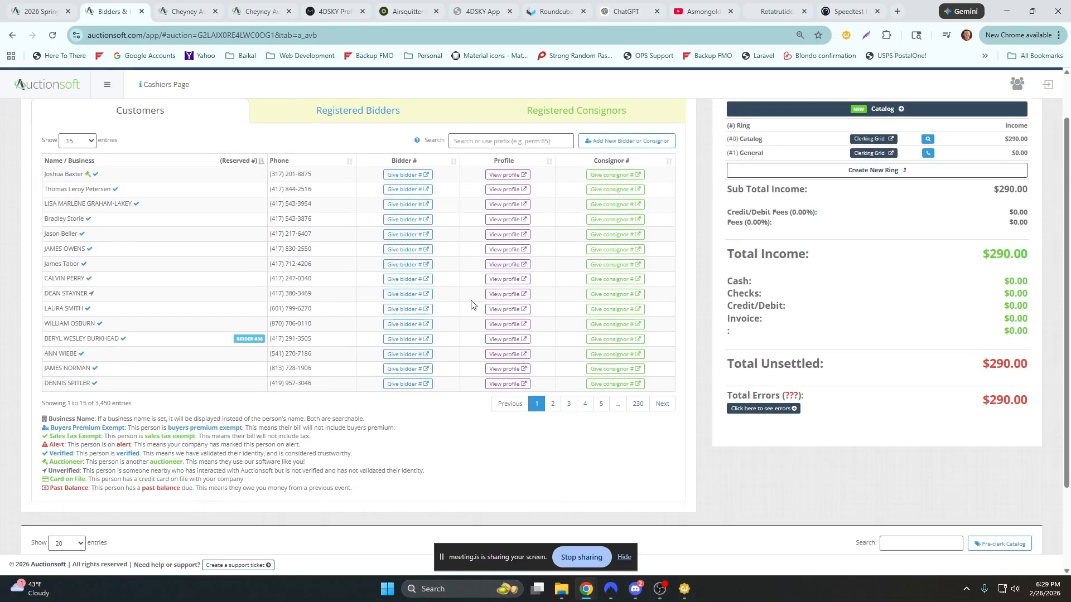
- Return to the catalog clerking page and place a custom floor bid of $1,200 on the blanket chest
left_click(192, 15)
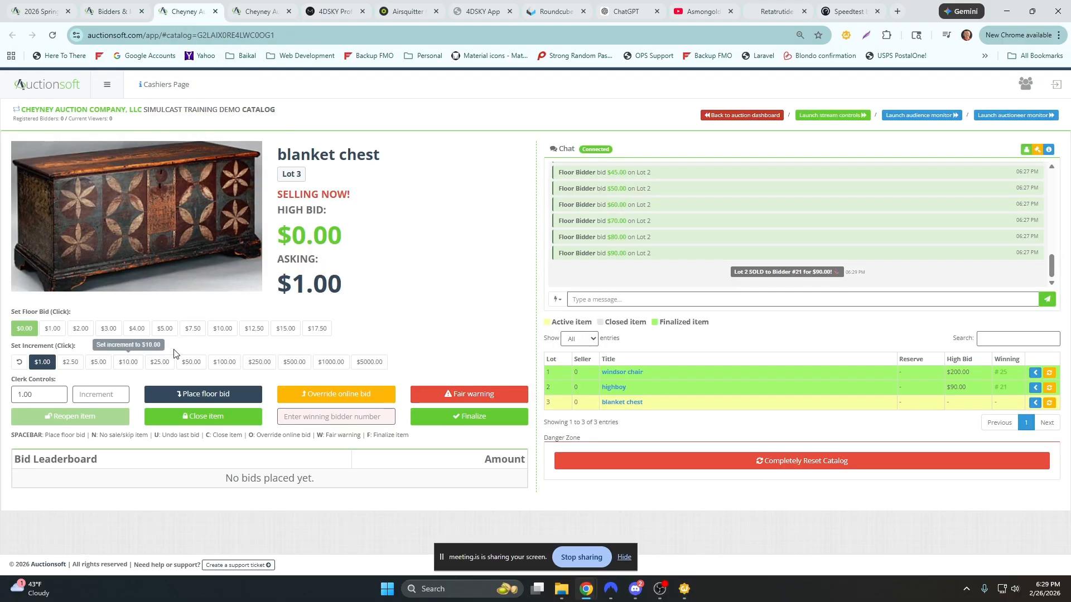
left_click_drag(35, 395, 2, 395)
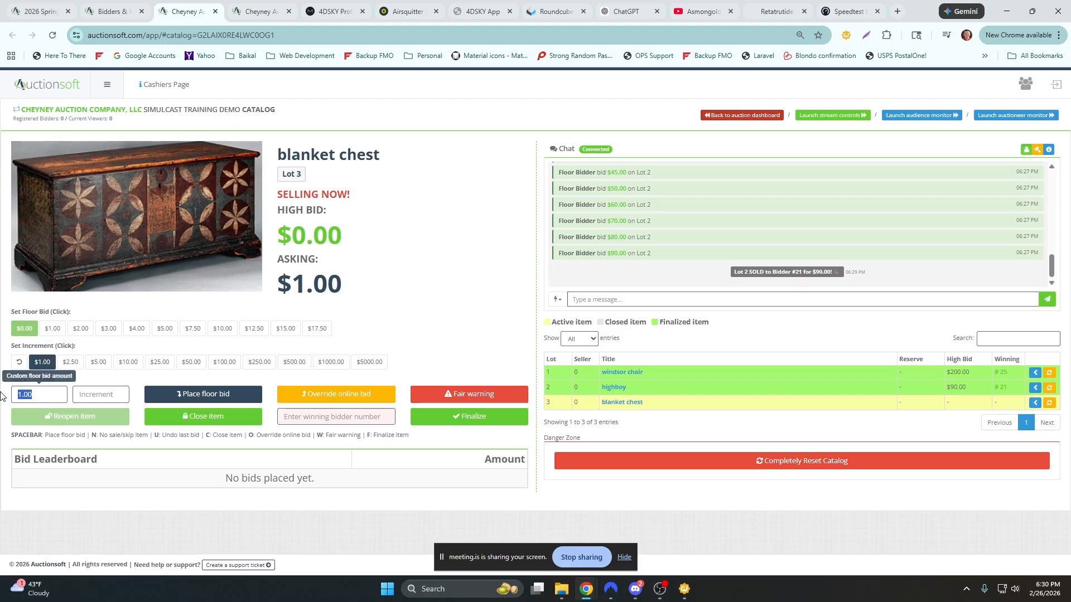
type("1200")
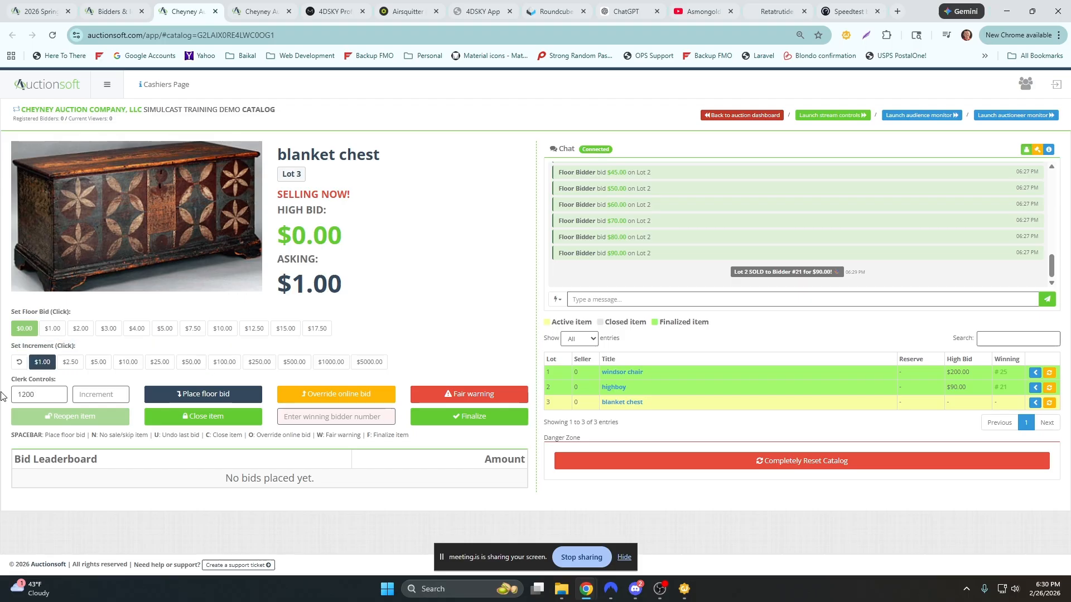
left_click(233, 402)
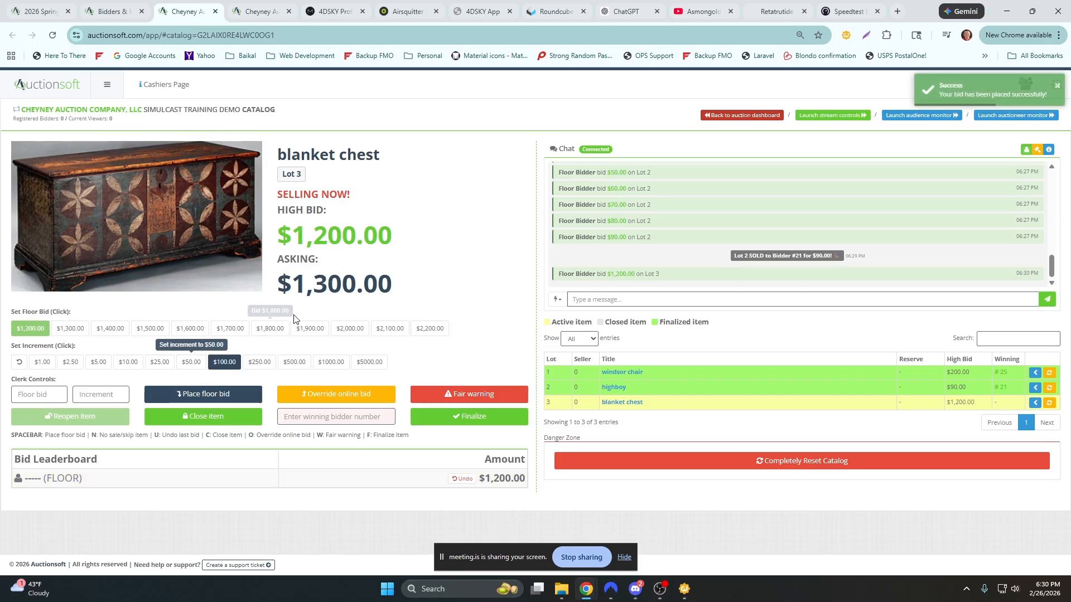
- Restore the blanket chest's default increment after trying $25, and place three floor bids from $1,300 through $1,500
left_click(160, 364)
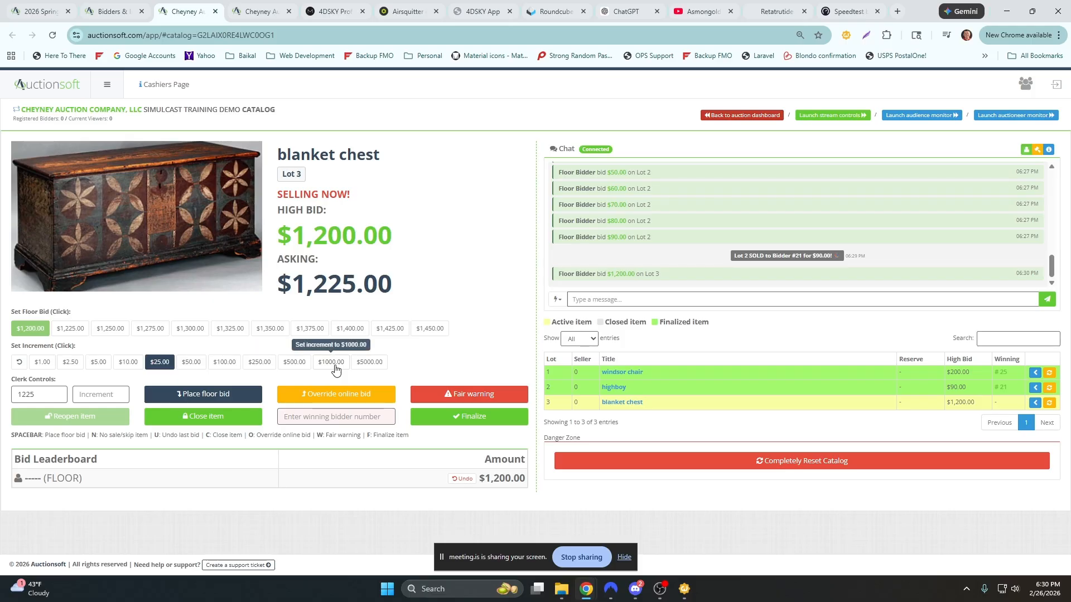
left_click(20, 366)
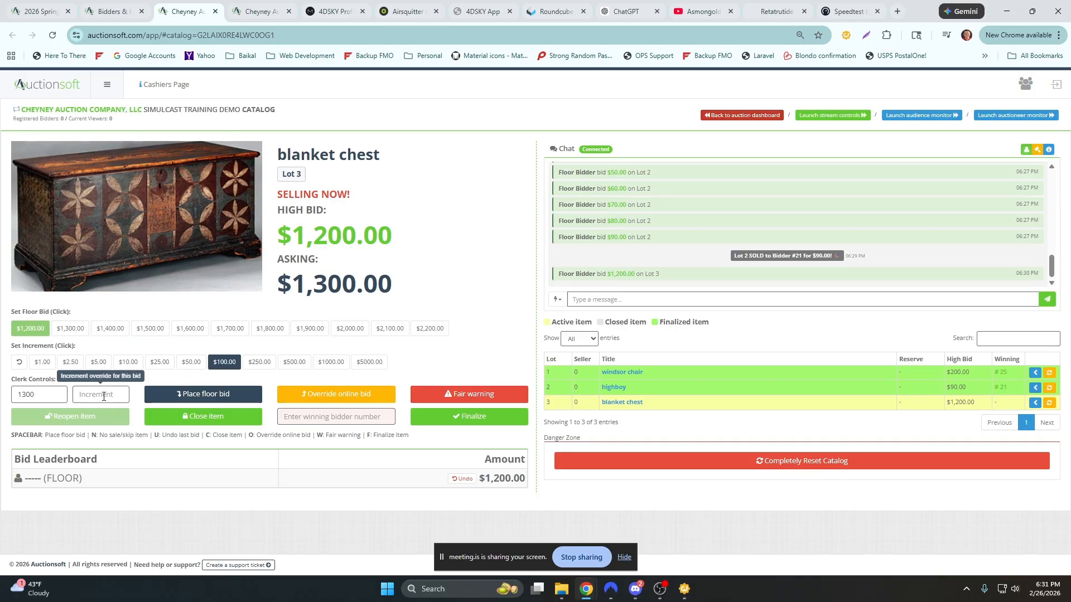
left_click(215, 396)
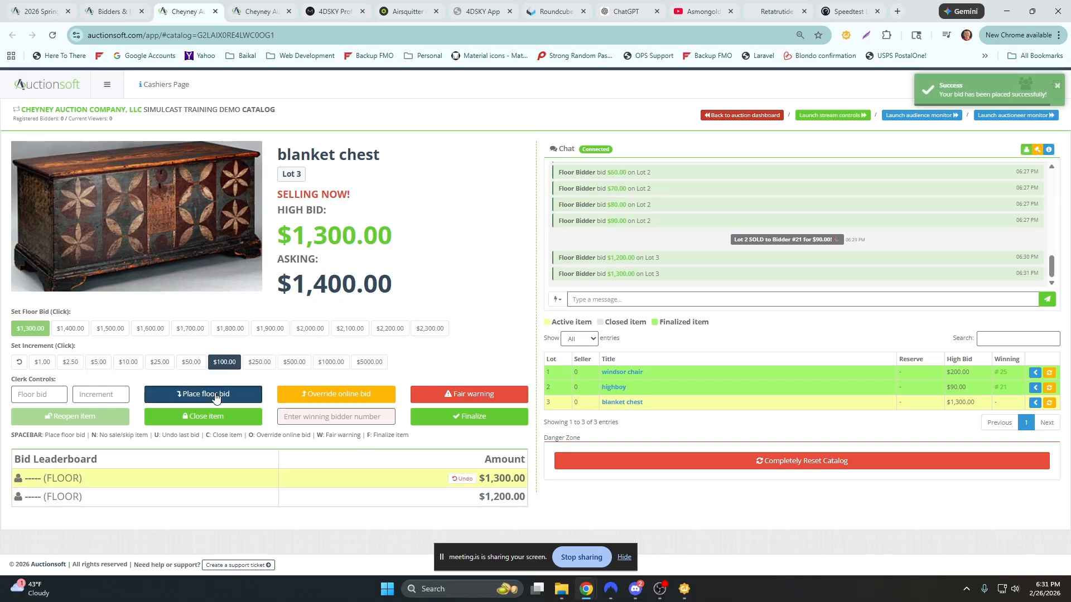
left_click(216, 397)
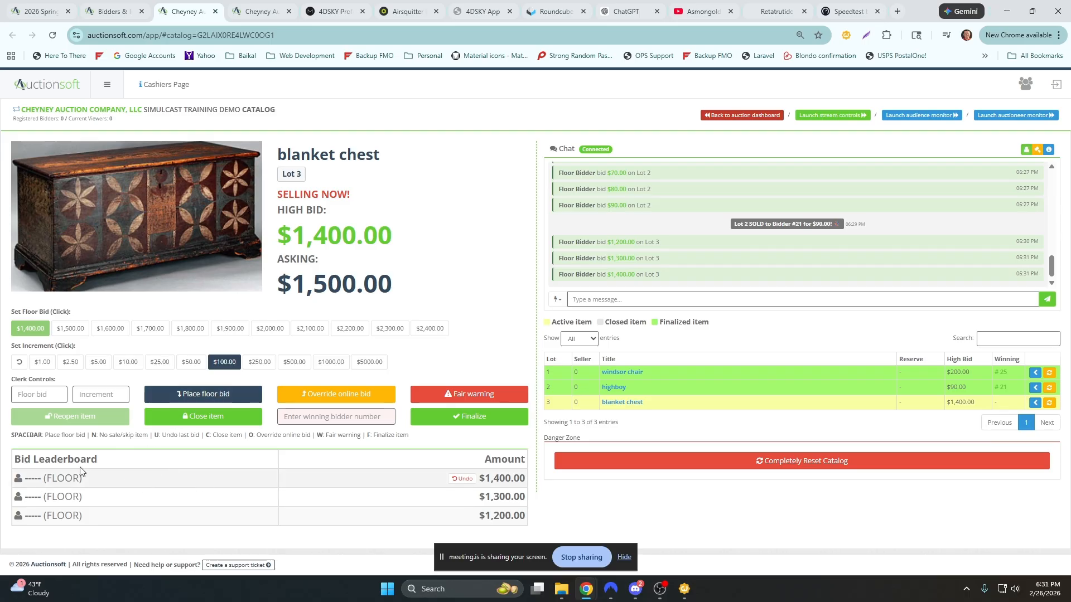
left_click(203, 395)
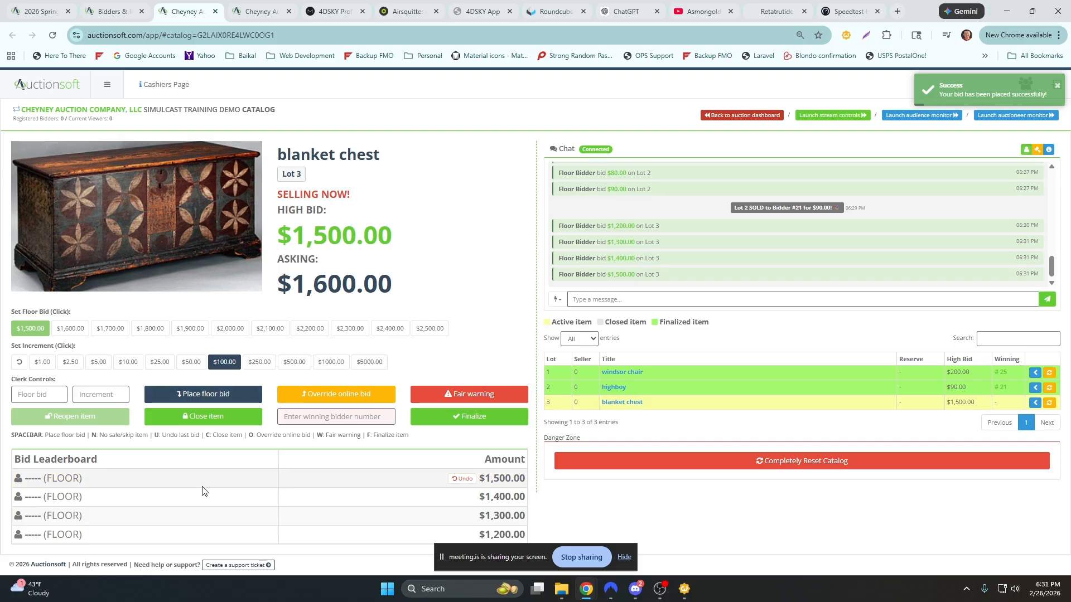
- Launch the auctioneer monitor and compare its blanket chest display and live chat area with the clerking page
left_click(1000, 116)
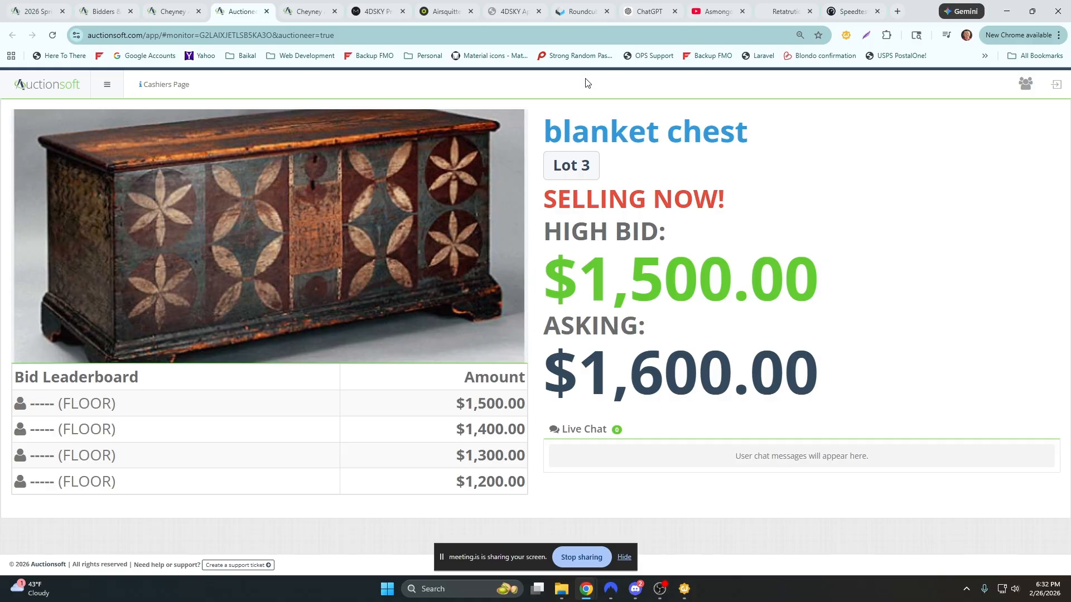
left_click(178, 18)
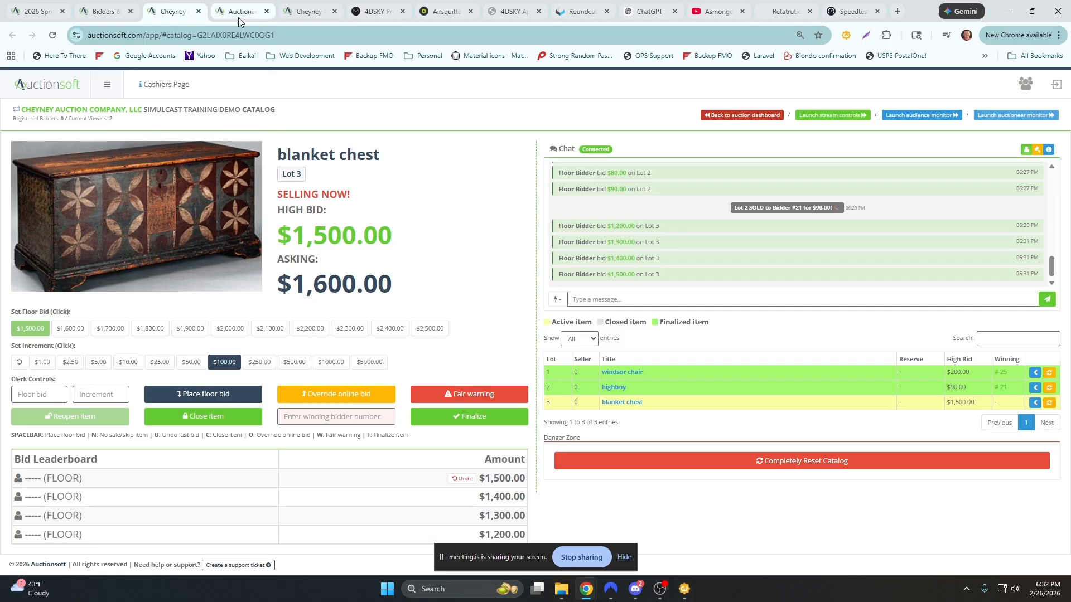
mouse_move(238, 18)
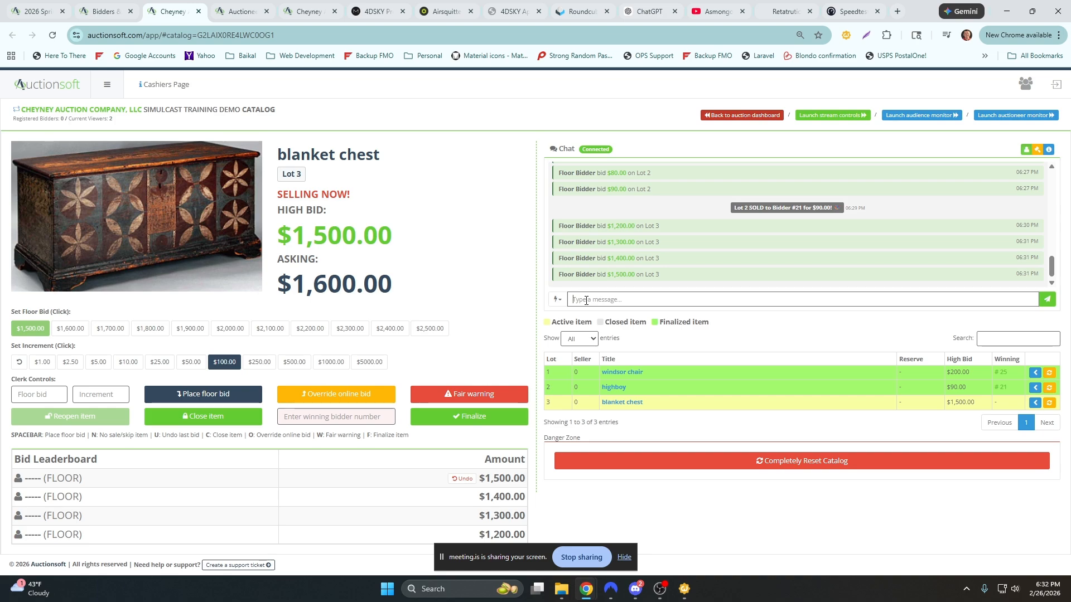
left_click(241, 11)
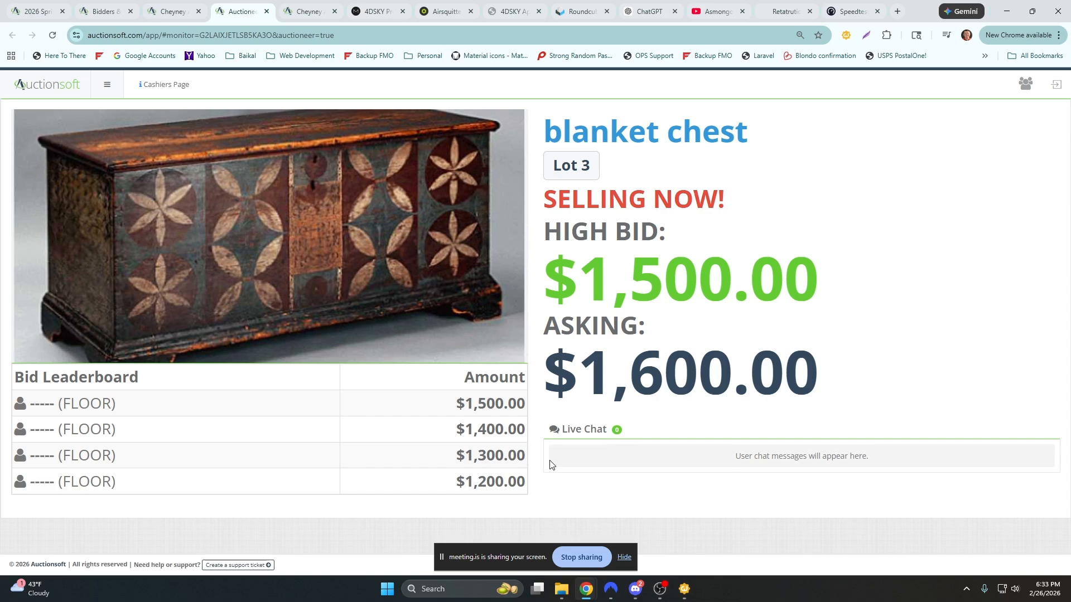
- Move the catalog clerking page out of the current browser window into a separate one
left_click(165, 11)
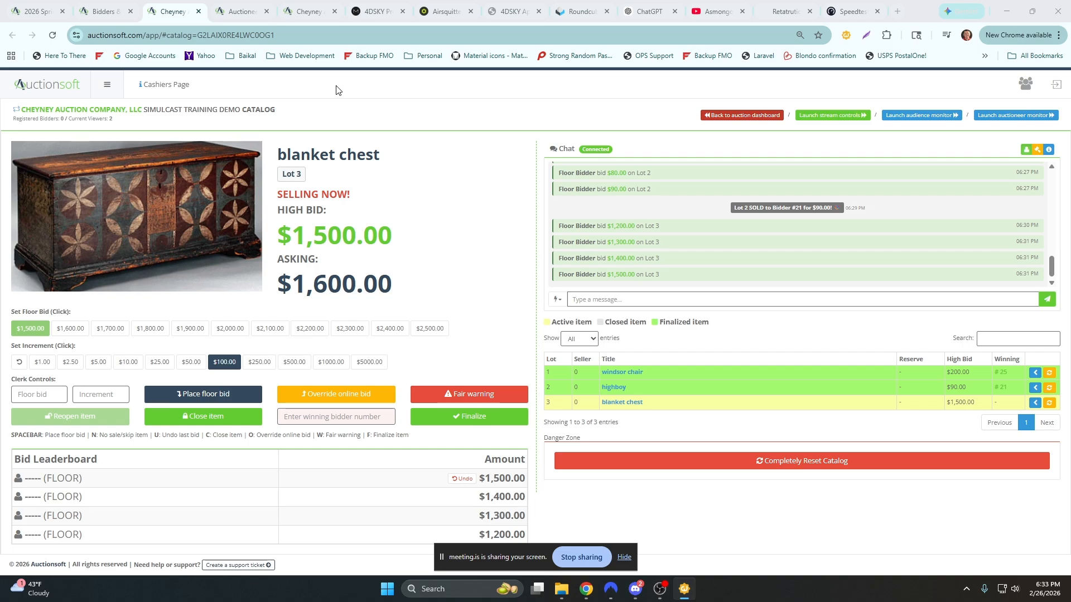
left_click_drag(168, 17, 203, 149)
left_click(875, 146)
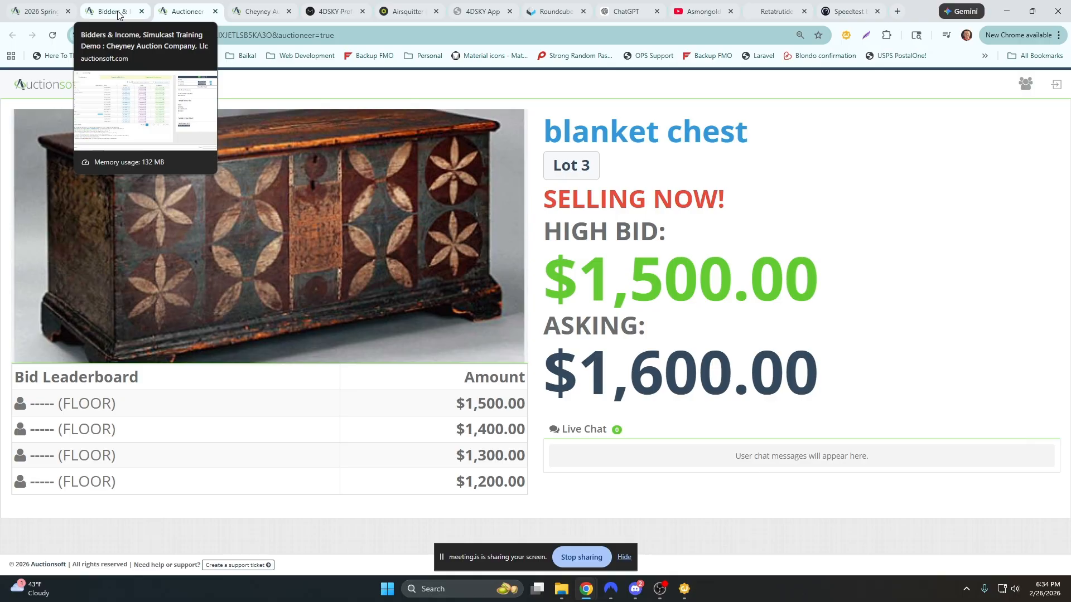
- Switch to the separate window with the demo catalog's clerking page and maximize it
mouse_move(586, 589)
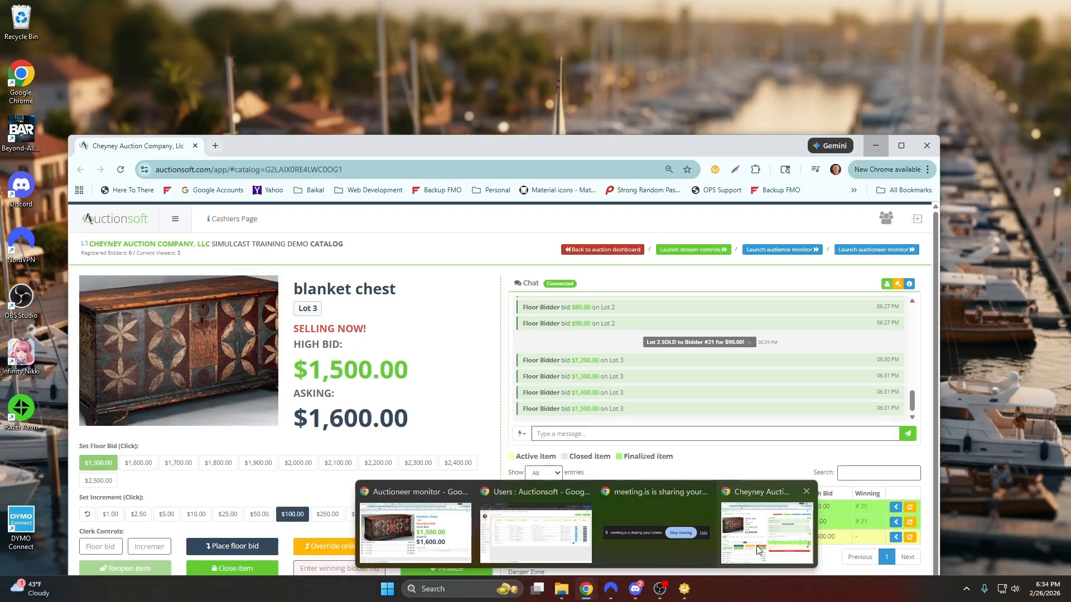
left_click(757, 549)
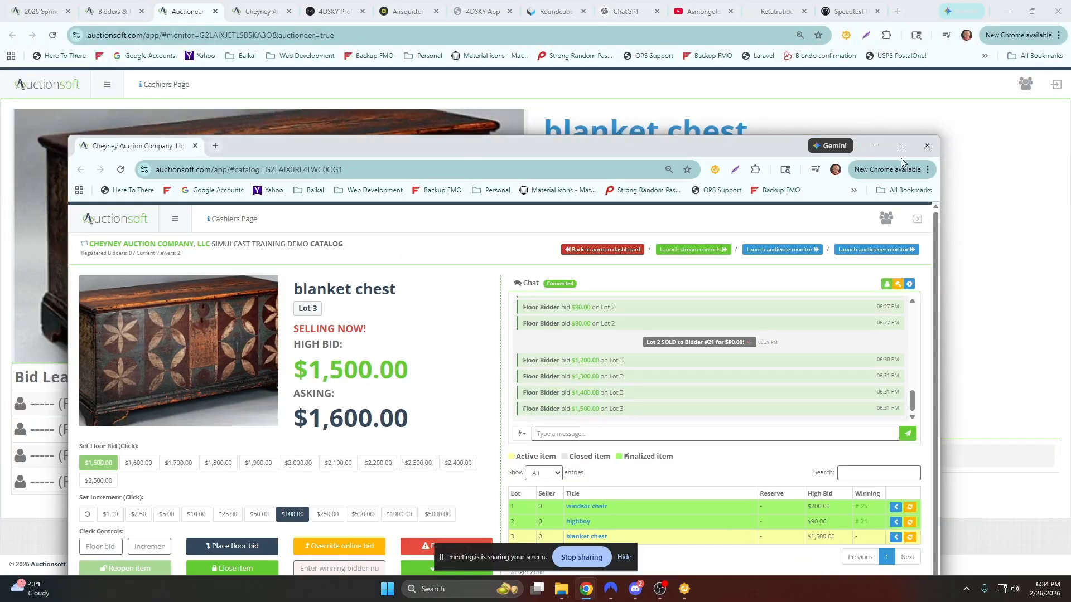
left_click(901, 146)
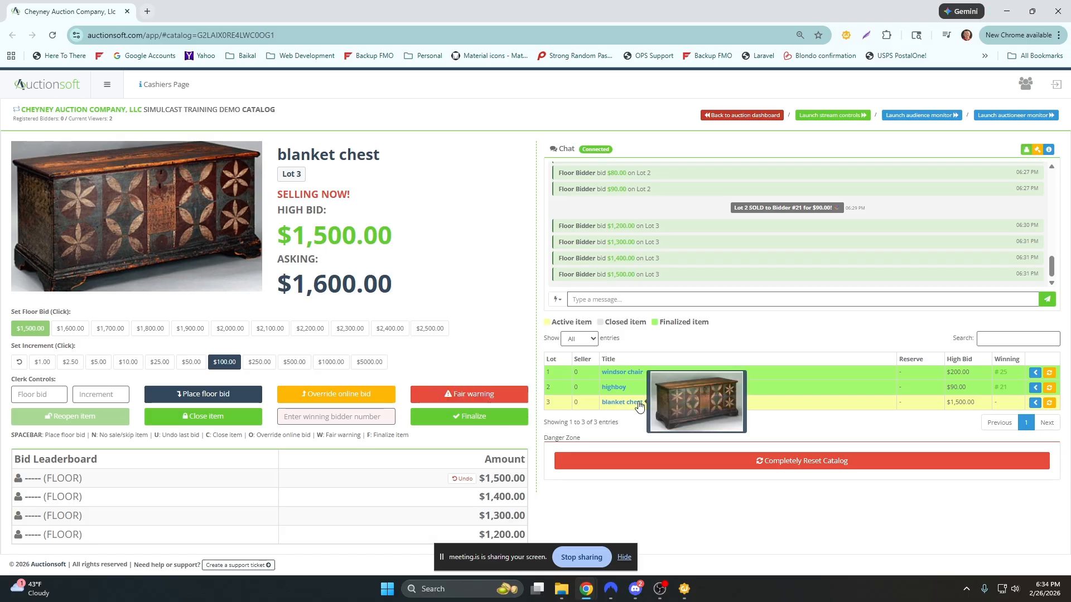
mouse_move(621, 408)
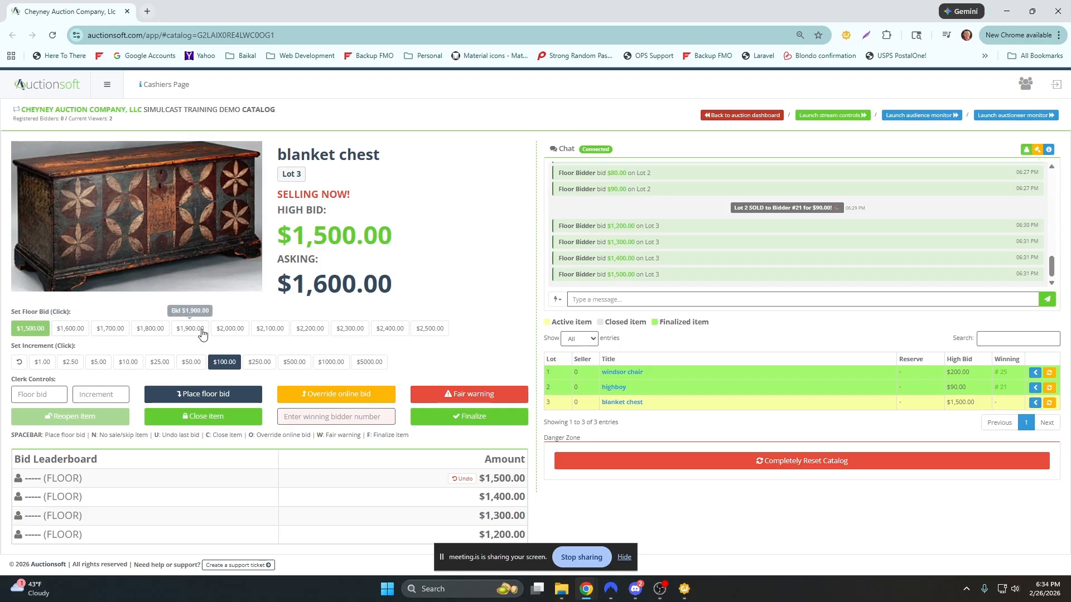
- Place successive floor bids from $1,600 through $2,000 on the blanket chest, and jump the floor bid to $2,600
left_click(71, 328)
left_click(71, 328)
left_click(70, 328)
left_click(71, 328)
left_click(70, 329)
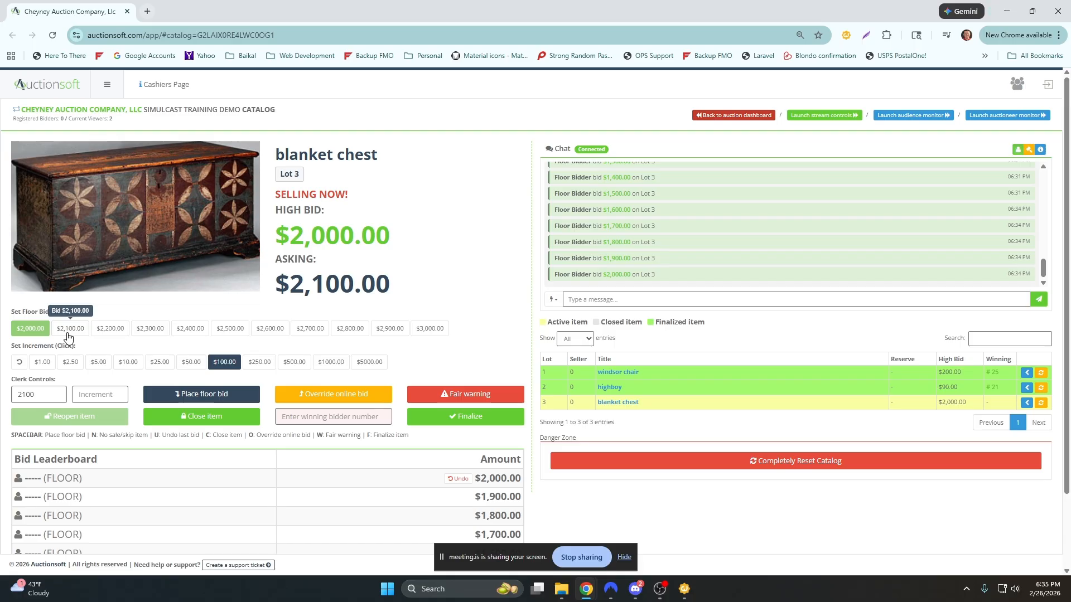
left_click(267, 330)
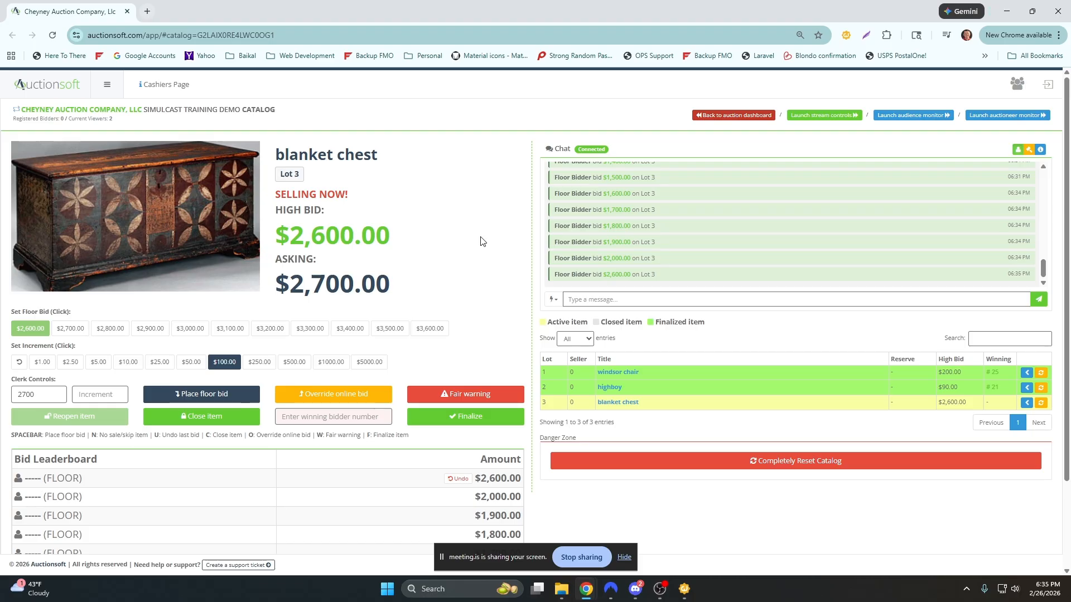
- Completely reset the Simulcast Training Demo catalog, accept the confirmation, and reload the clerking page
left_click_drag(276, 111, 143, 112)
scroll(440, 210, "down", 2)
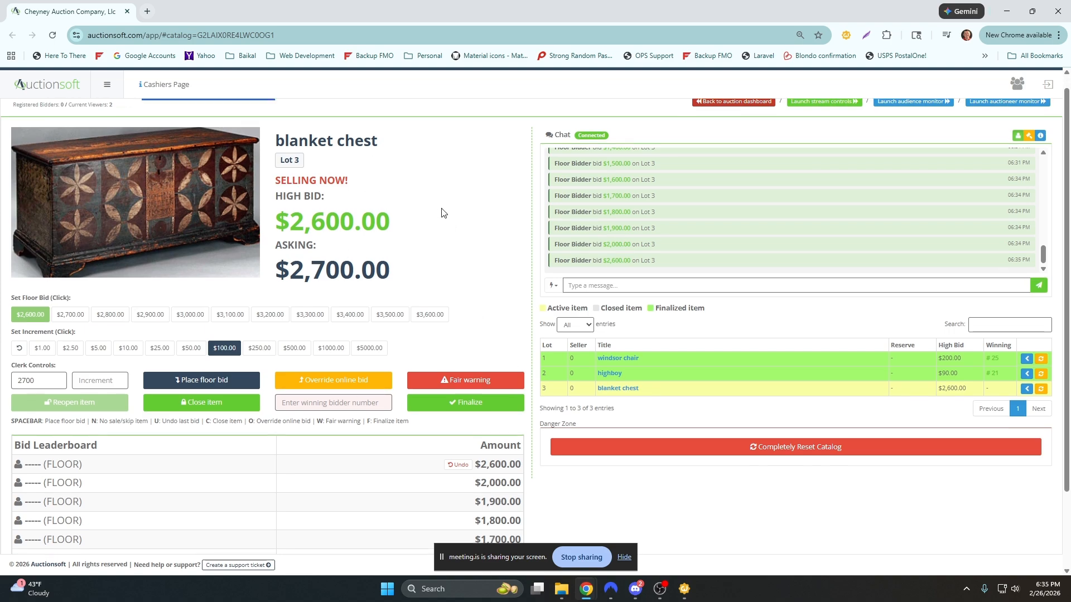
left_click(805, 363)
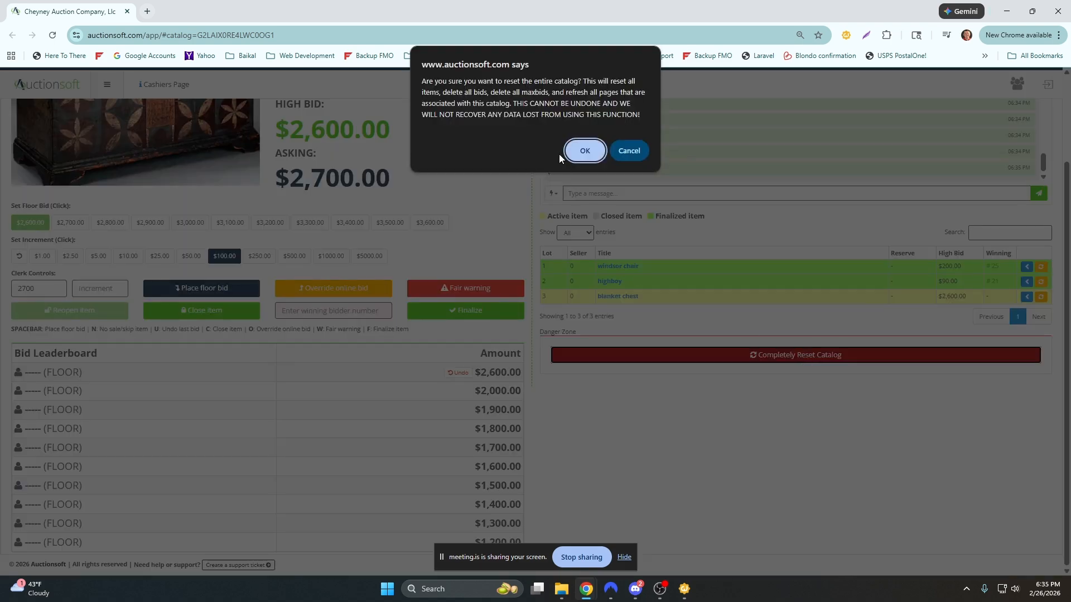
left_click(586, 149)
scroll(498, 212, "up", 2)
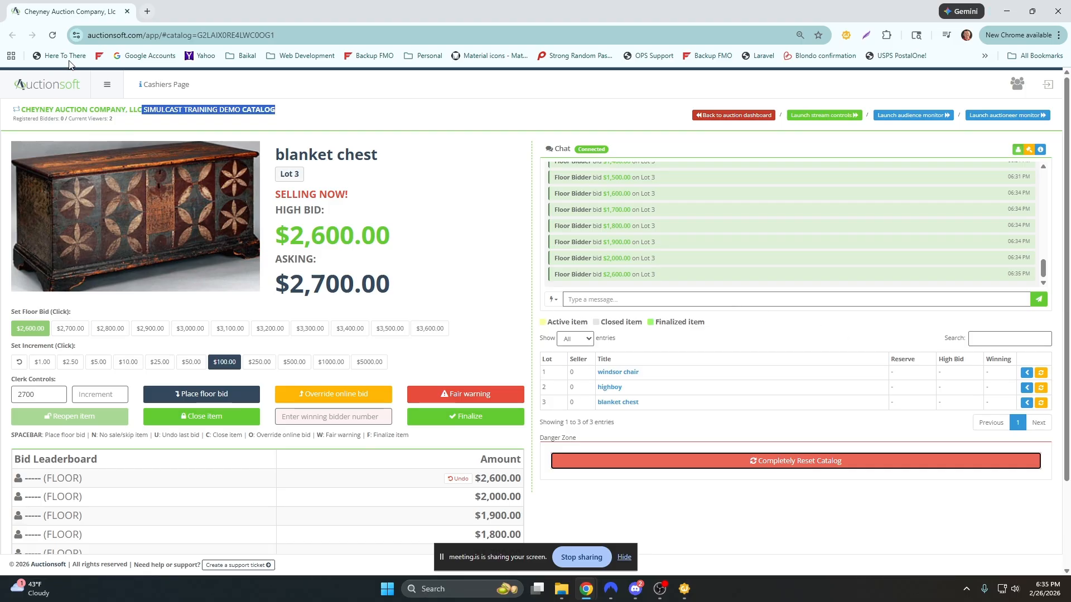
left_click(52, 35)
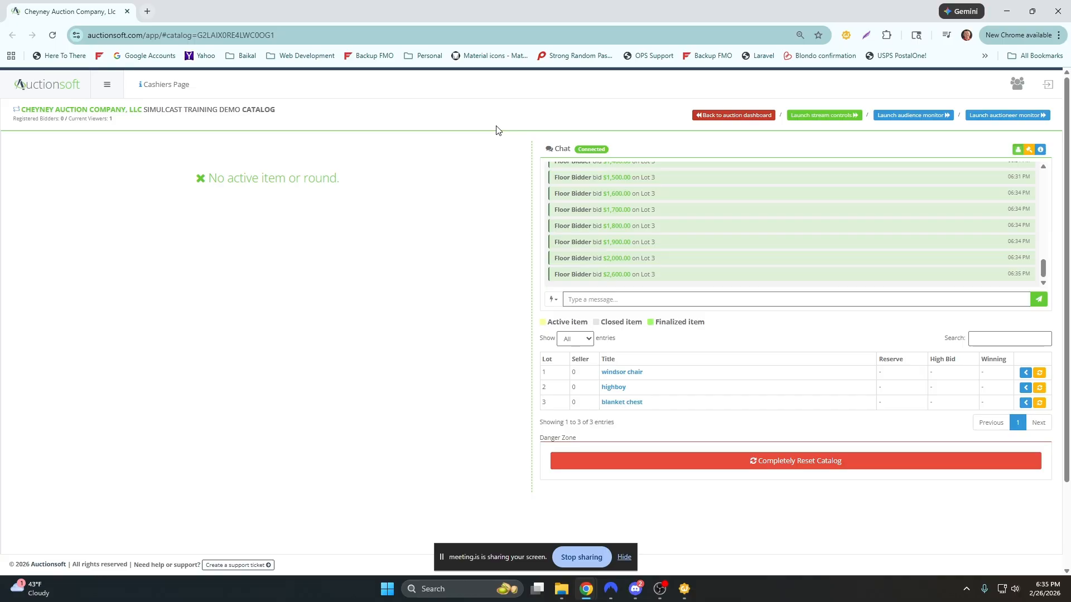
- Make the windsor chair the active lot and place six consecutive floor bids at the asking price, from $1.00 through $7.50
left_click(1022, 373)
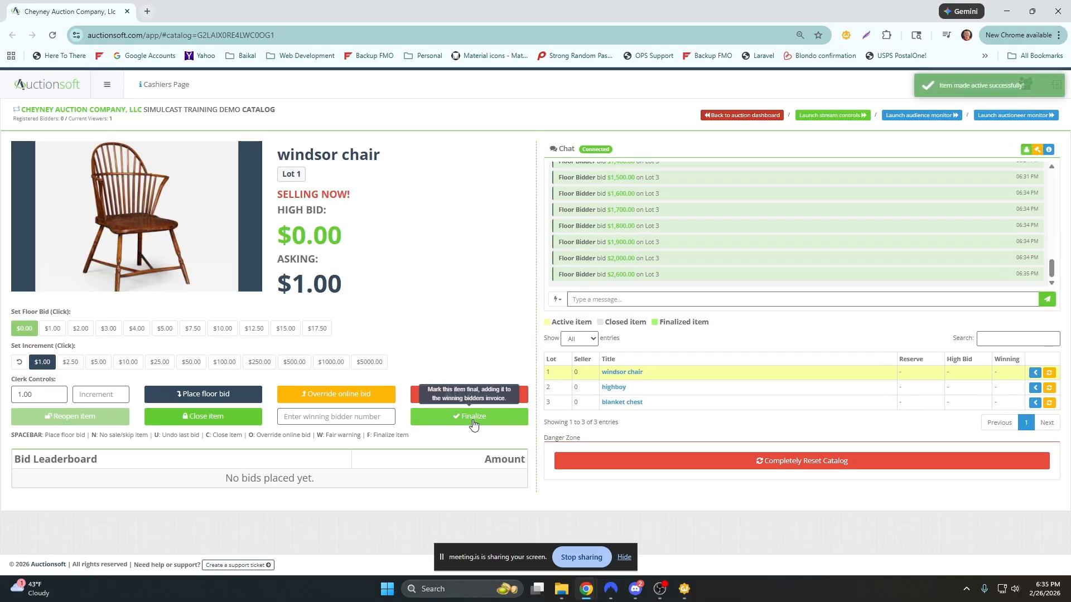
left_click(201, 394)
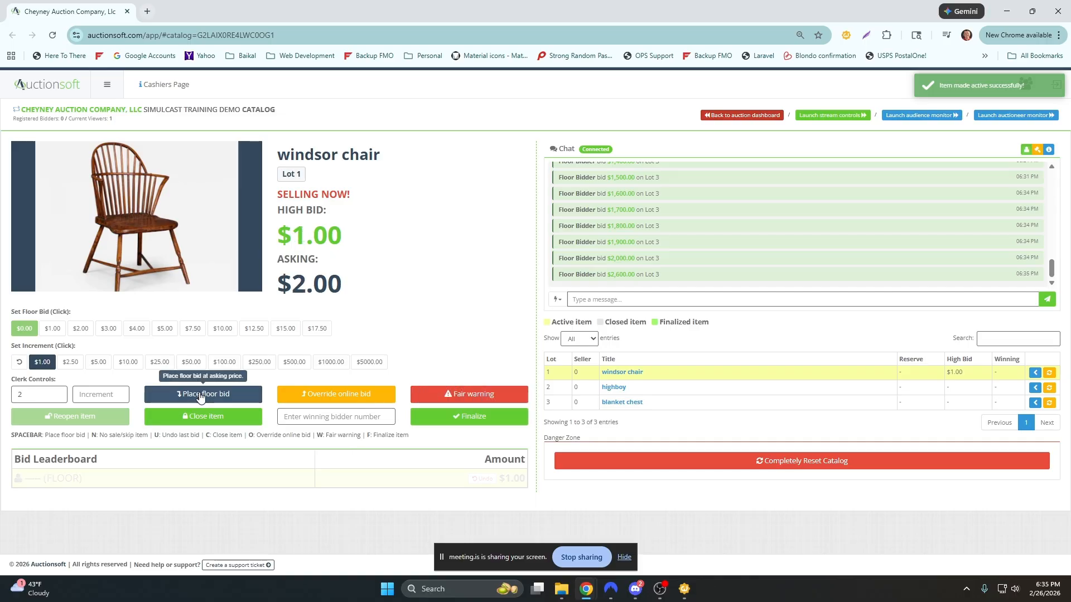
left_click(202, 395)
left_click(202, 394)
left_click(202, 394)
left_click(202, 394)
left_click(202, 394)
- Undo the windsor chair's three highest floor bids, $7.50, $5.00 and $4.00, one after another
scroll(385, 281, "down", 2)
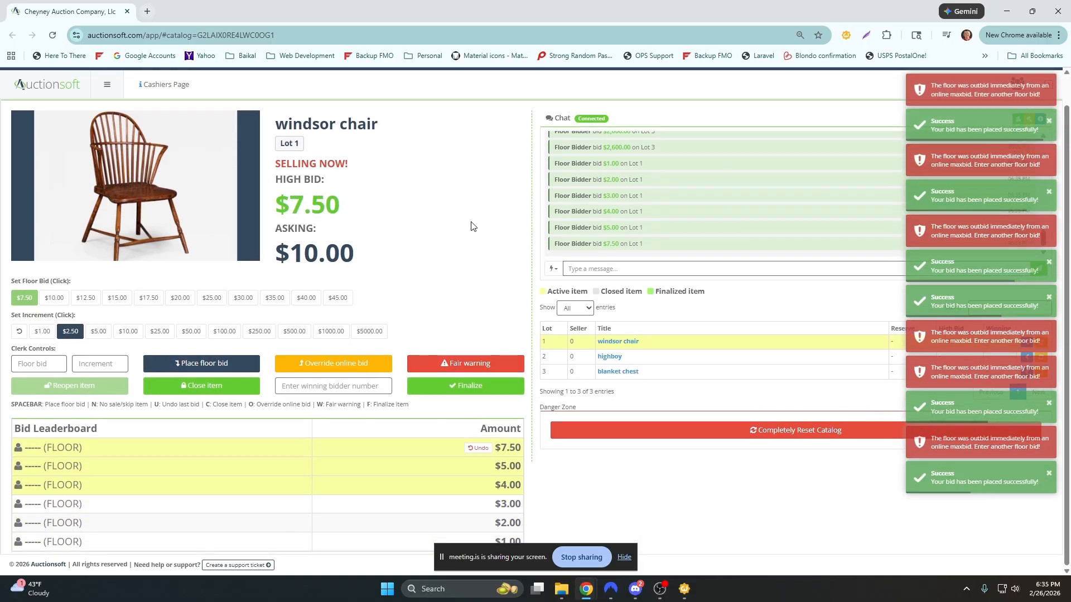
left_click(478, 449)
left_click(479, 472)
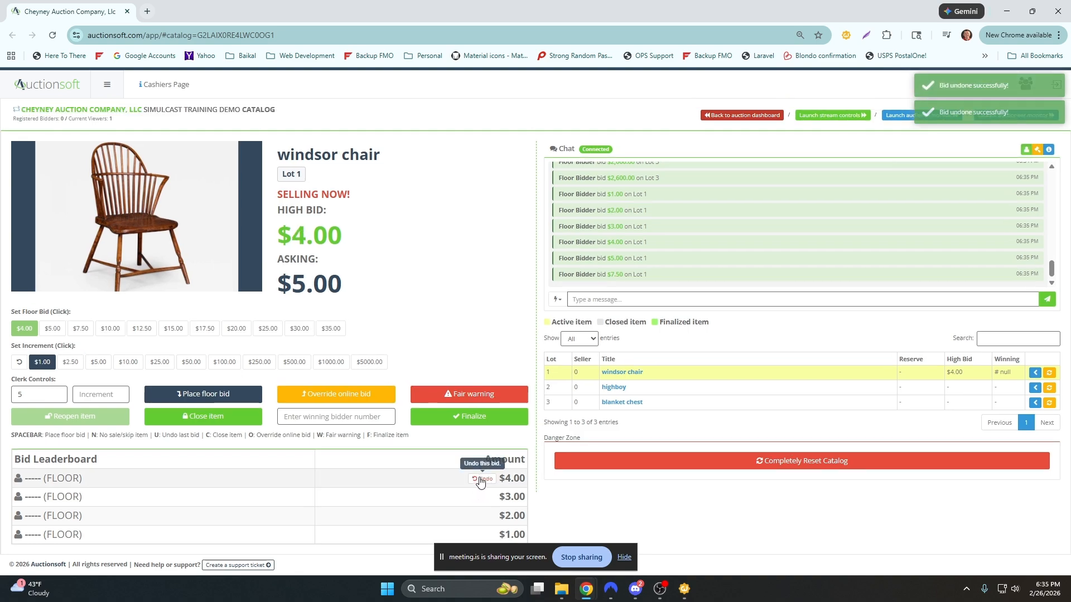
left_click(479, 483)
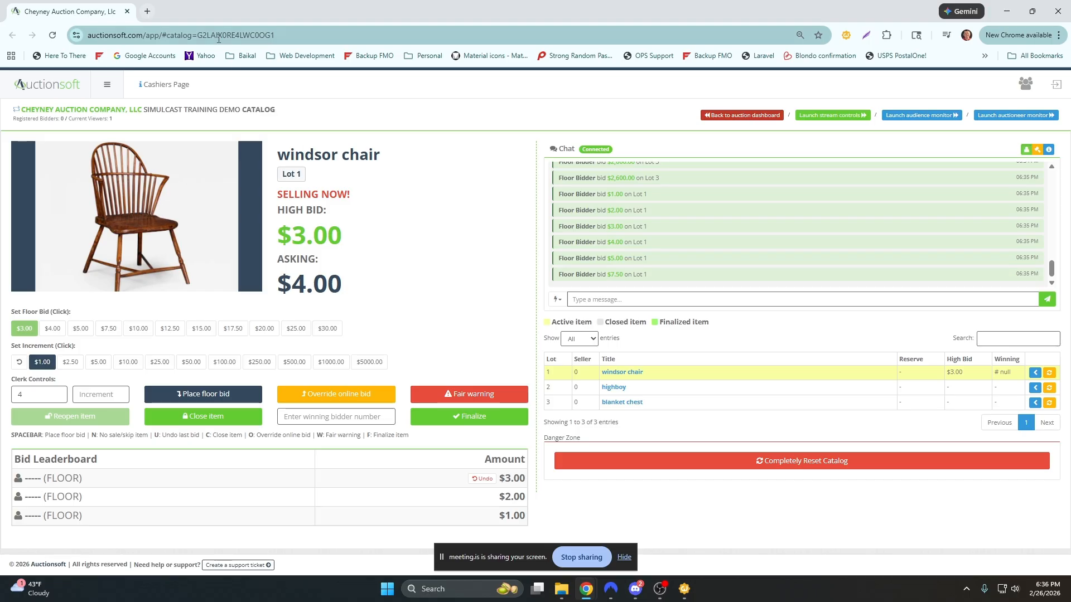
- Minimize the clerking window and open the public Simulcast Training Demo auction from Cheyney Auction Company's past auctions
left_click(1006, 11)
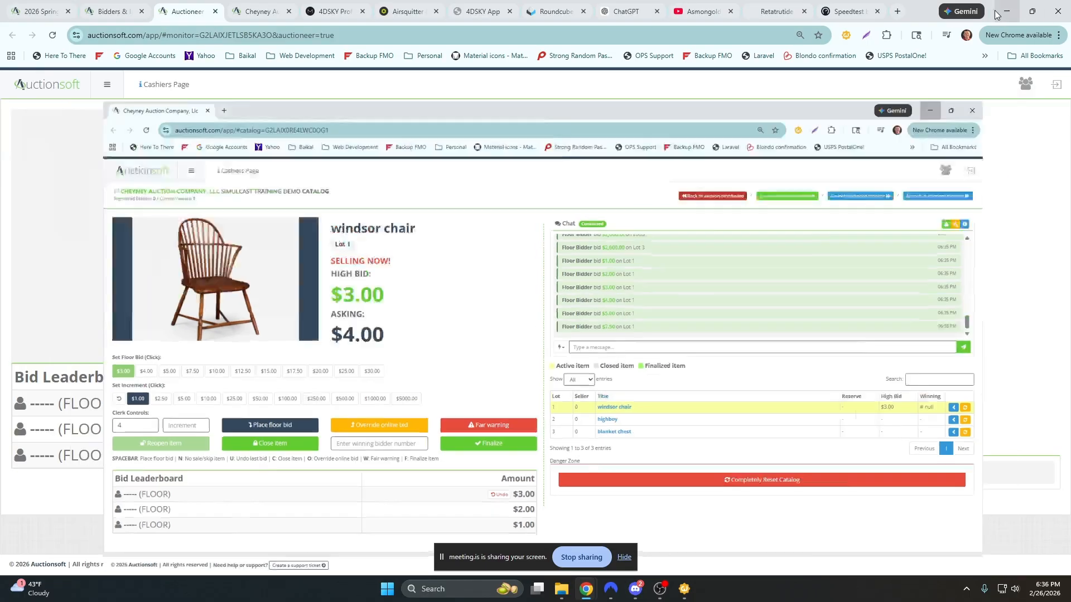
left_click(39, 13)
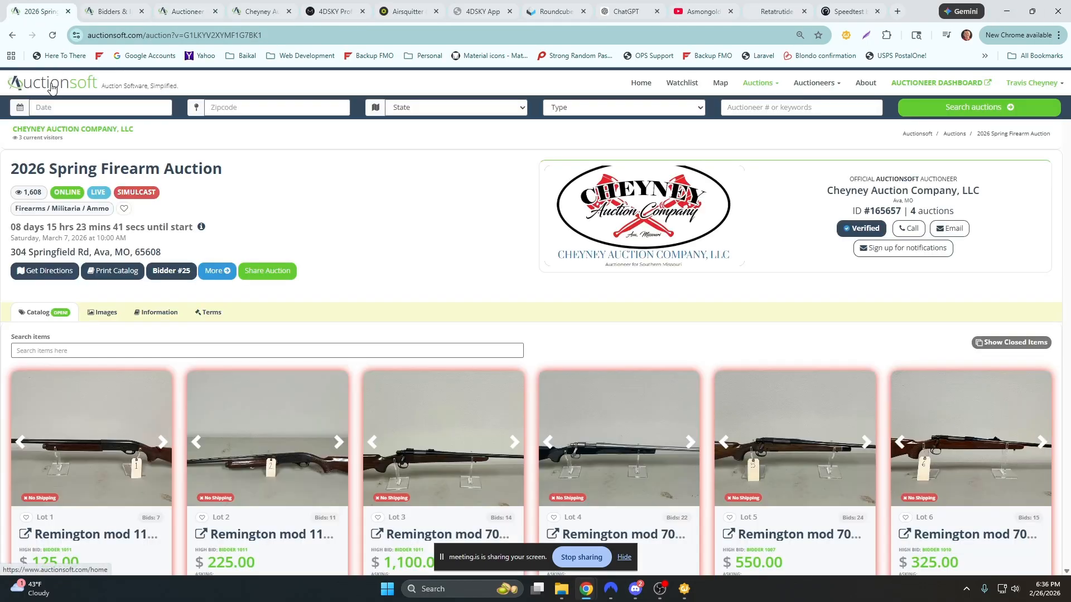
left_click(665, 222)
left_click(518, 322)
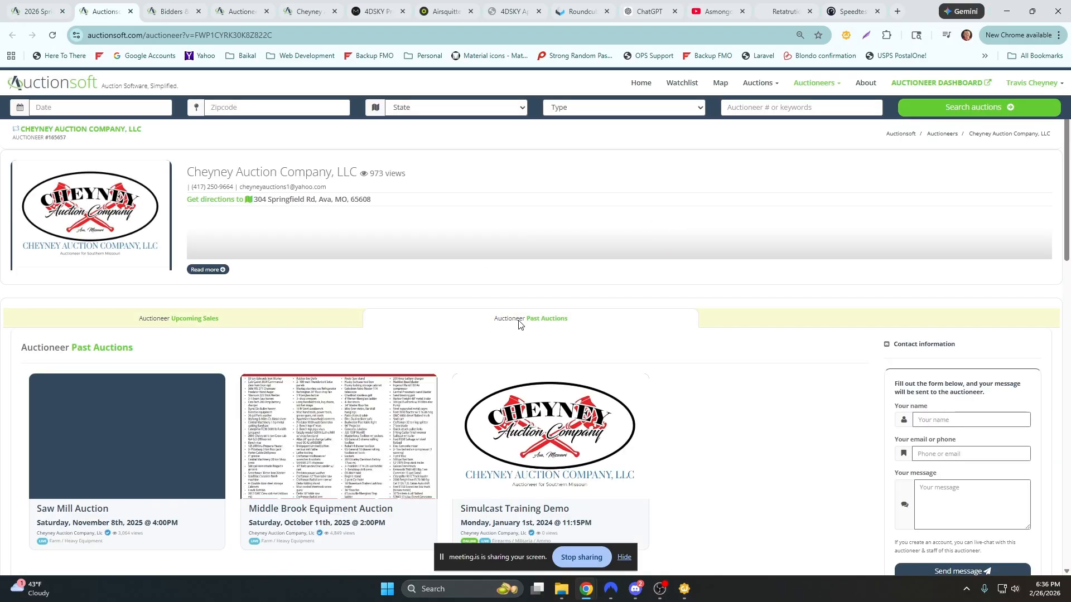
scroll(517, 326, "down", 4)
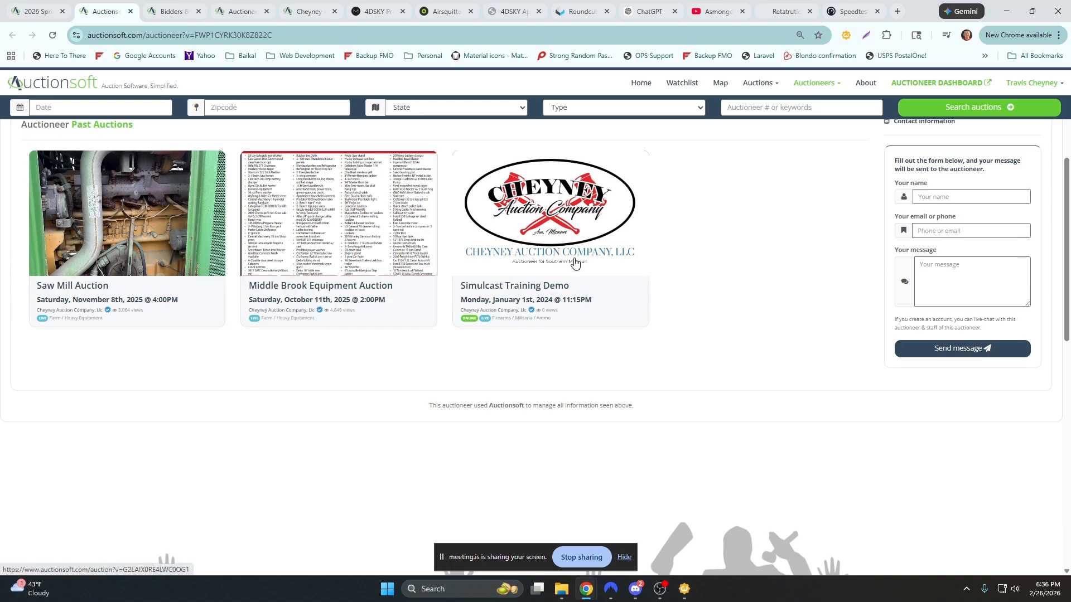
left_click(563, 247)
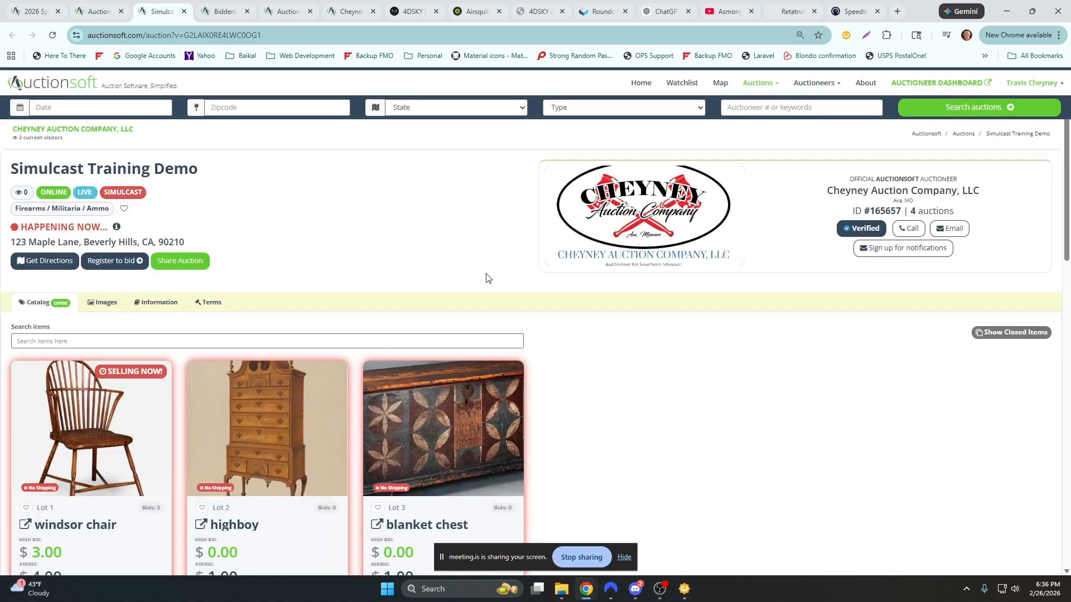
- Request a bid number on the windsor chair and register as a bidder for the Simulcast Training Demo
scroll(487, 276, "down", 3)
scroll(488, 274, "up", 2)
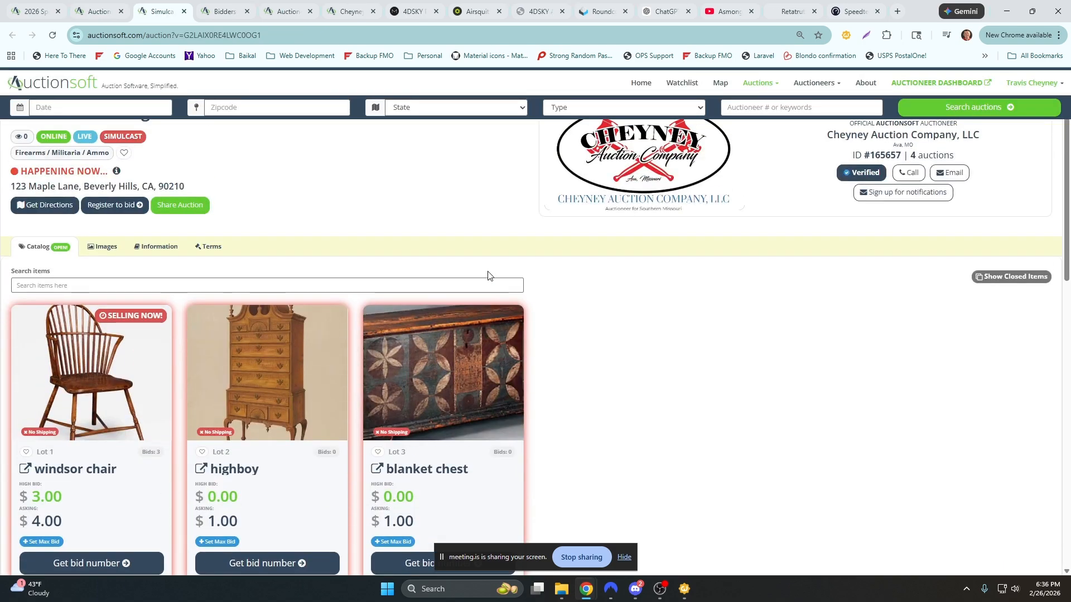
scroll(487, 274, "down", 1)
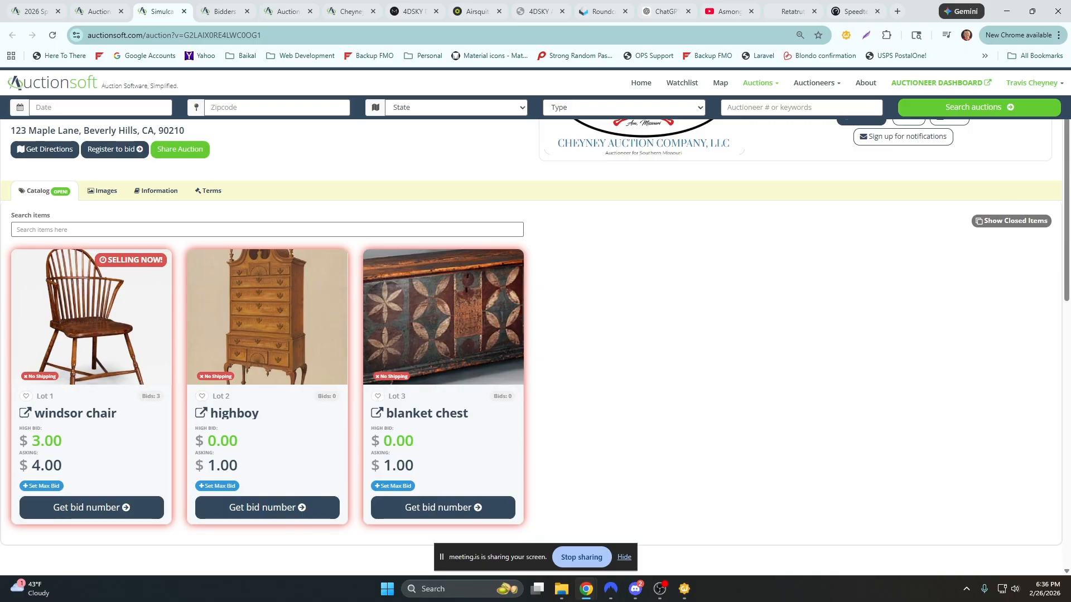
left_click(89, 505)
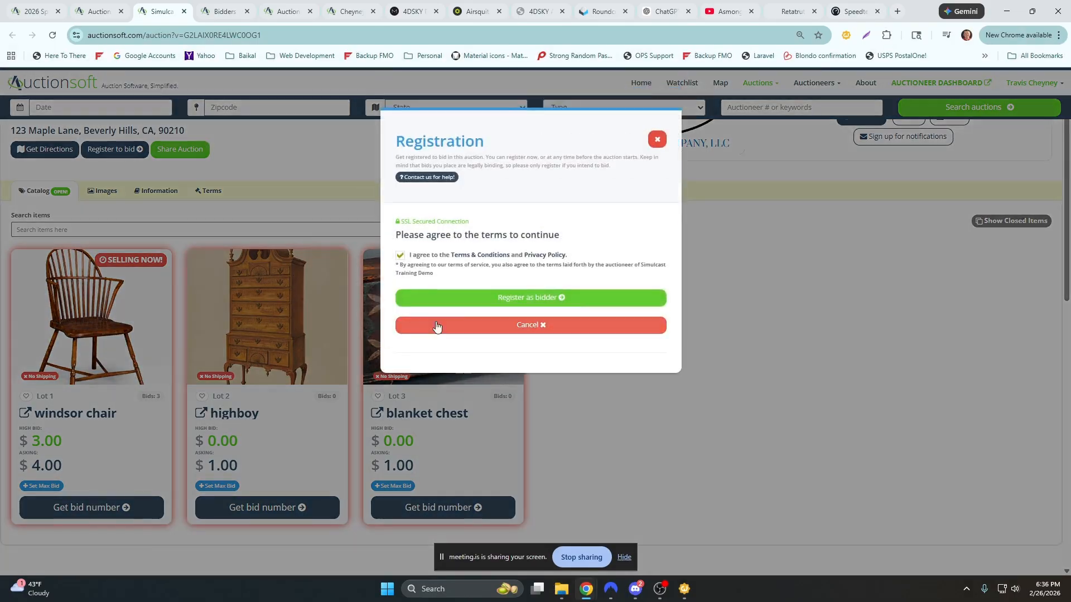
left_click(547, 297)
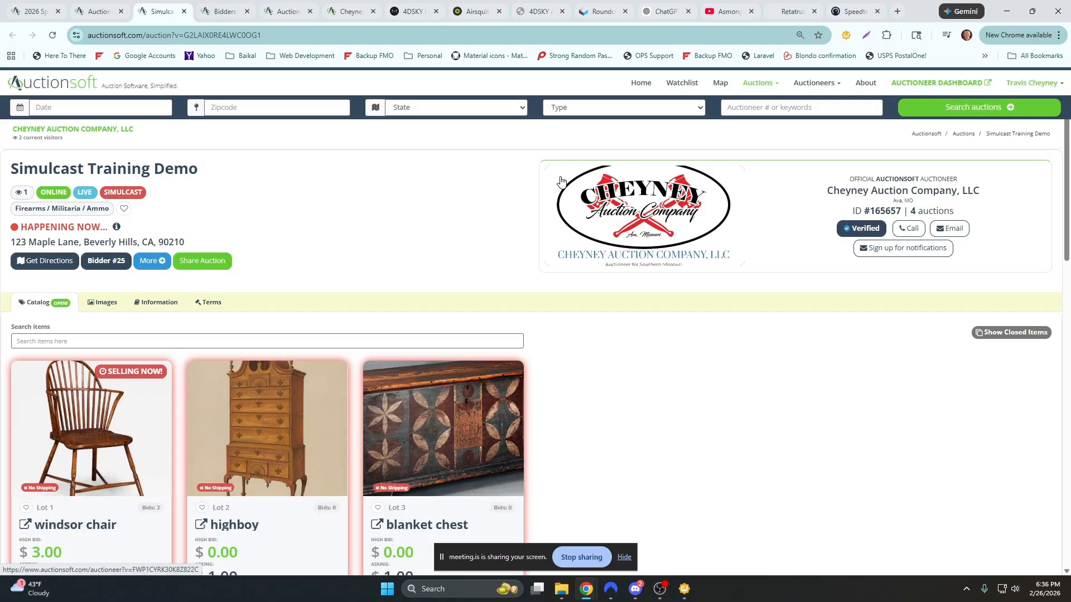
- Place online bids of $1.00 on the highboy, $4.00 on the windsor chair and $1.00 on the blanket chest
scroll(65, 404, "down", 4)
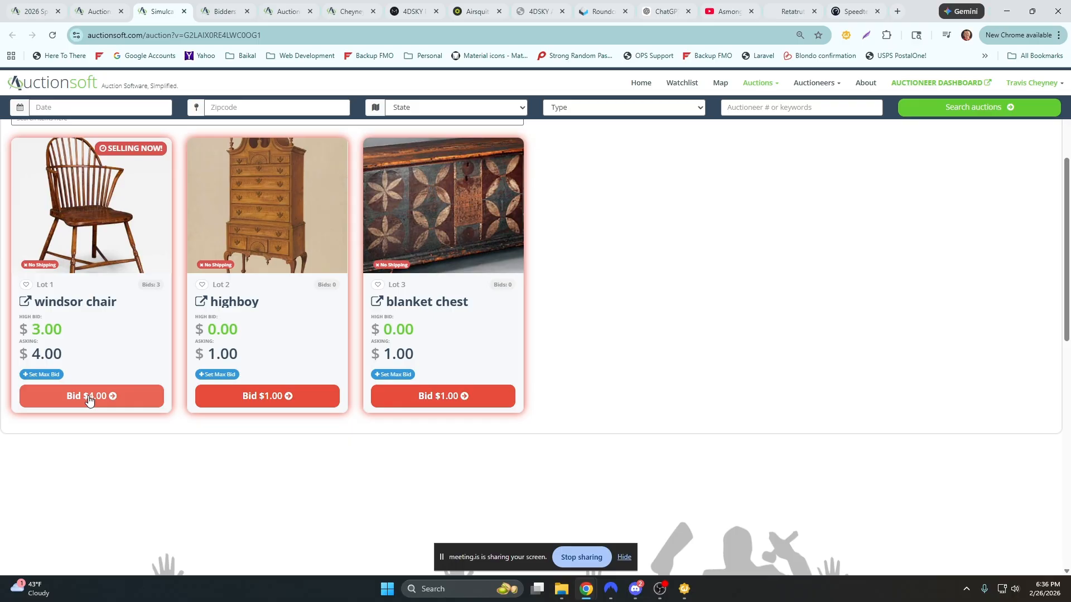
scroll(92, 405, "up", 2)
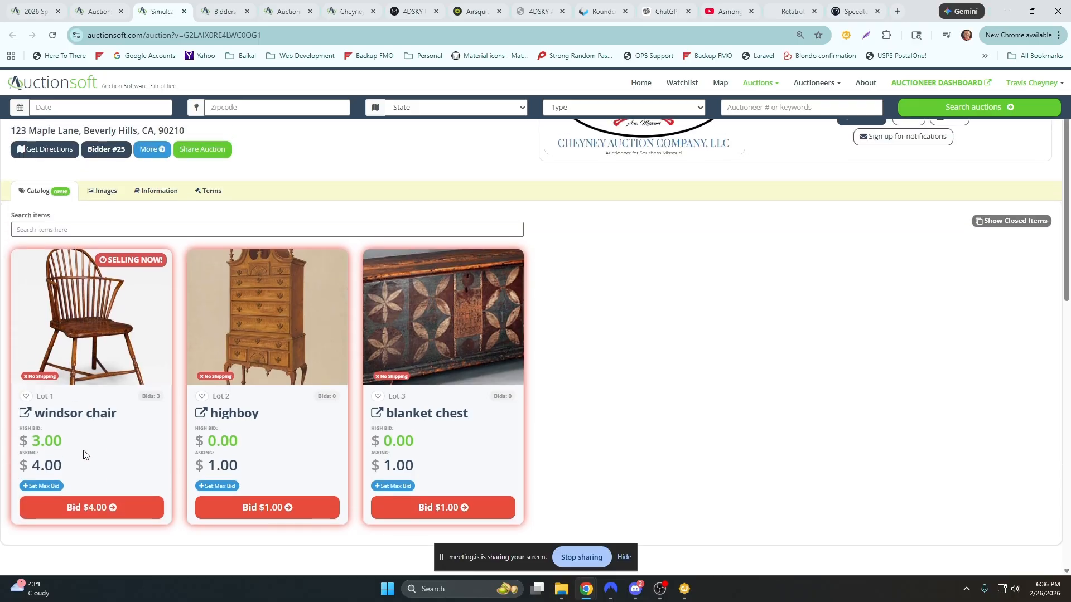
scroll(83, 455, "down", 1)
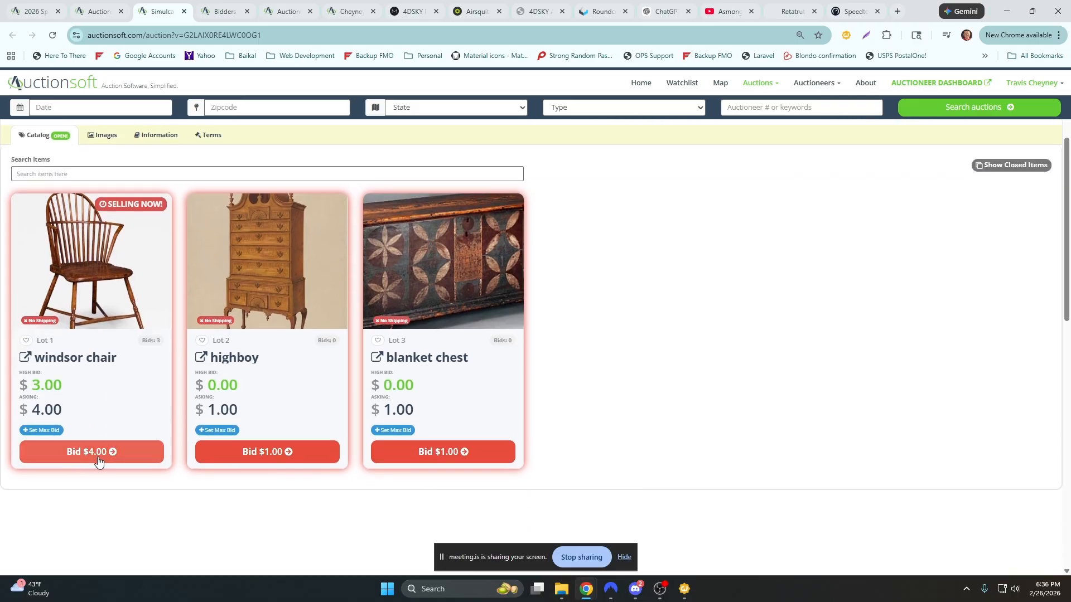
left_click(279, 452)
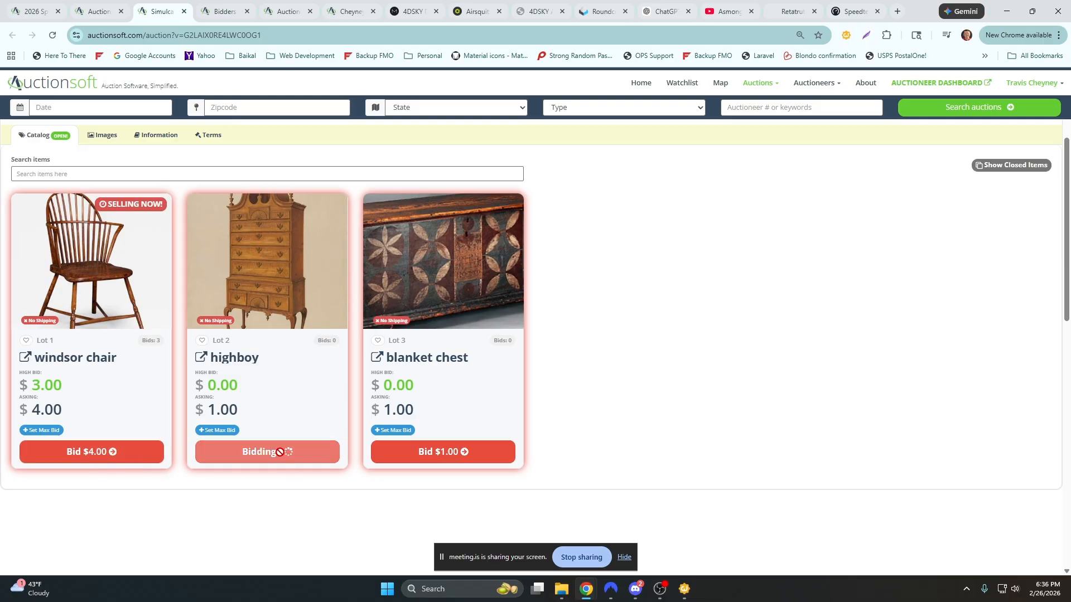
left_click(112, 452)
left_click(446, 455)
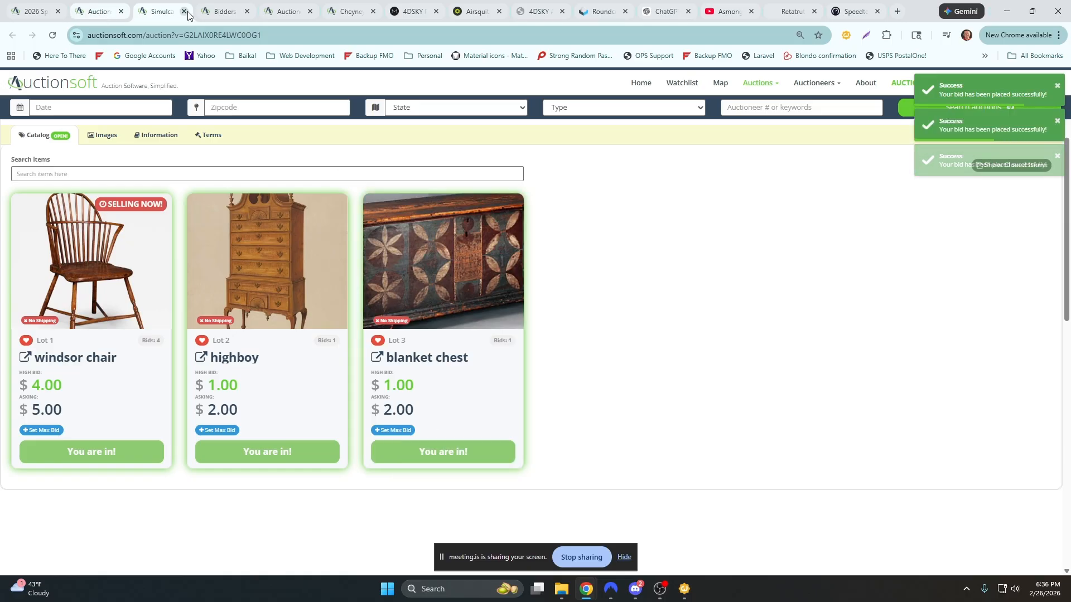
- Open the auctioneer monitor and highlight the online bidder's name at the head of the windsor chair's bid leaderboard
left_click(223, 16)
left_click(284, 12)
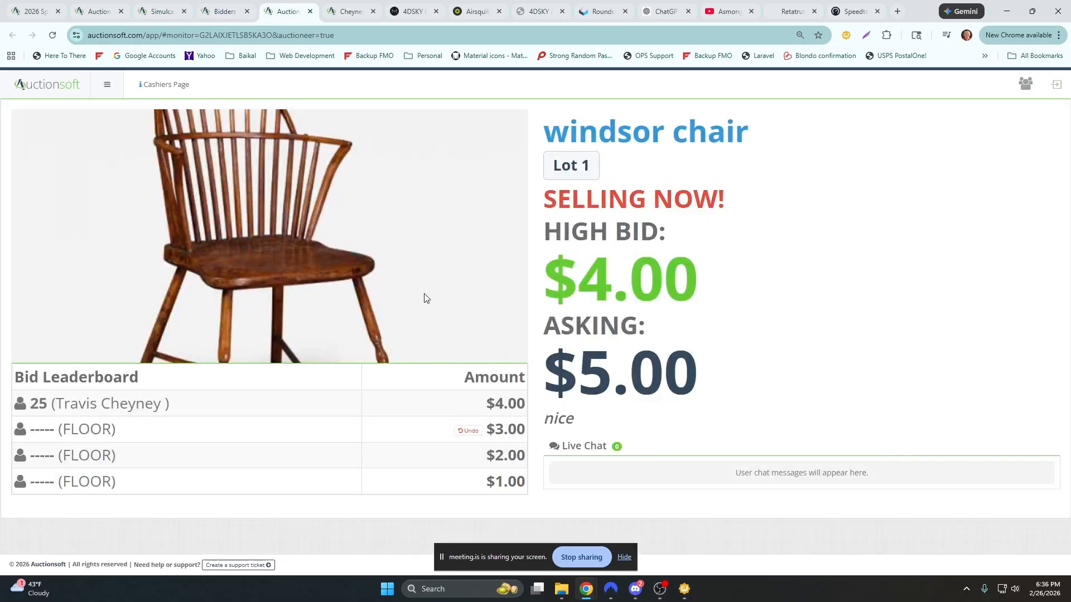
left_click_drag(170, 403, 48, 403)
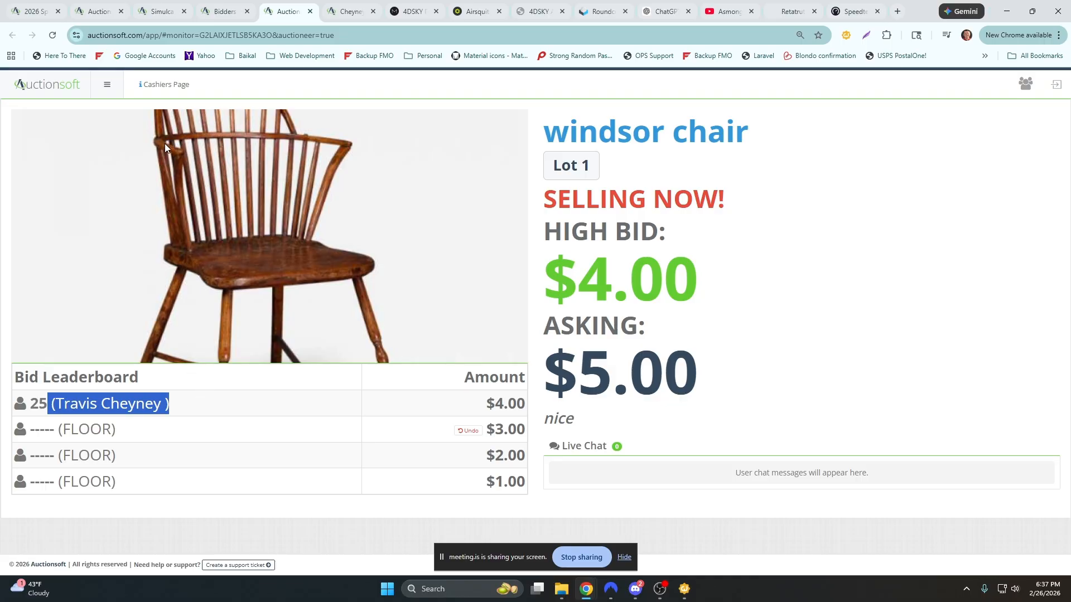
- Revisit the bidder list and the public demo catalog, and close the auctioneer monitor
left_click(222, 14)
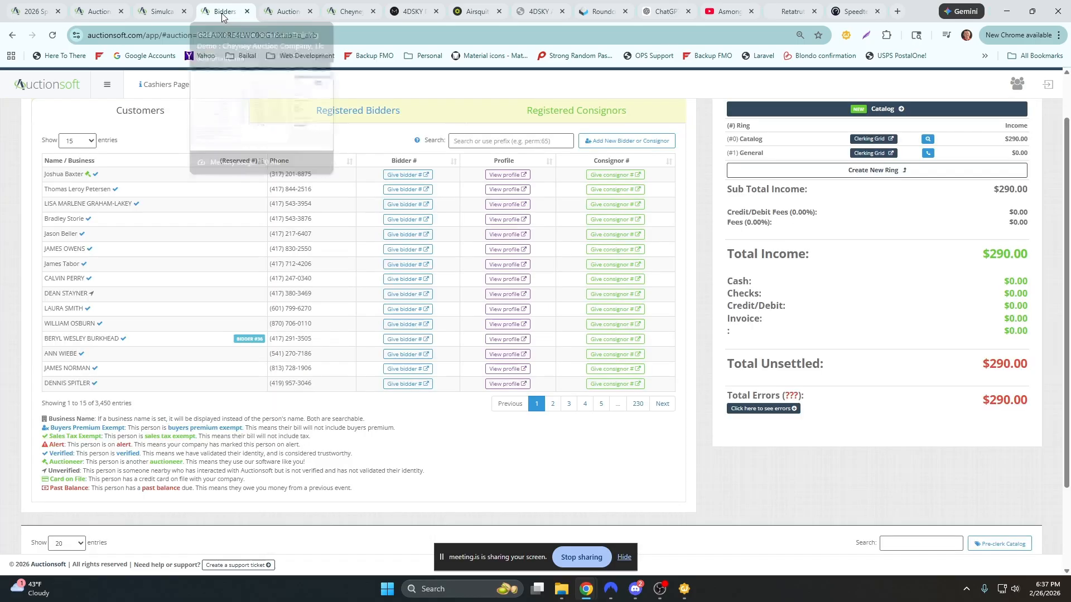
left_click(164, 13)
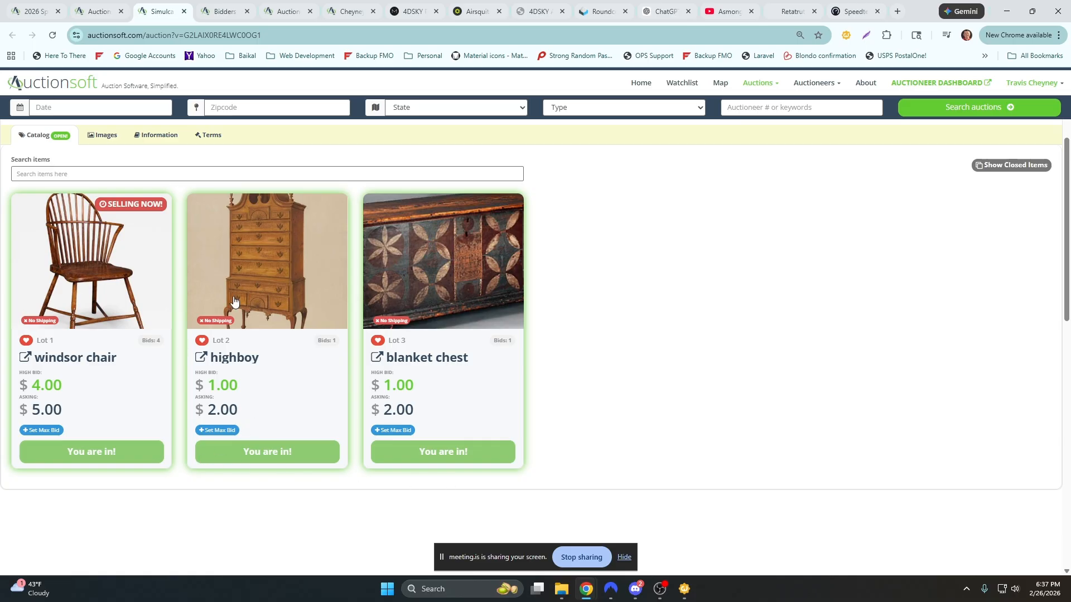
left_click(288, 12)
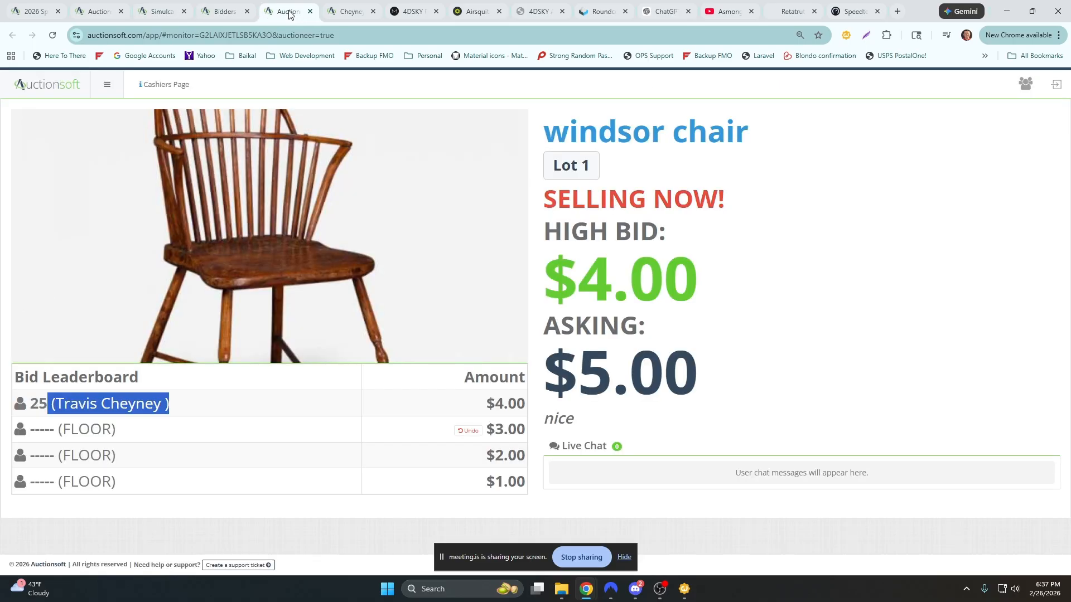
left_click(310, 12)
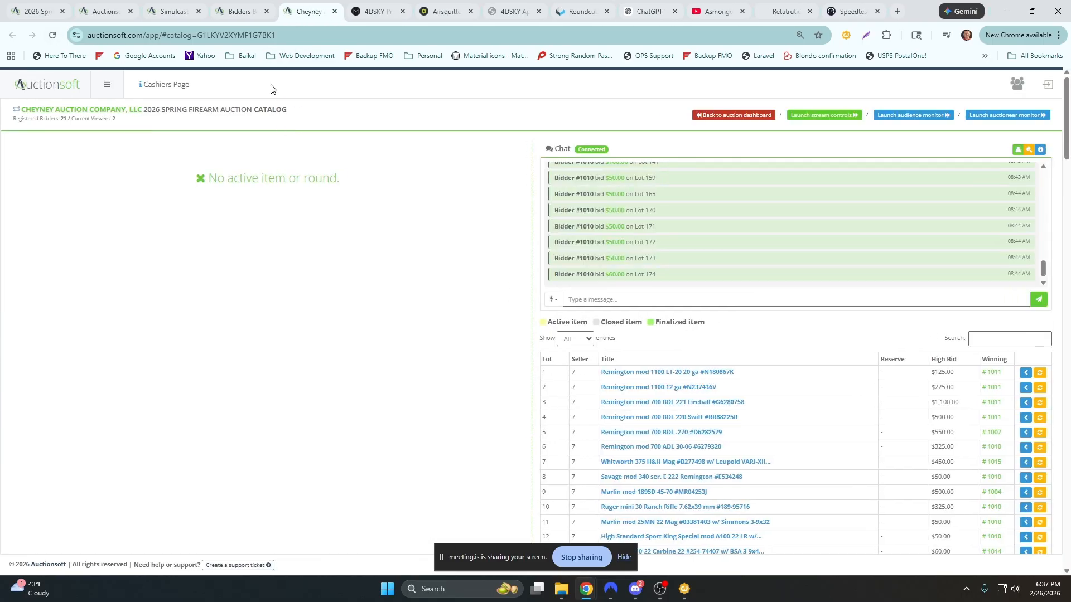
- Close the firearm auction's clerking catalog and return to the public page of the 2026 Spring Firearm Auction
left_click(333, 12)
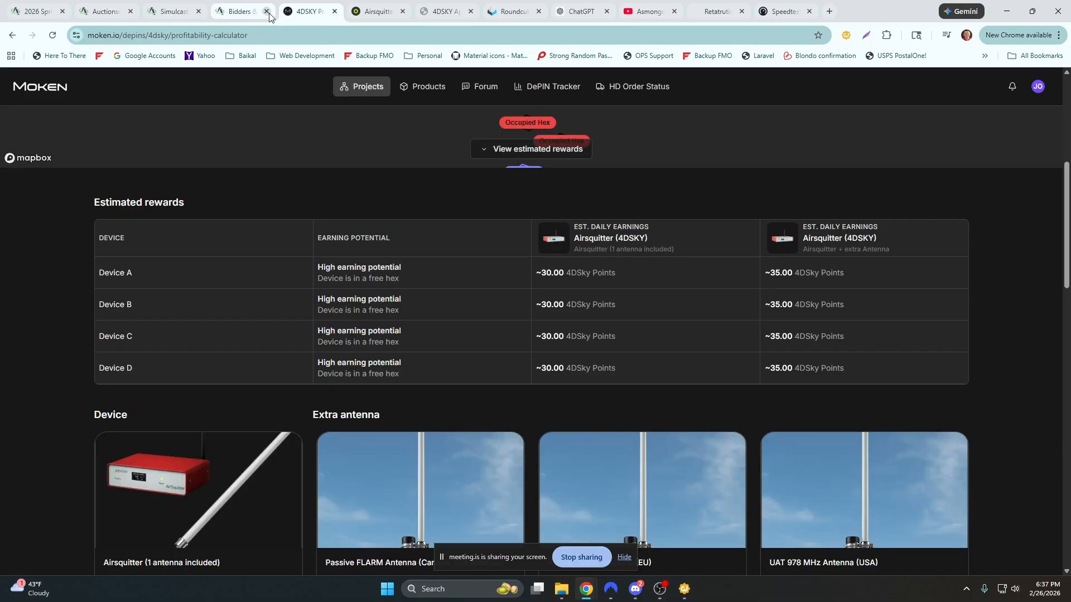
left_click(181, 13)
left_click(78, 14)
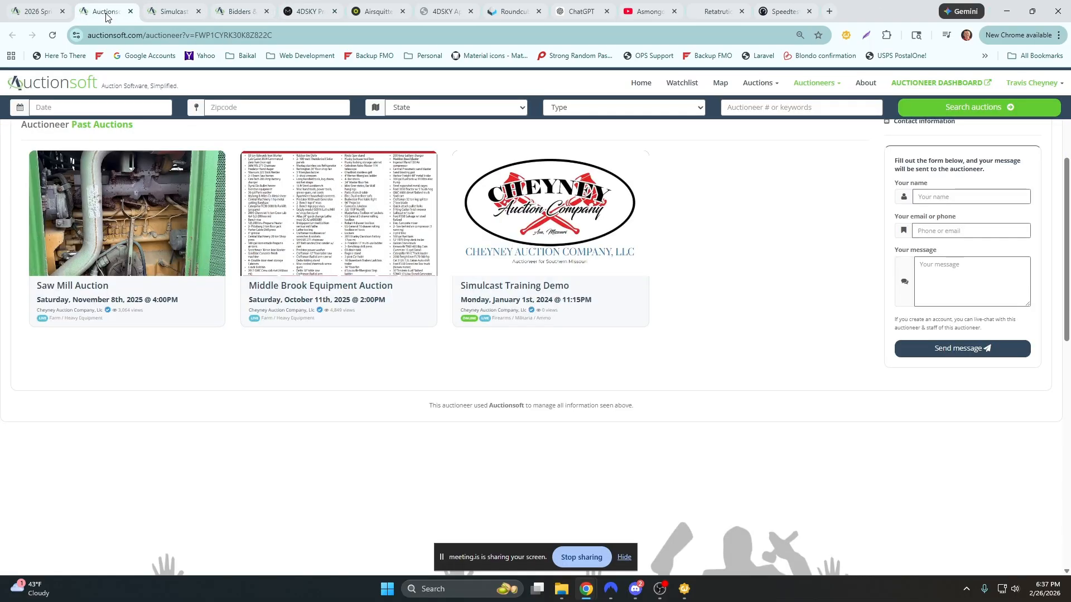
left_click(41, 14)
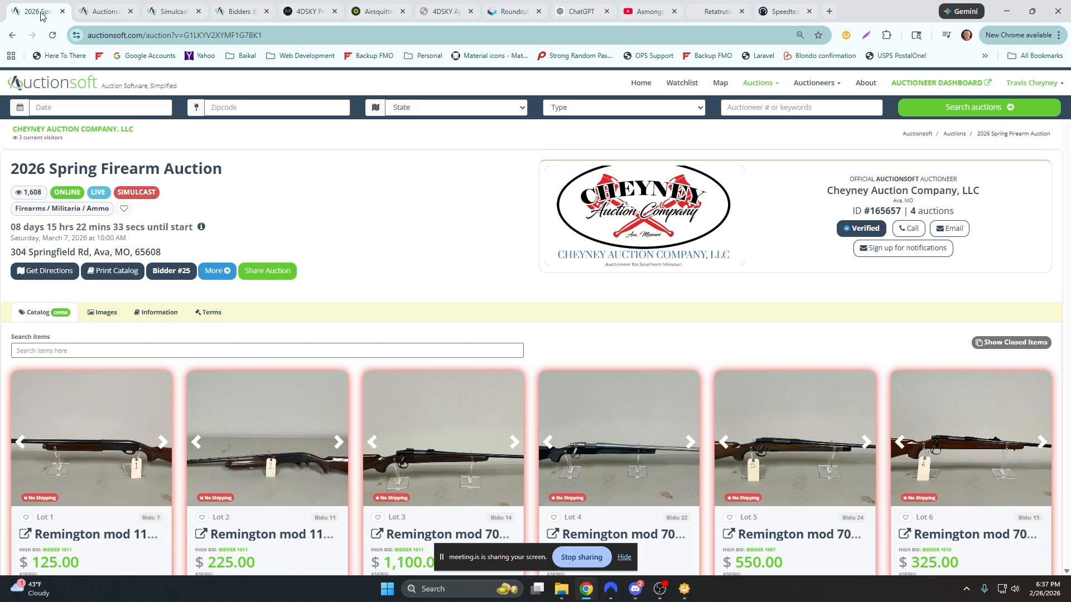
- Open the catalog clerking grid of the past Simulcast Training Demo from the auctioneer dashboard
left_click(936, 83)
left_click(33, 229)
left_click(863, 259)
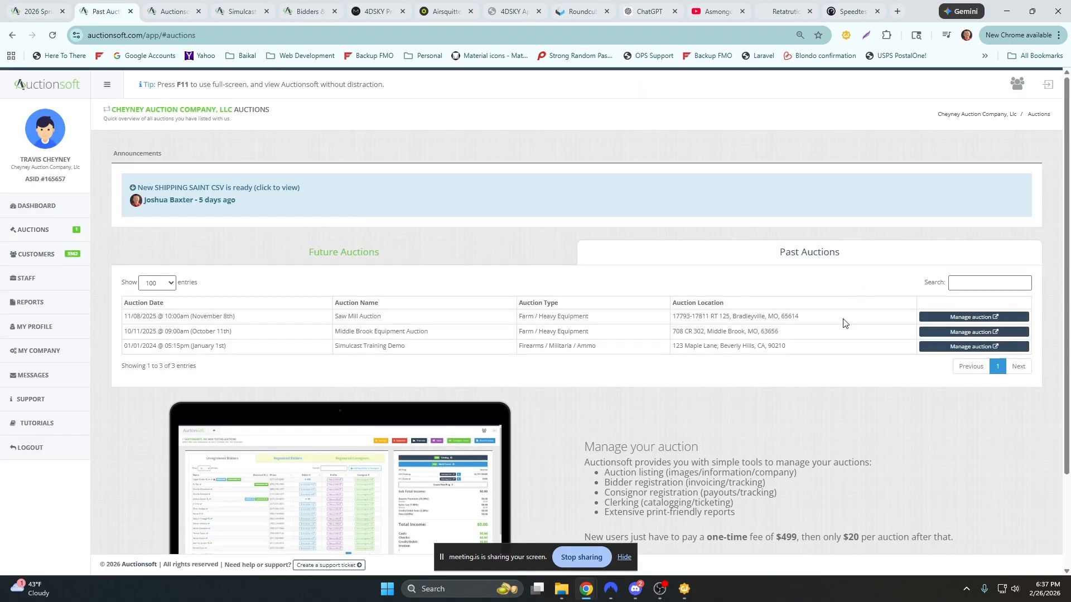
left_click(953, 347)
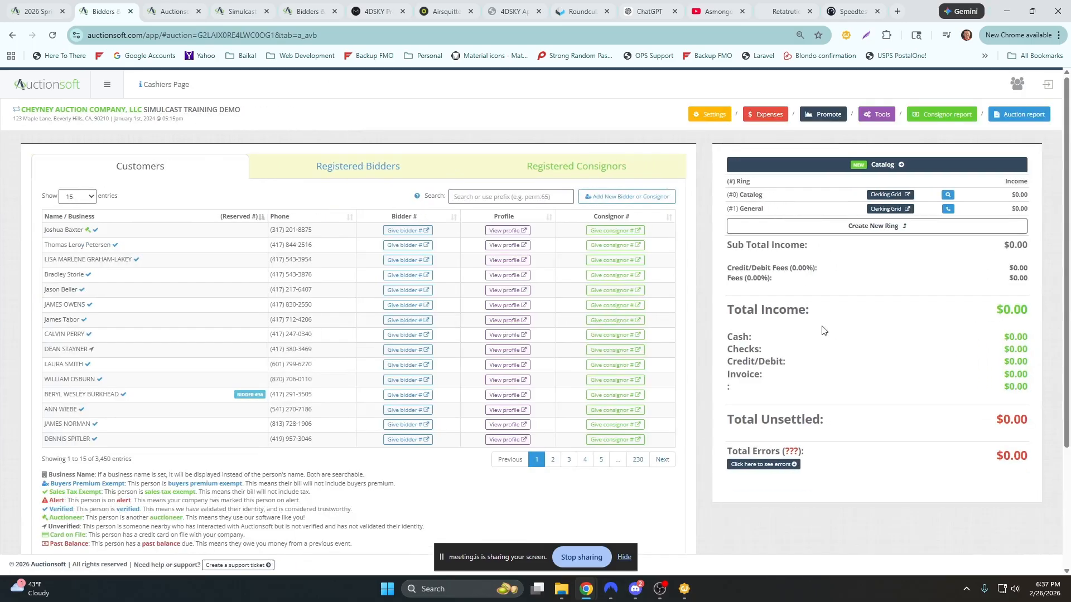
left_click(890, 194)
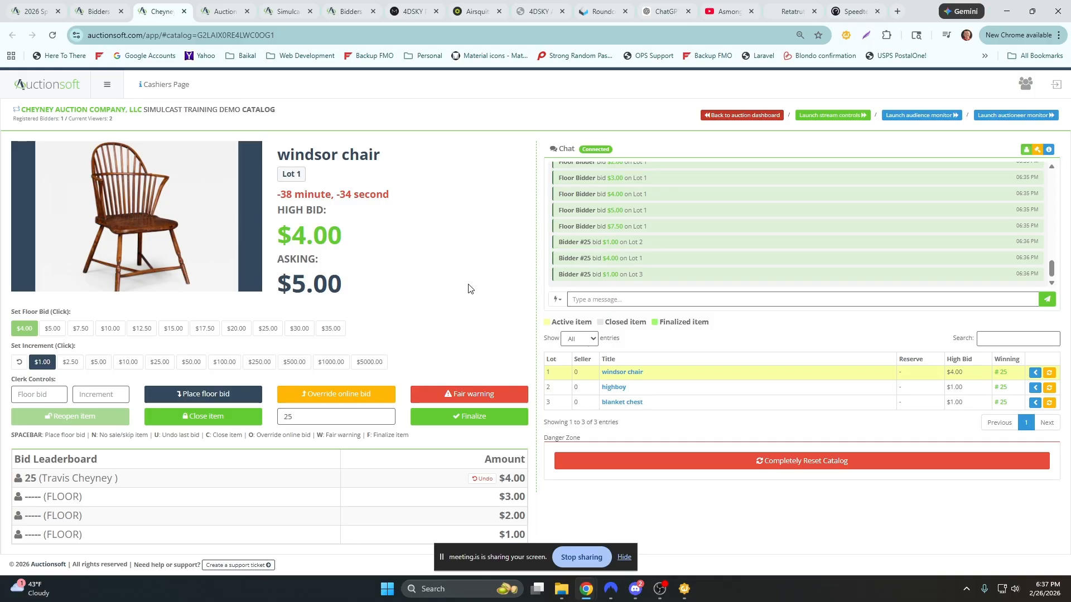
- Highlight the online bidder's name heading the windsor chair's bid leaderboard and the blanket chest's high bid
left_click_drag(143, 485, 42, 484)
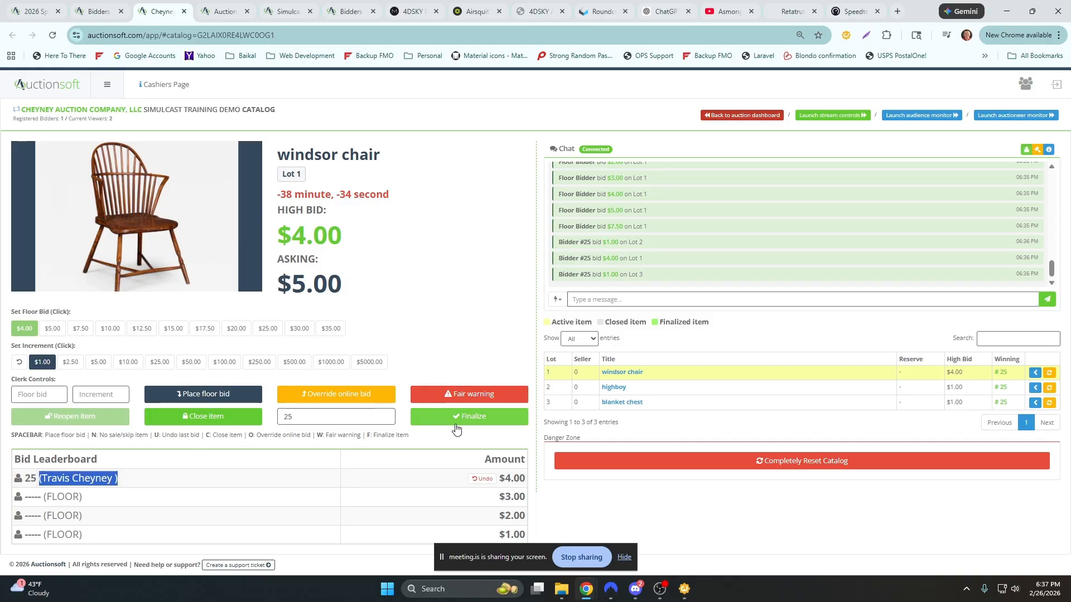
left_click_drag(973, 404, 943, 407)
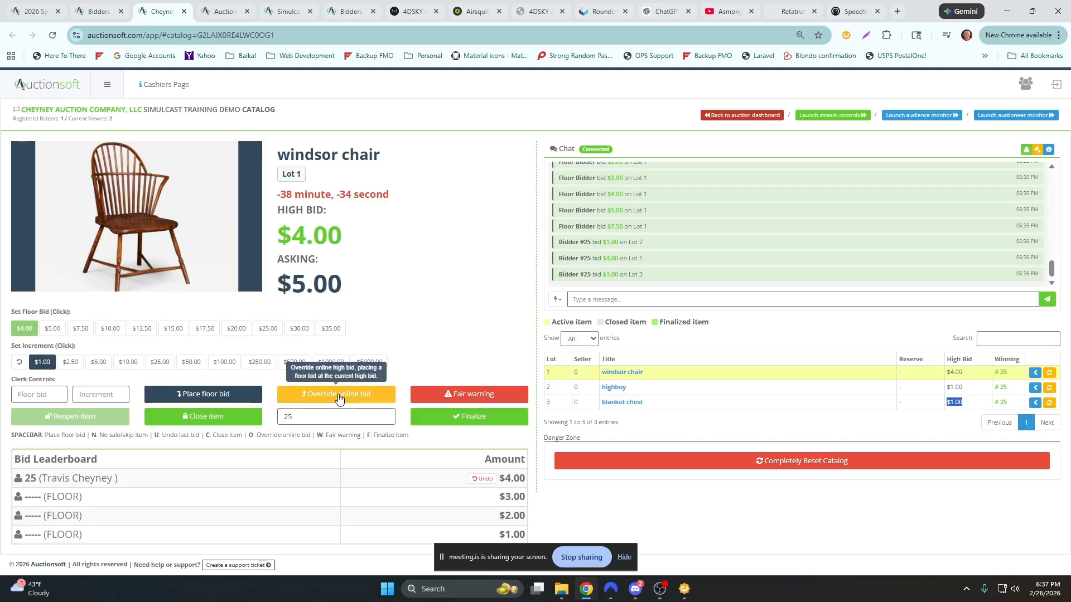
left_click(435, 308)
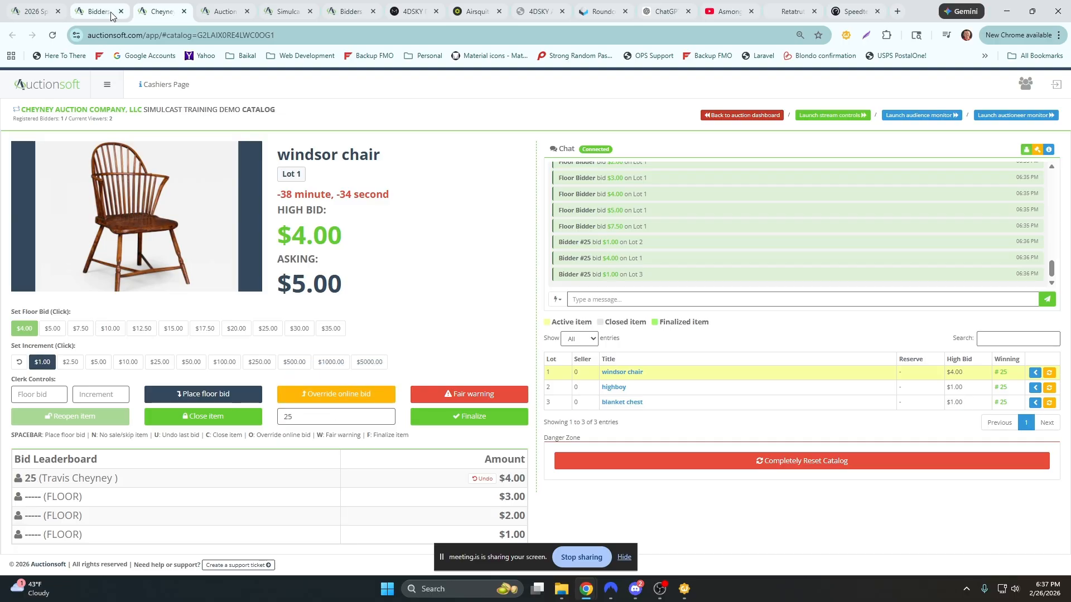
- Close the demo's clerking catalog, public catalog and other spare auction pages, and return to the remaining bidder management page
left_click(183, 12)
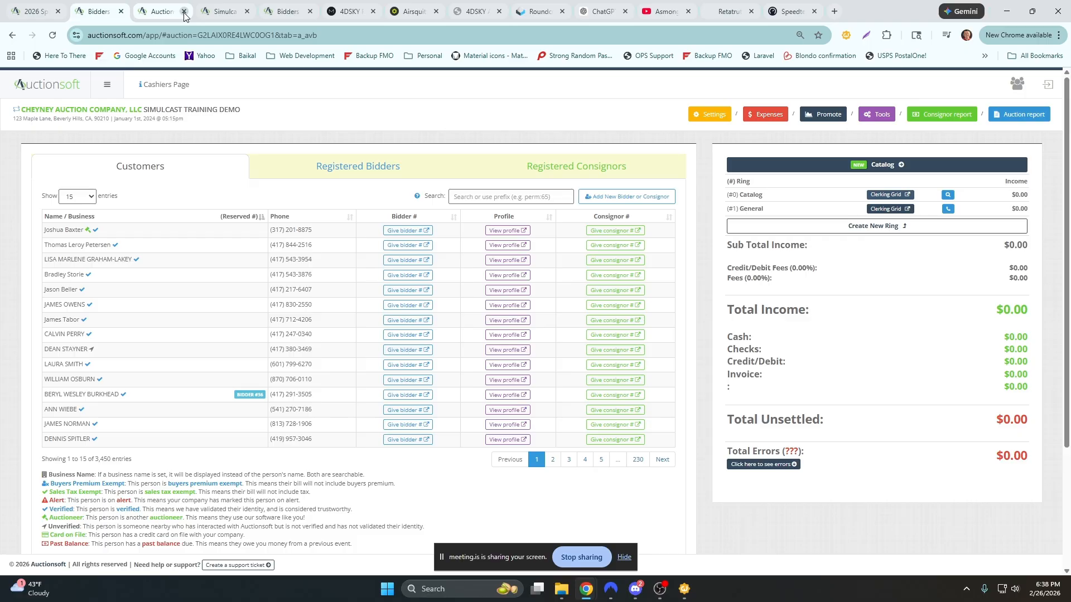
left_click(184, 12)
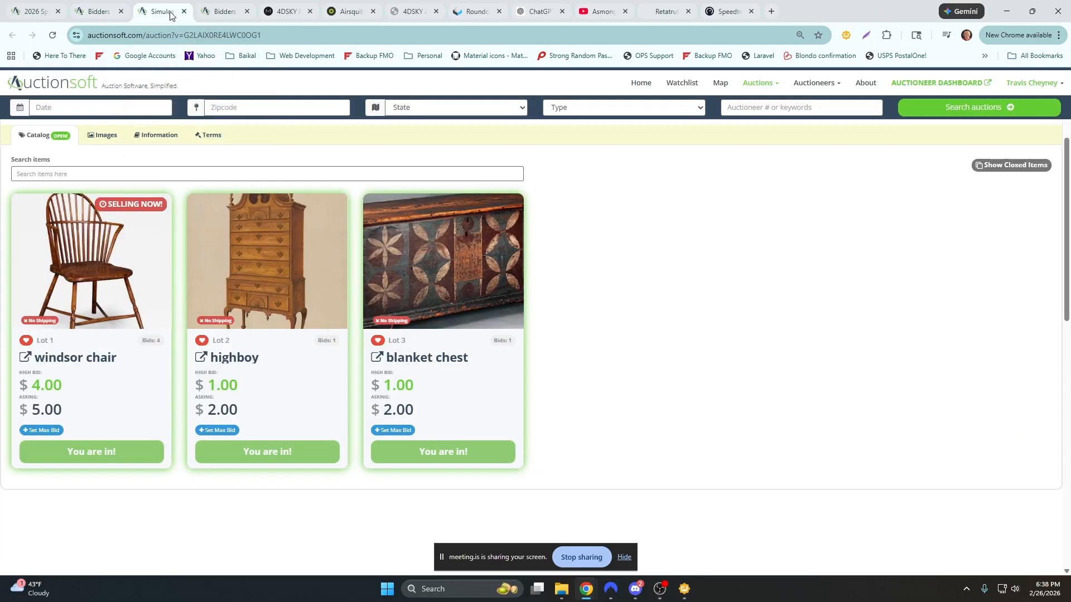
left_click(184, 12)
left_click(184, 11)
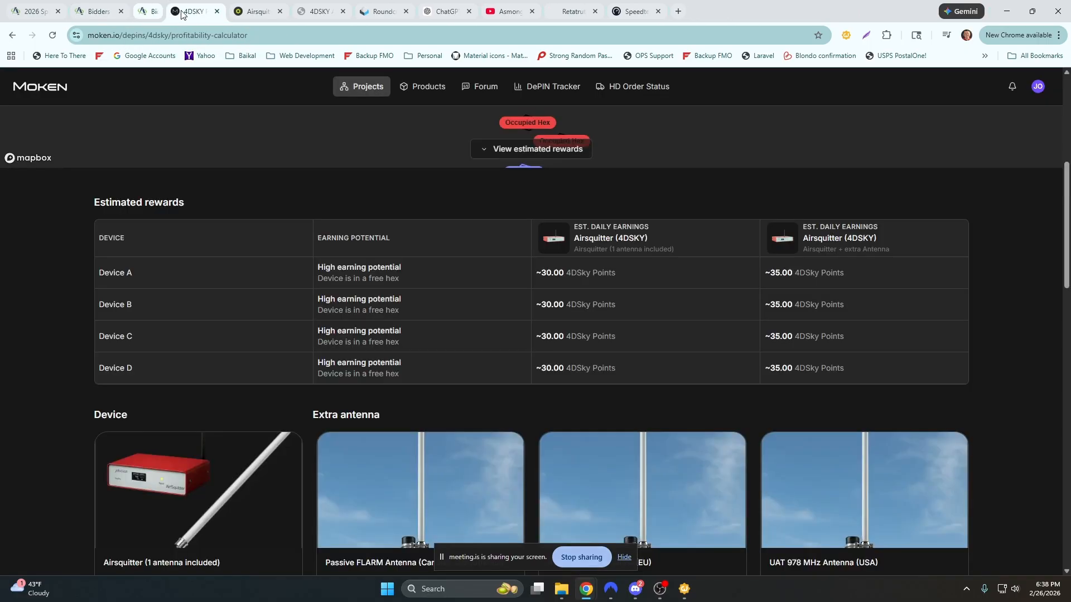
left_click(104, 15)
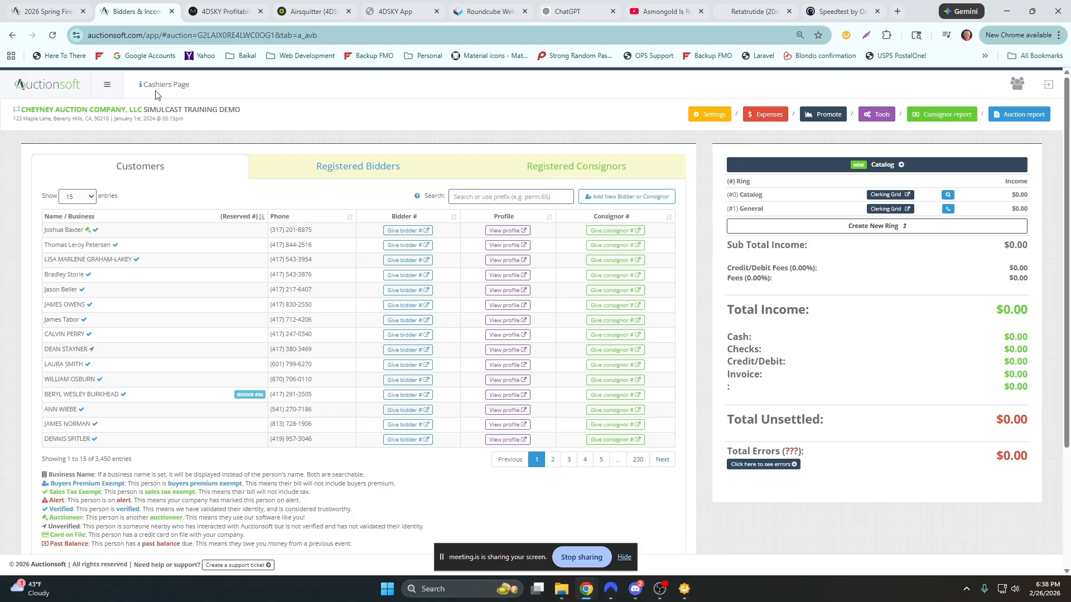
- Open the management page of the upcoming 2026 Spring Firearm Auction from the auction list
left_click(108, 87)
left_click(49, 231)
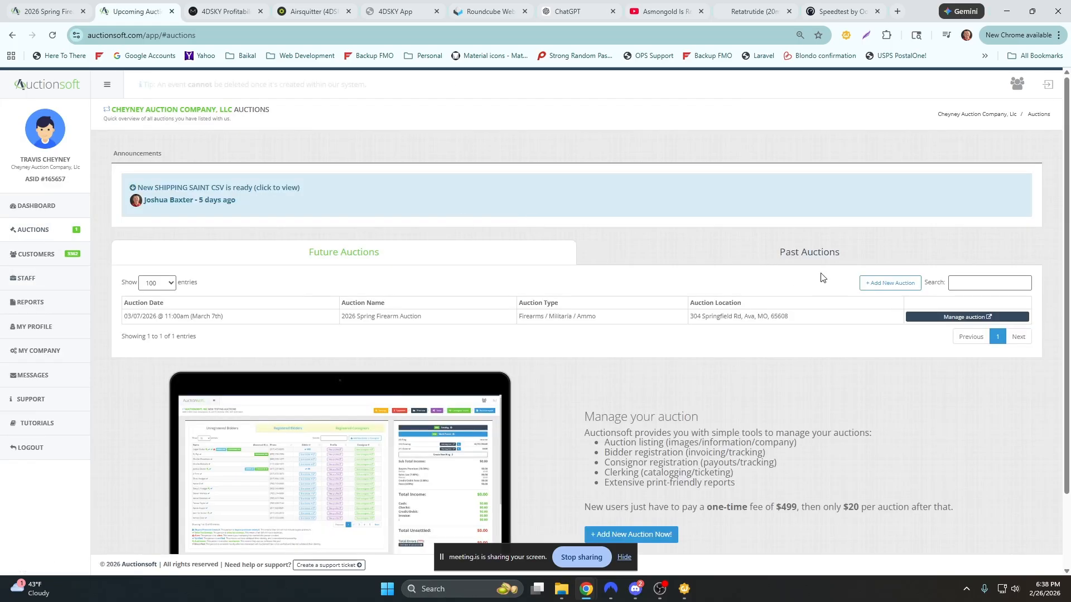
left_click(954, 317)
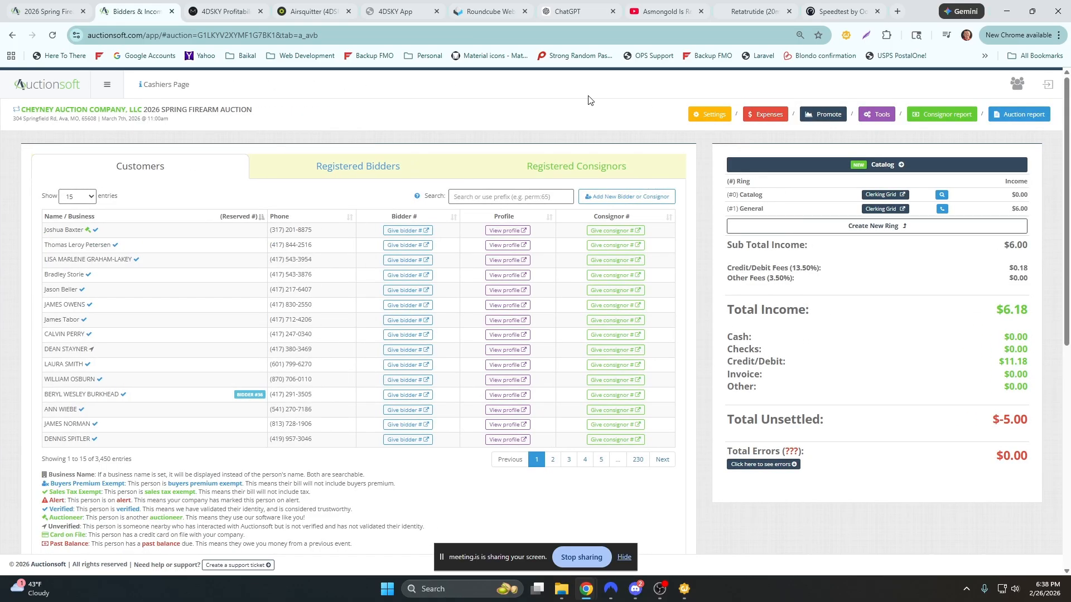
- Highlight the total number of customers and the consignor of the Springfield Hellcat 9mm in the item list
left_click_drag(133, 463, 76, 465)
scroll(685, 252, "down", 8)
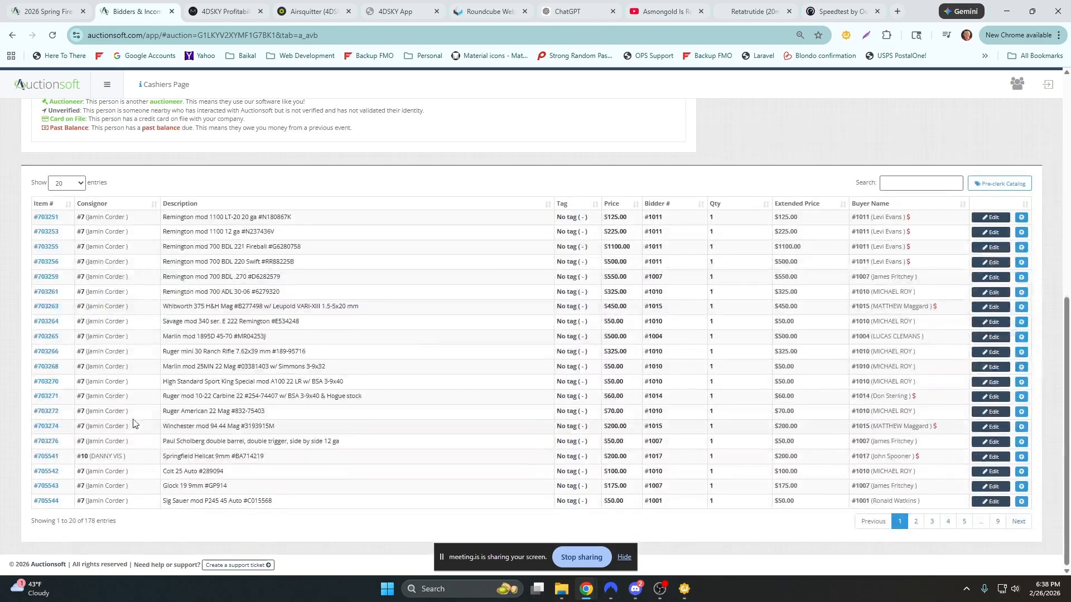
left_click_drag(127, 457, 82, 457)
- Expand the item list to 50 entries, look through the consigned lots, and shorten the list to 10 entries
left_click(79, 184)
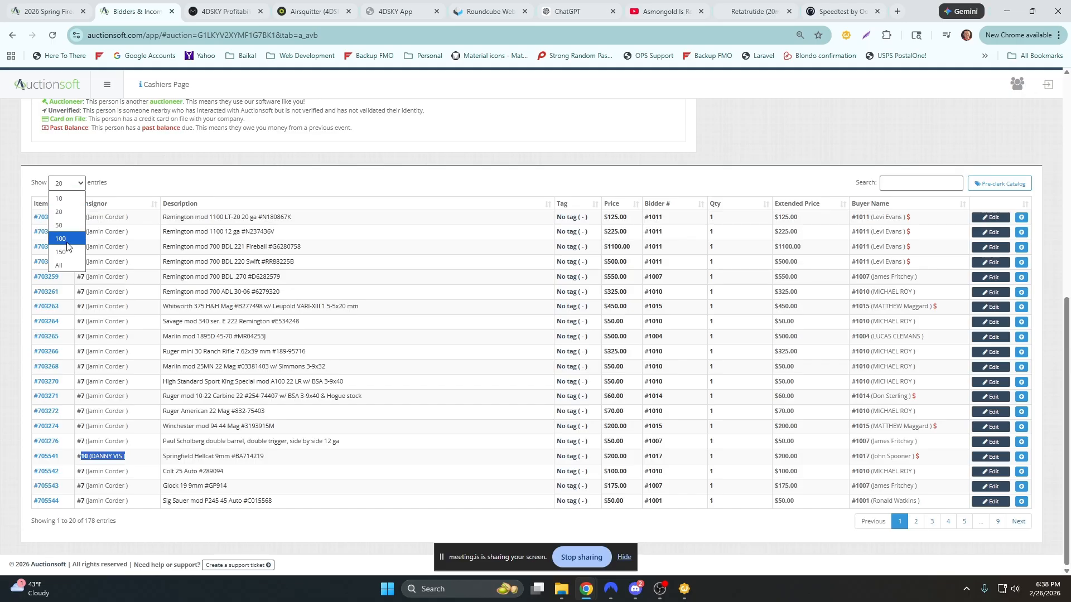
left_click(59, 225)
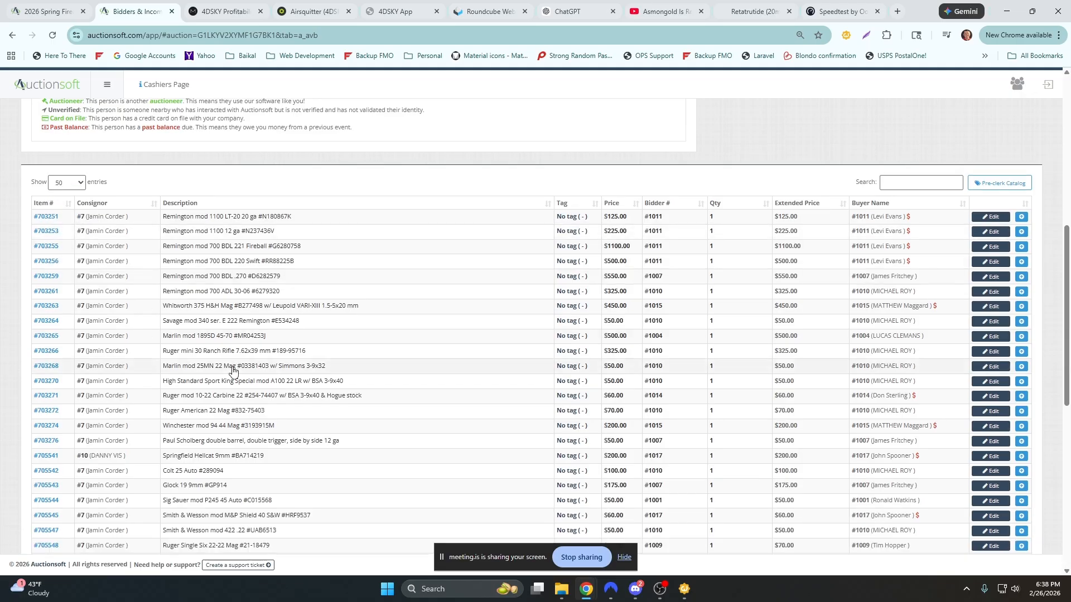
scroll(237, 369, "down", 8)
scroll(236, 369, "up", 13)
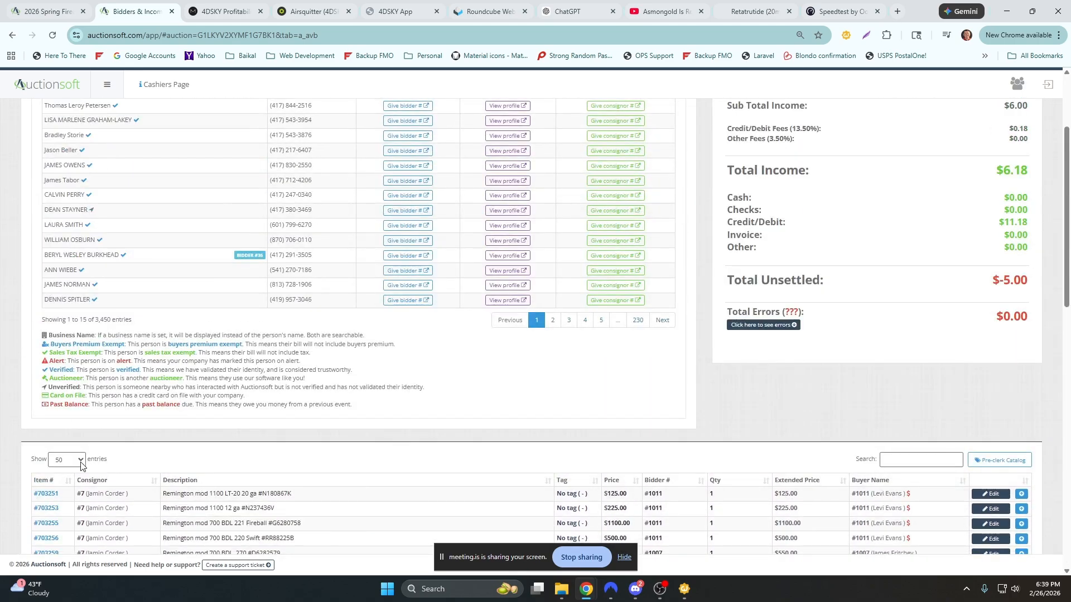
left_click(81, 463)
left_click(77, 474)
scroll(674, 378, "up", 3)
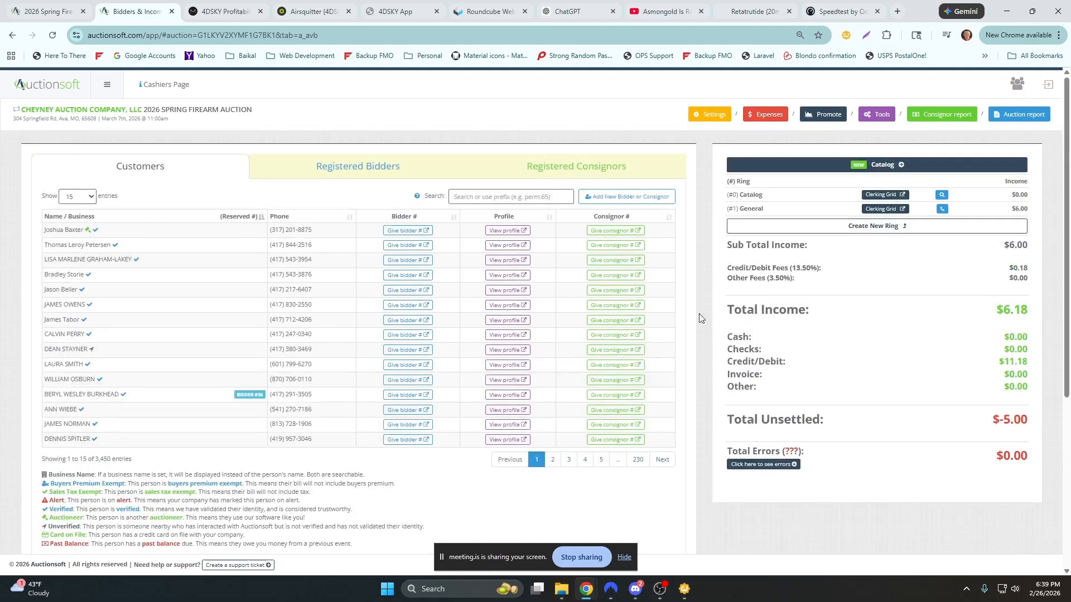
- Preview a text promotion to all users in the database, highlight its cost, and close the Promotion tool
left_click(822, 115)
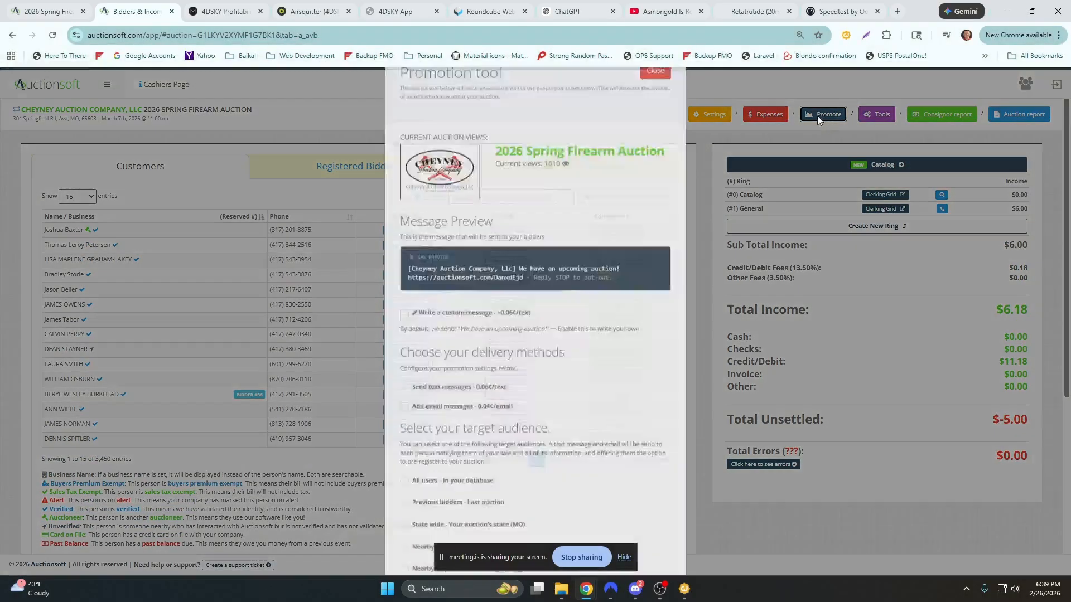
scroll(568, 288, "down", 2)
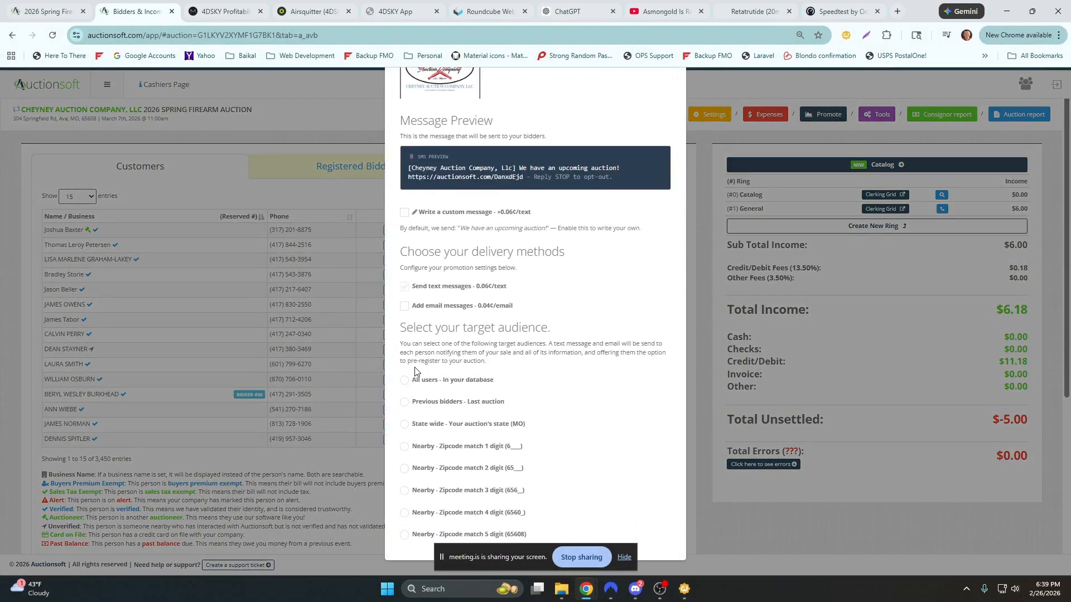
left_click(405, 379)
scroll(608, 345, "down", 4)
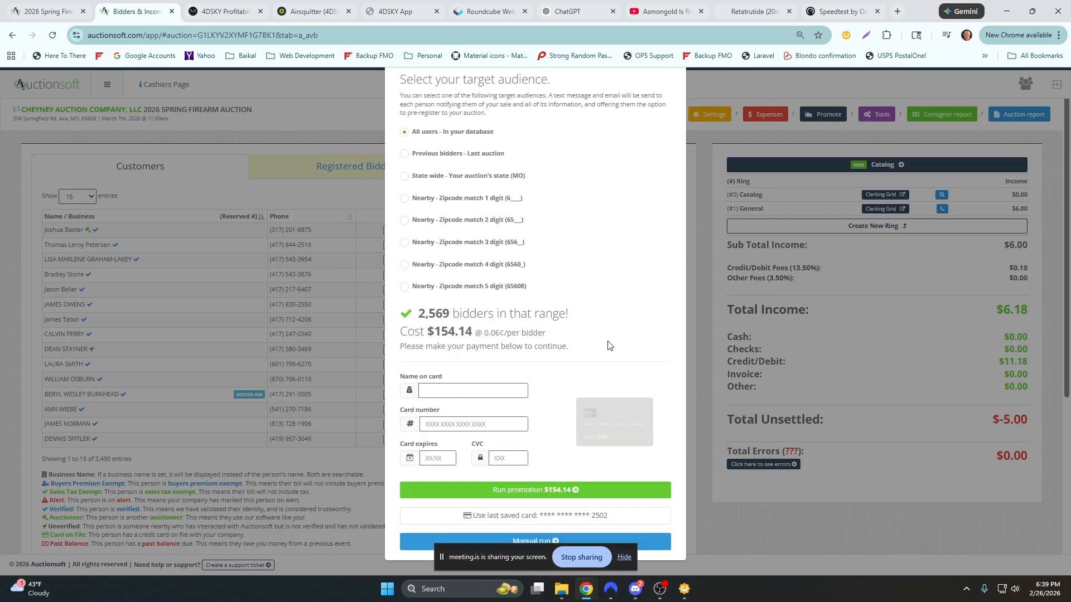
left_click_drag(474, 333, 436, 339)
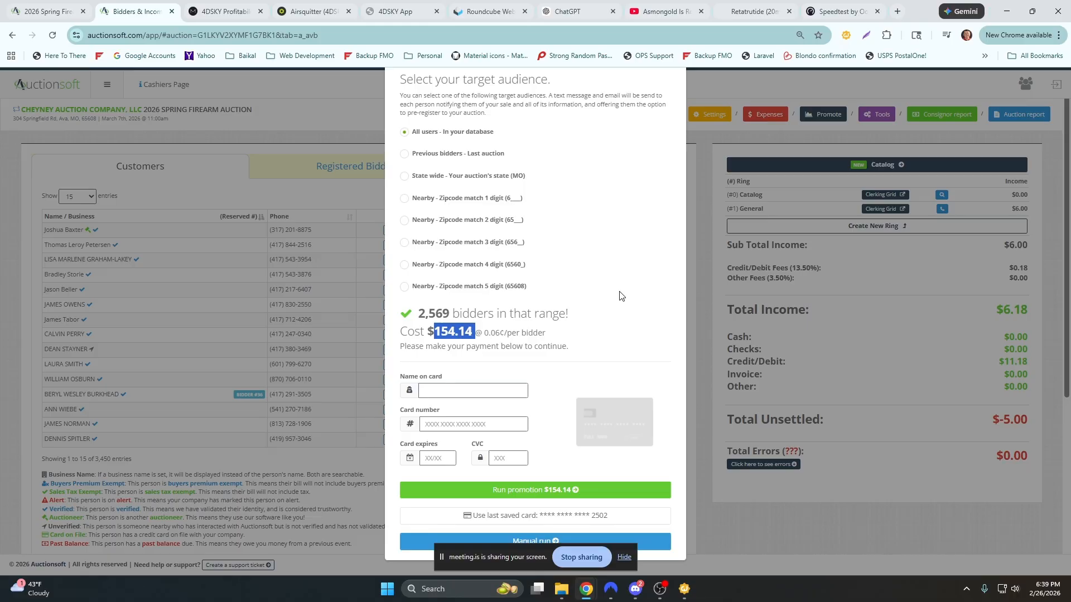
scroll(619, 293, "up", 10)
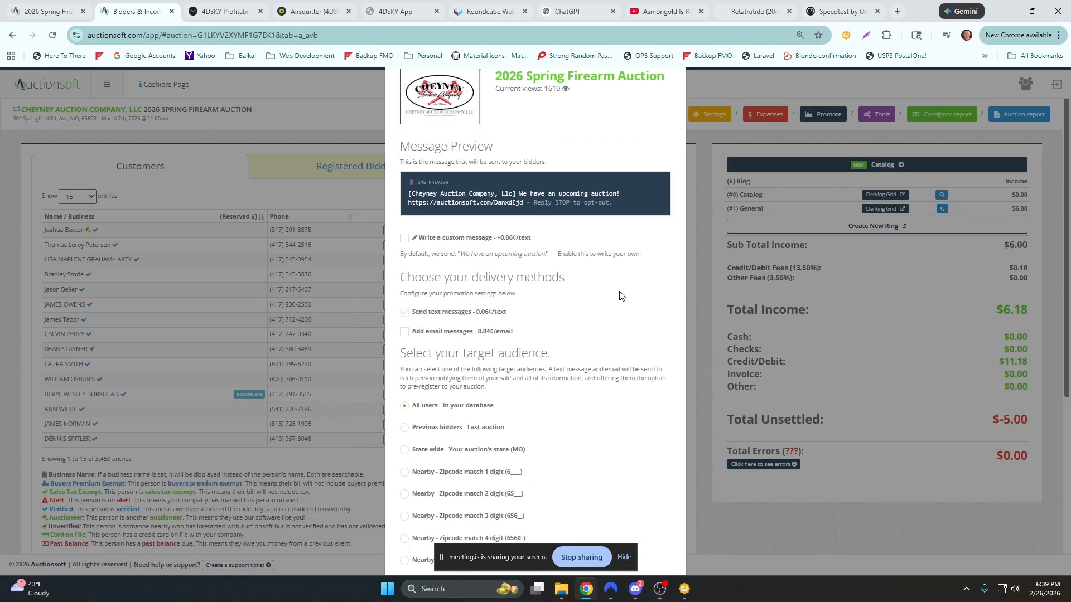
left_click(655, 143)
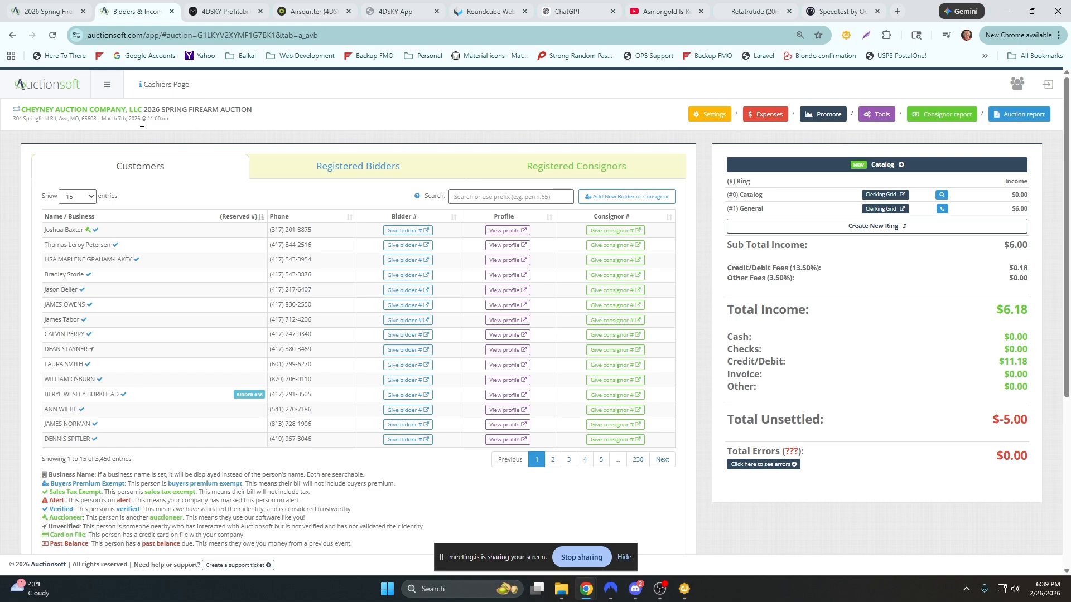
- Highlight the view count on the firearm auction's public page and examine the current bids across the catalog lots
left_click(50, 12)
left_click_drag(45, 197, 24, 193)
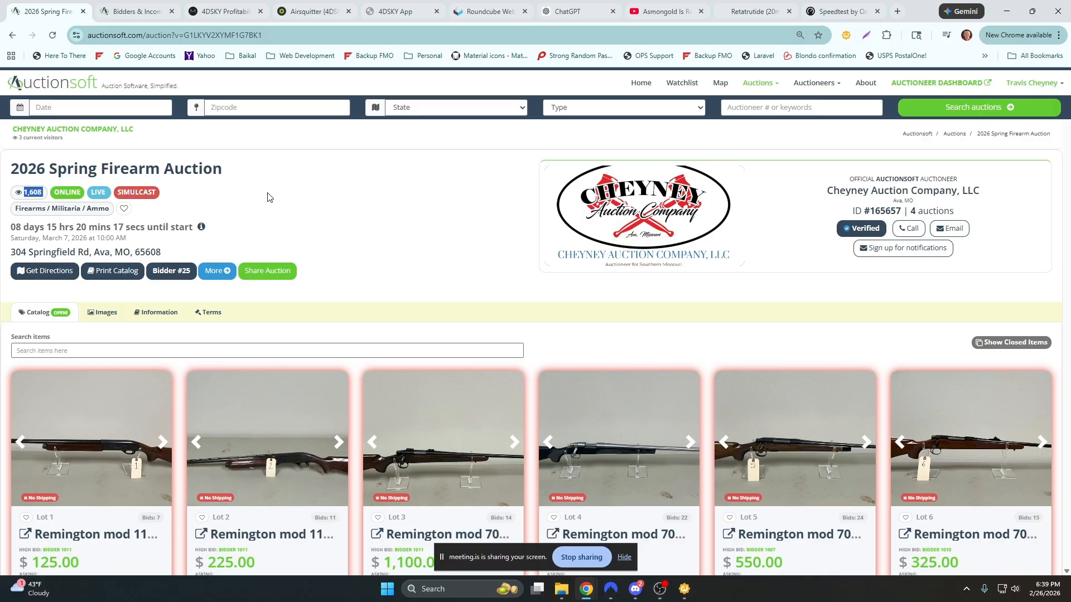
scroll(507, 282, "down", 5)
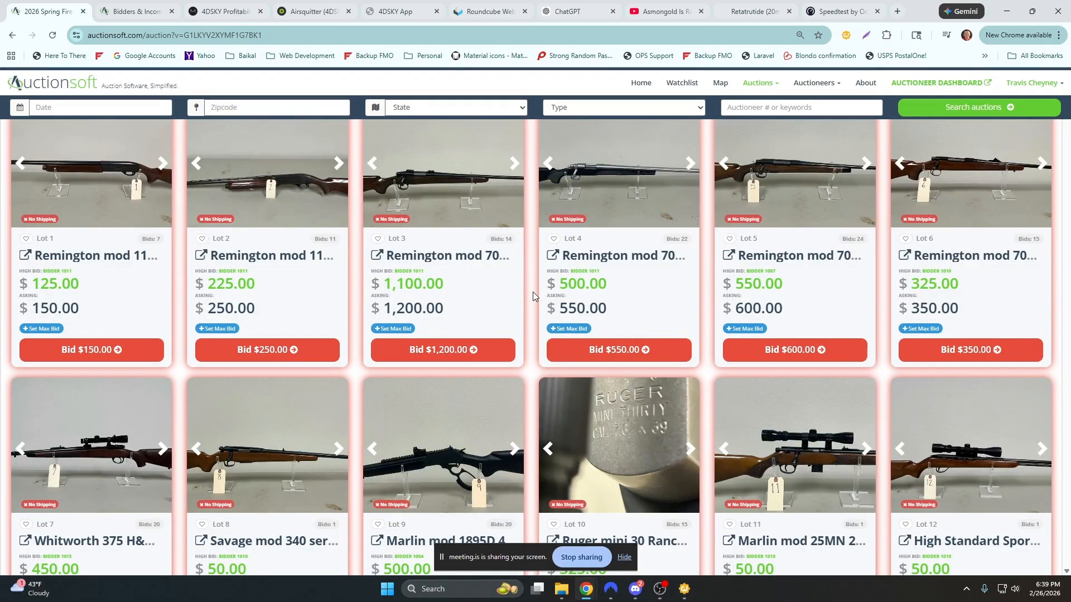
scroll(533, 293, "down", 5)
scroll(533, 293, "down", 2)
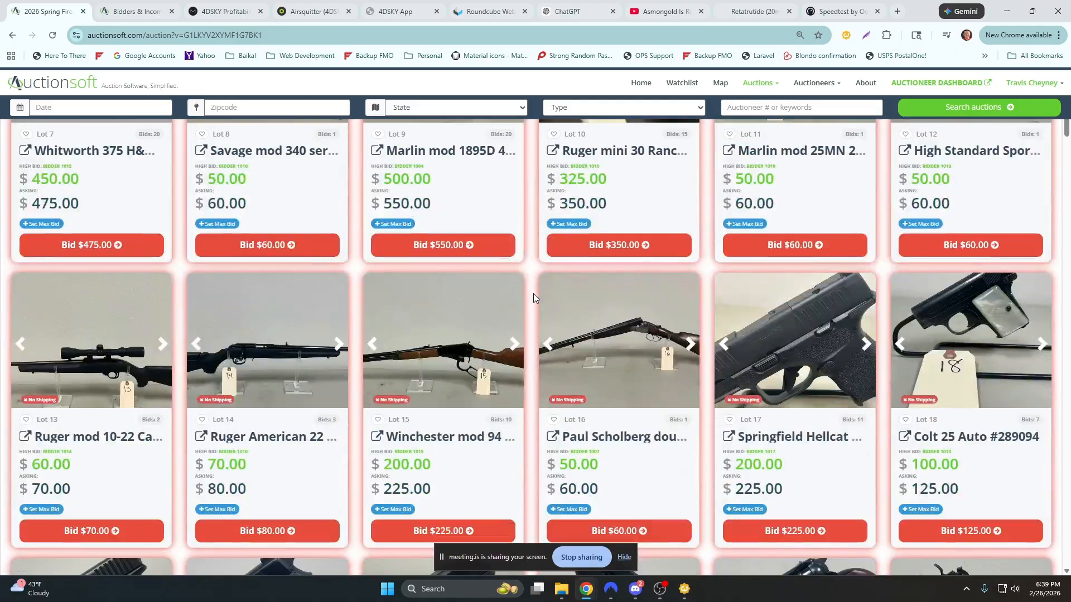
scroll(533, 293, "down", 3)
scroll(533, 294, "down", 7)
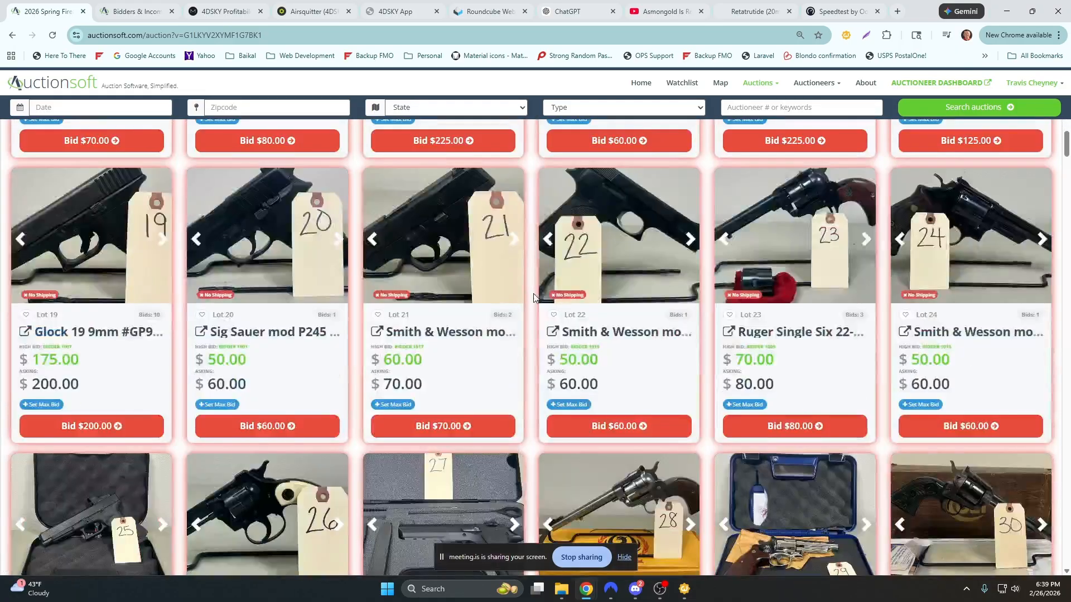
scroll(533, 294, "up", 10)
scroll(533, 293, "up", 4)
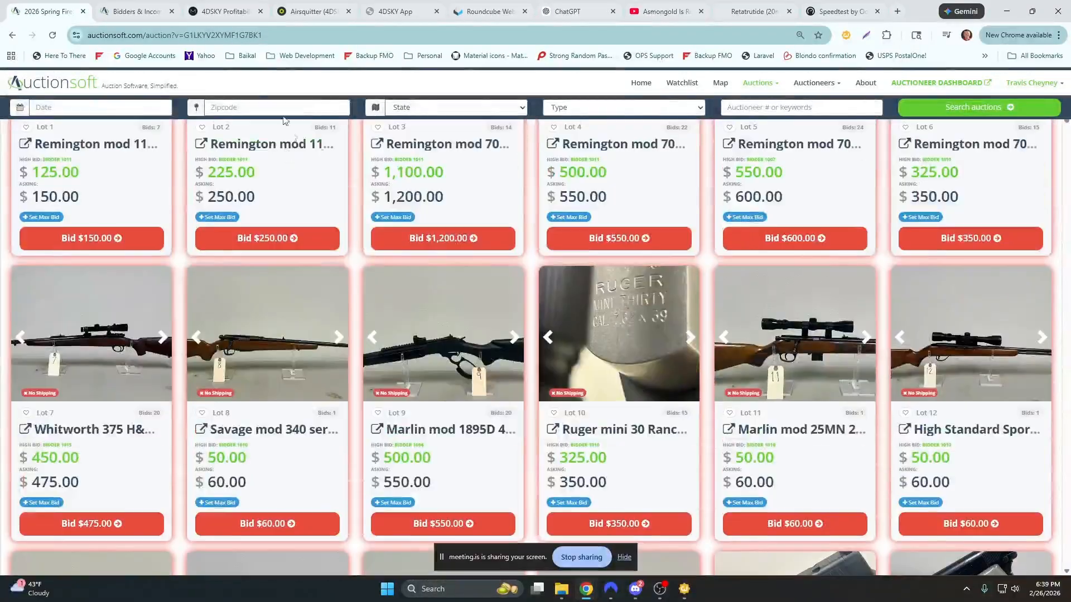
- Compare promotion costs for the 5-digit zipcode match, the 3-digit zipcode match and all users in the database
left_click(132, 12)
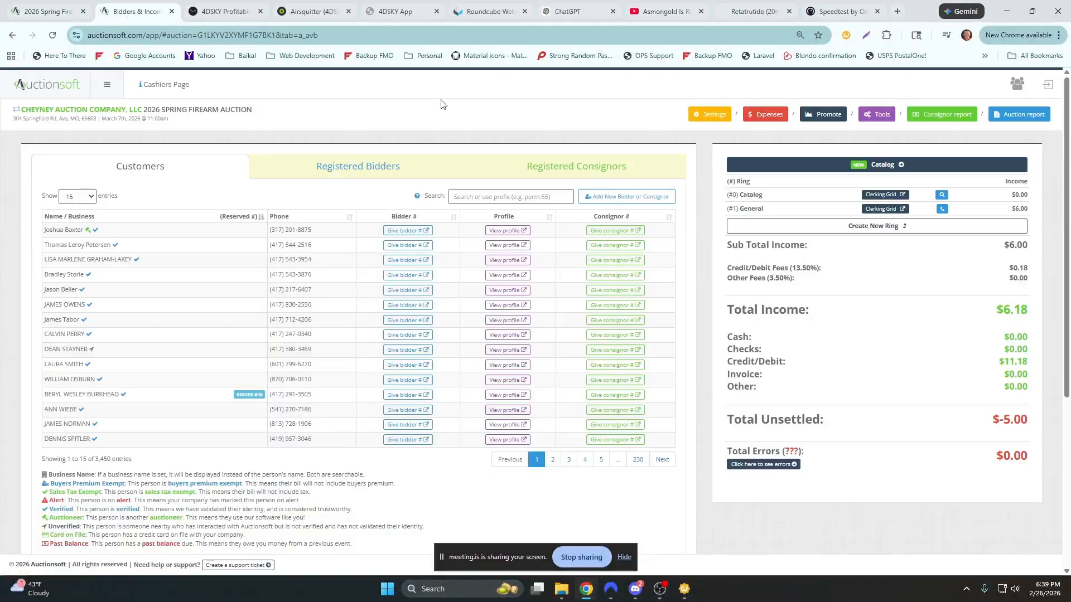
left_click(827, 115)
scroll(424, 234, "down", 4)
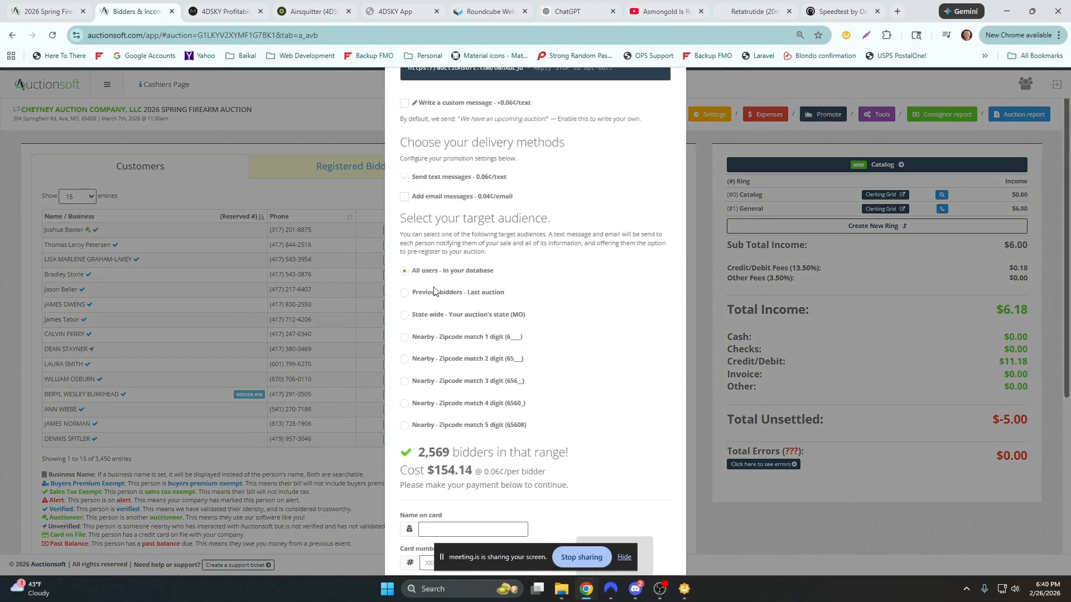
left_click(403, 271)
left_click_drag(505, 426, 527, 432)
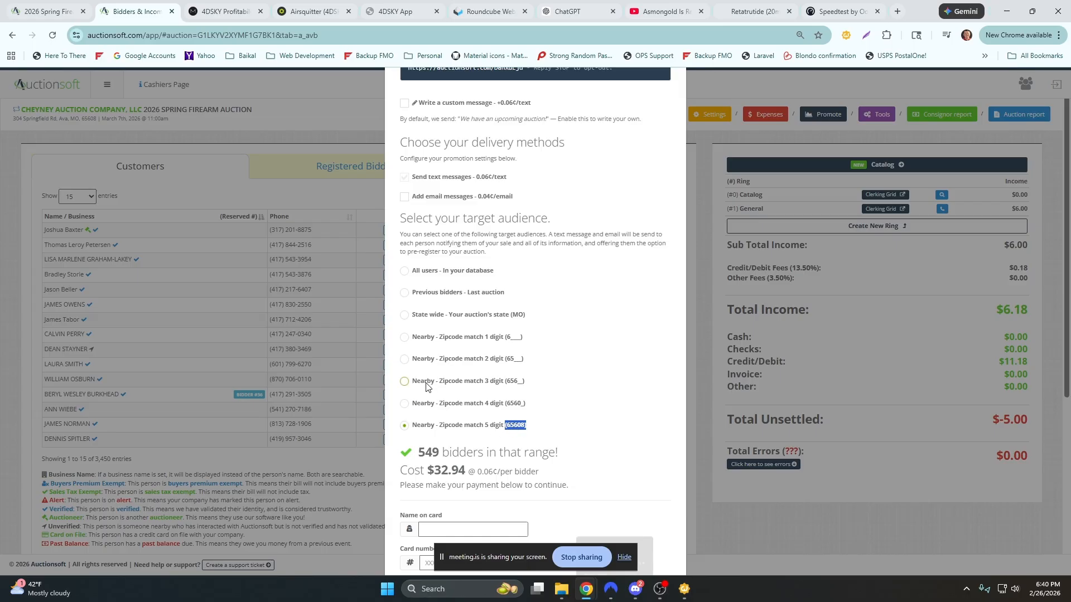
left_click(405, 383)
left_click(405, 274)
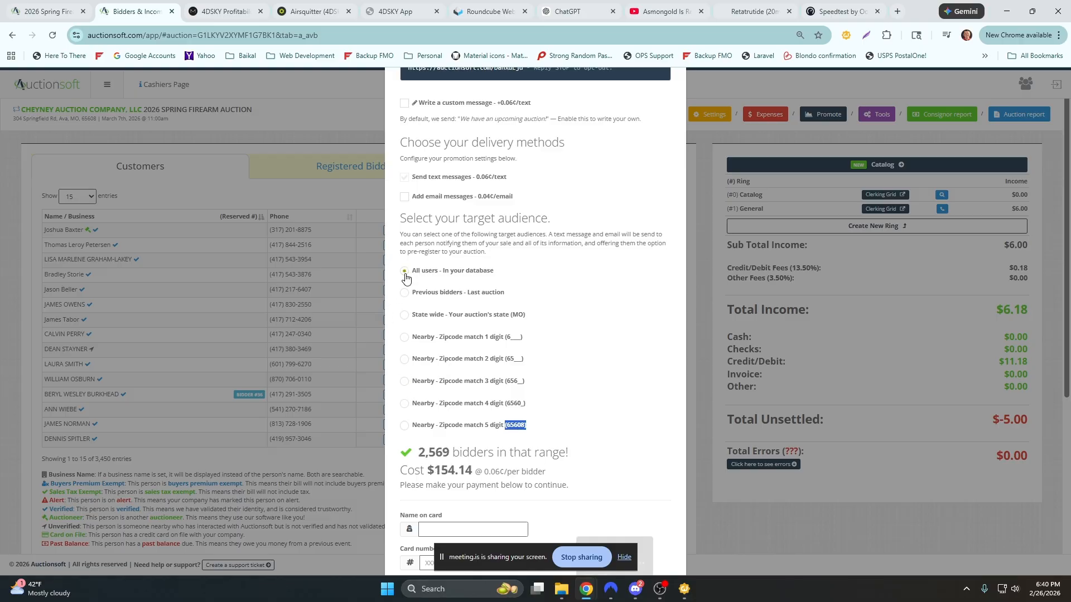
- Compare promotion costs for last auction's previous bidders, state-wide and all database users, highlight the all-users cost, and close the Promotion tool
left_click(404, 293)
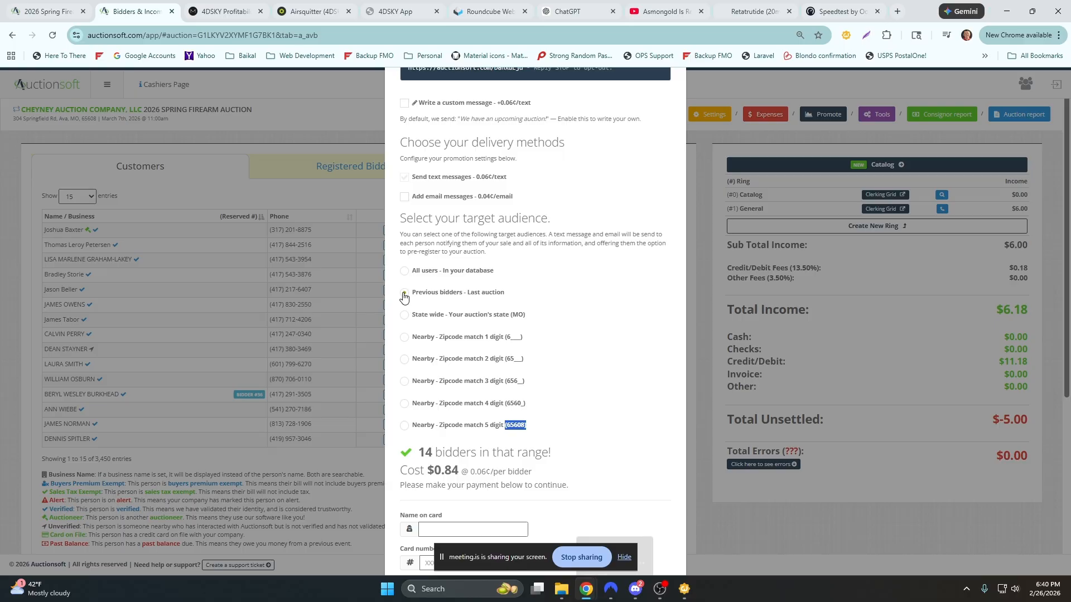
left_click(405, 315)
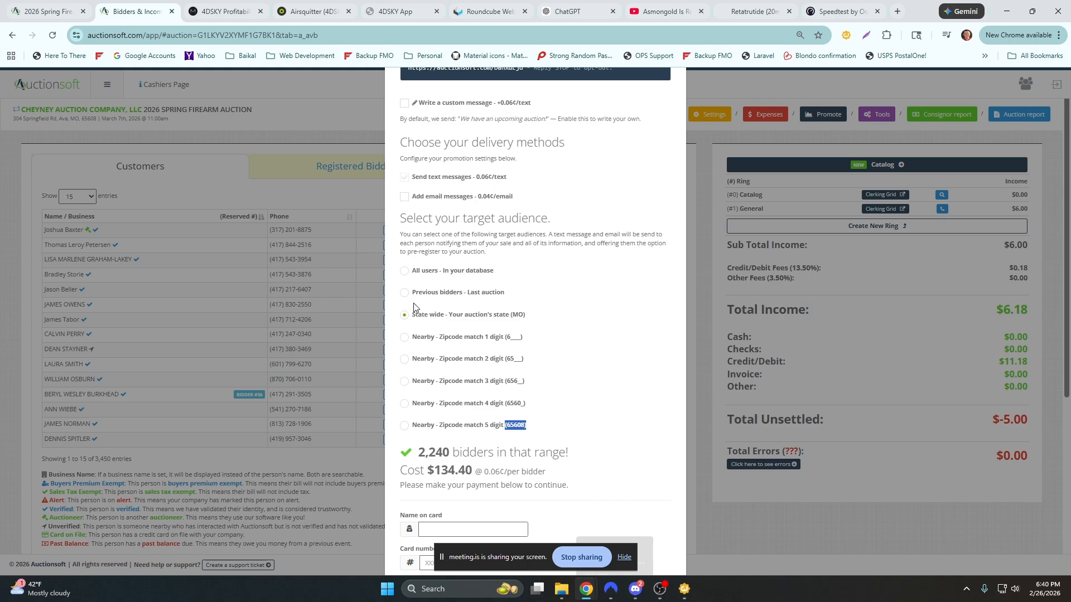
left_click(405, 273)
scroll(483, 320, "down", 2)
left_click_drag(477, 335, 407, 333)
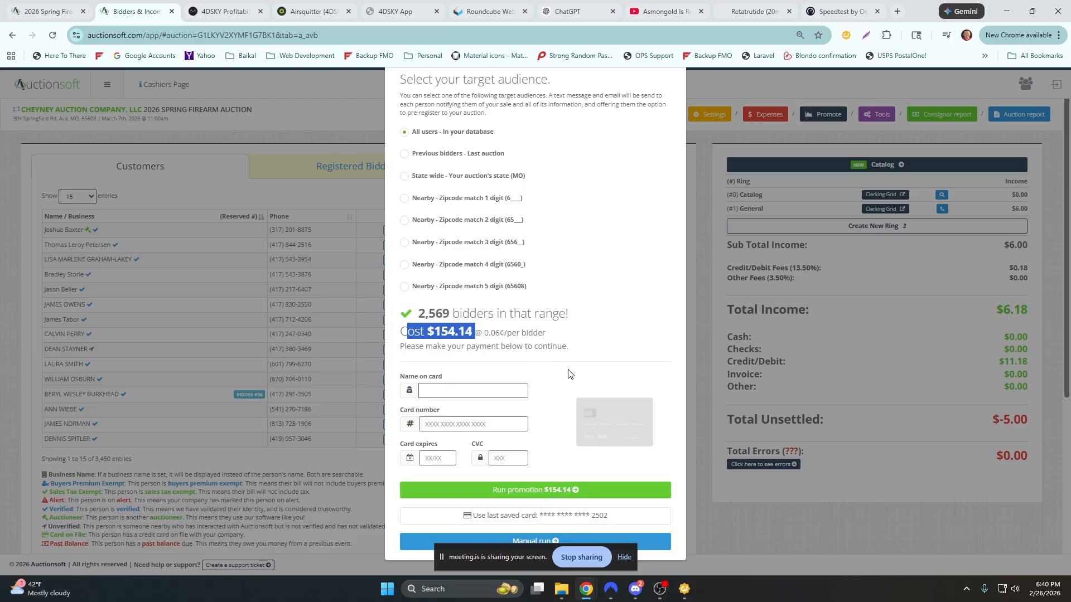
scroll(566, 368, "up", 6)
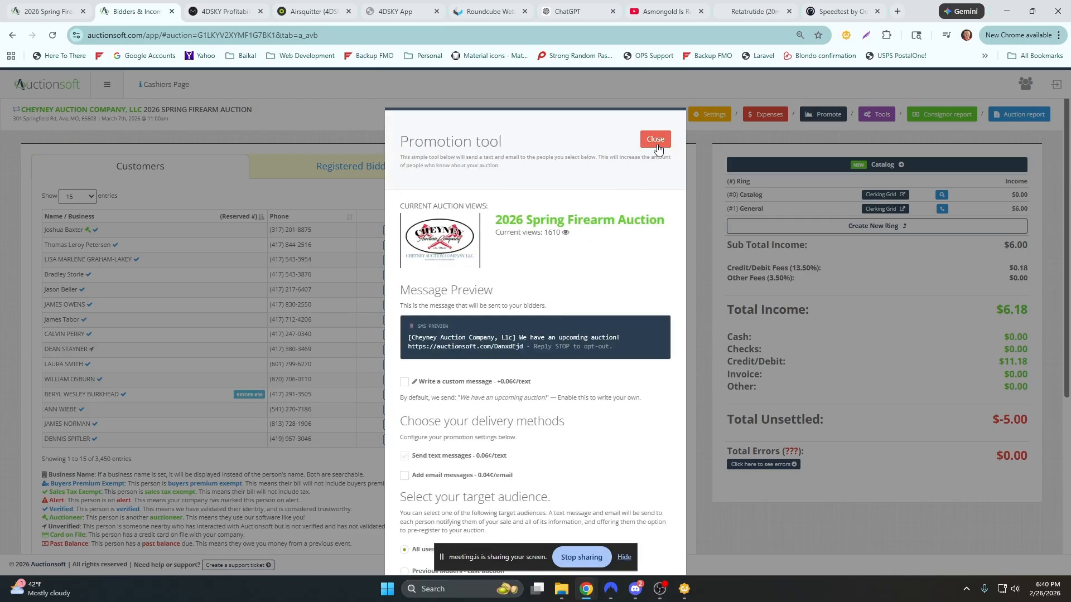
left_click(656, 140)
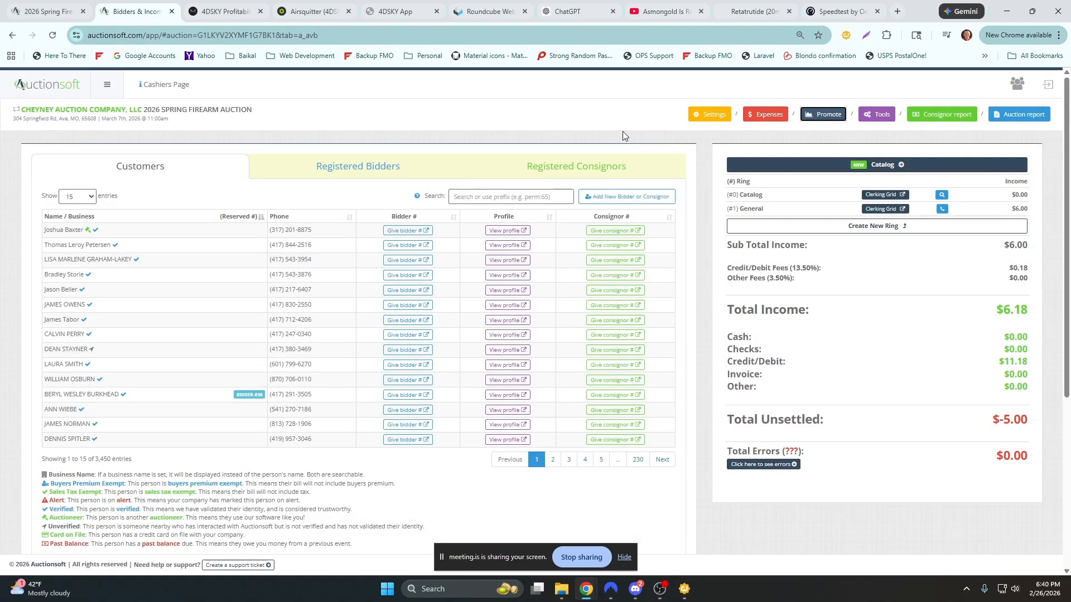
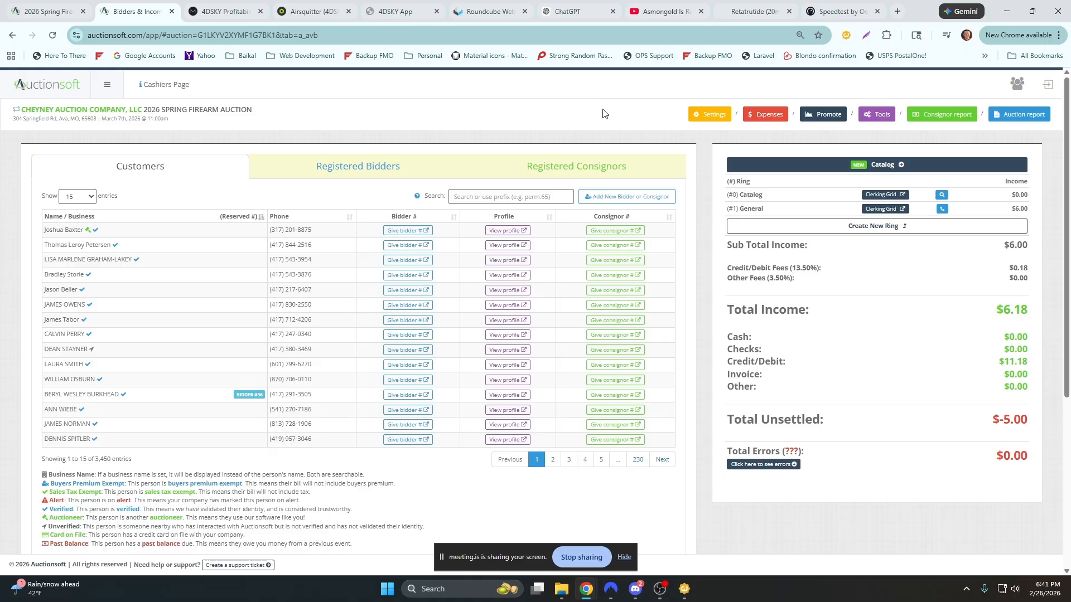
- View the notification options in the company's rates and settings, including automated SMS messages and new online bidder alerts
left_click(107, 84)
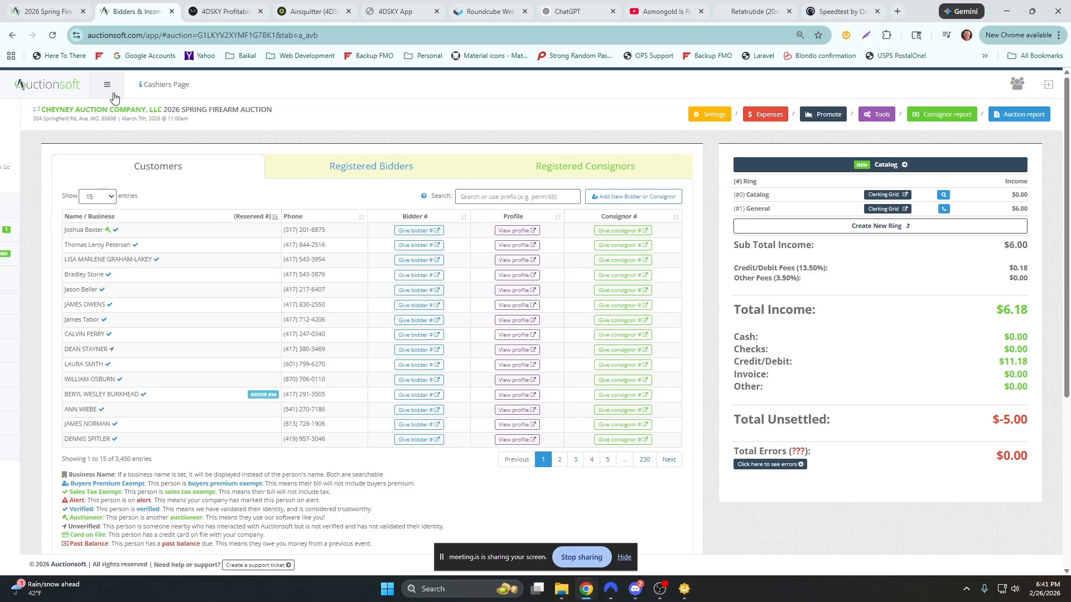
left_click(64, 350)
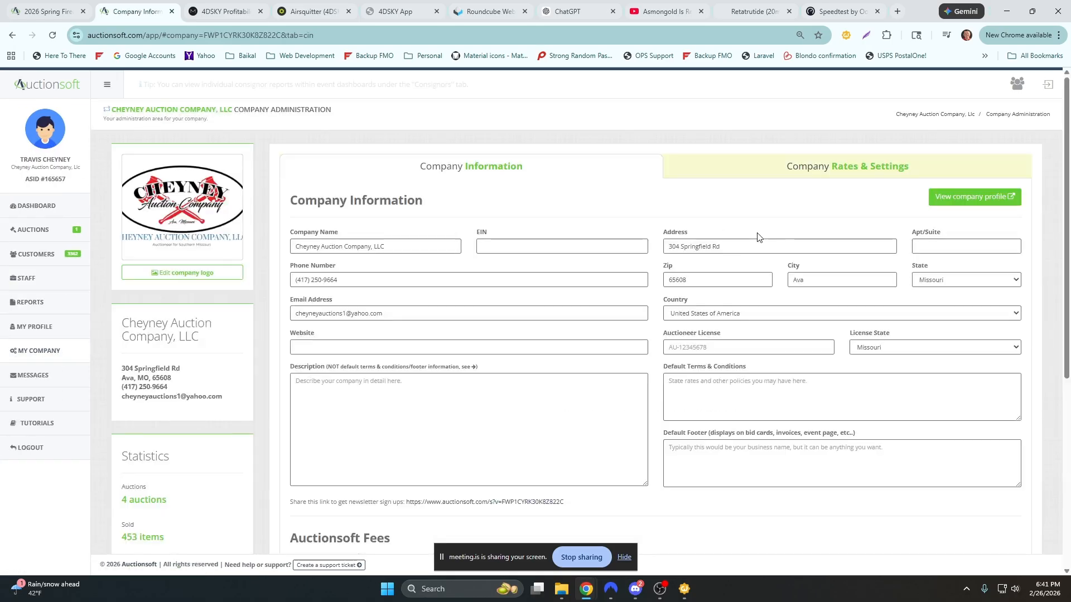
left_click(856, 170)
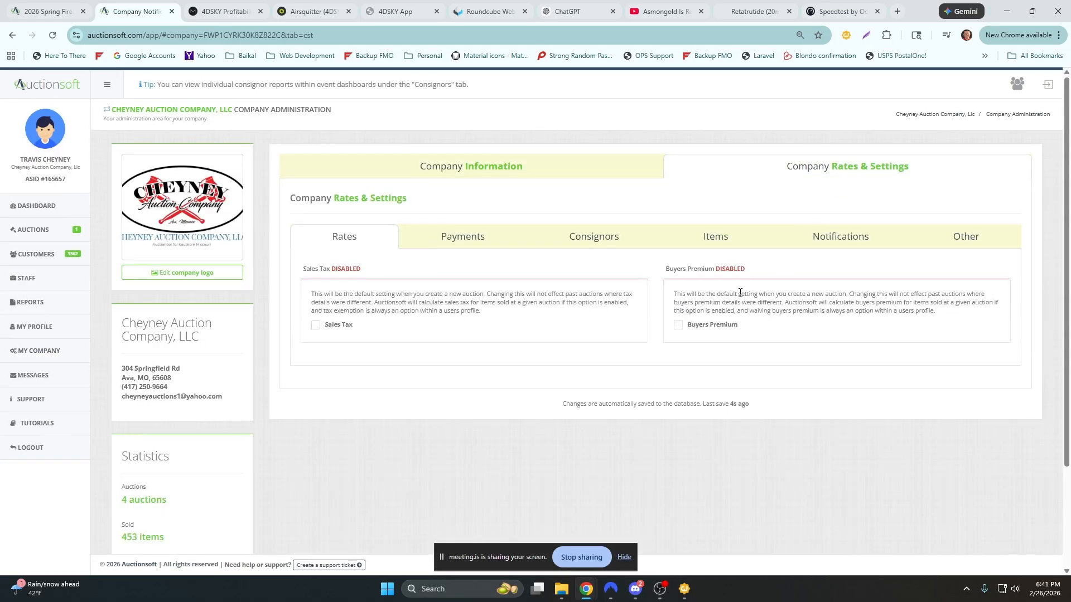
left_click(826, 244)
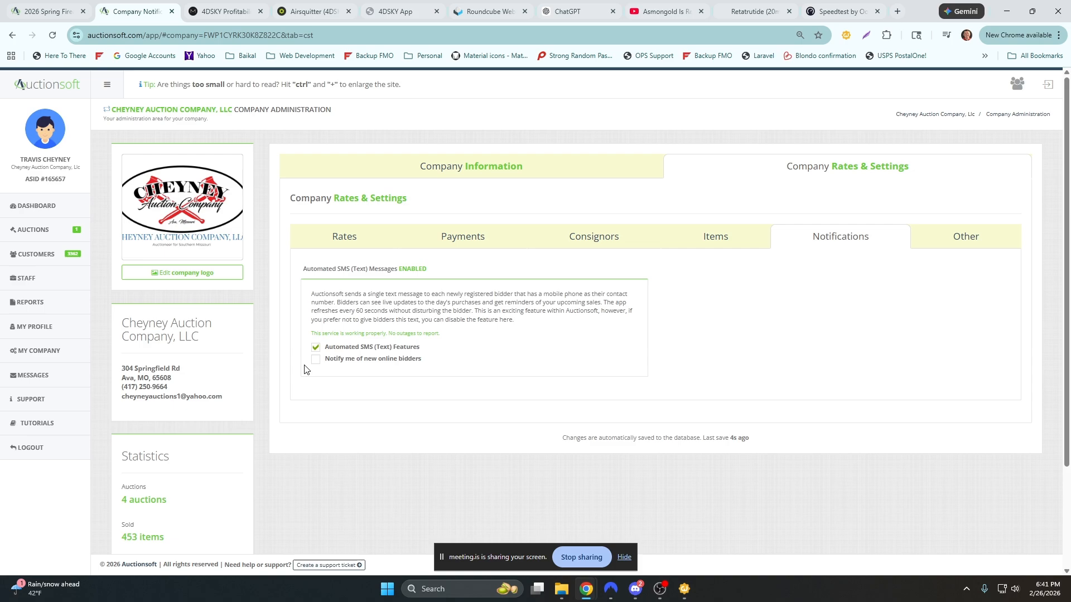
- Open the settings of the 2026 Spring Firearm Auction and check its scheduled date and time
left_click(33, 229)
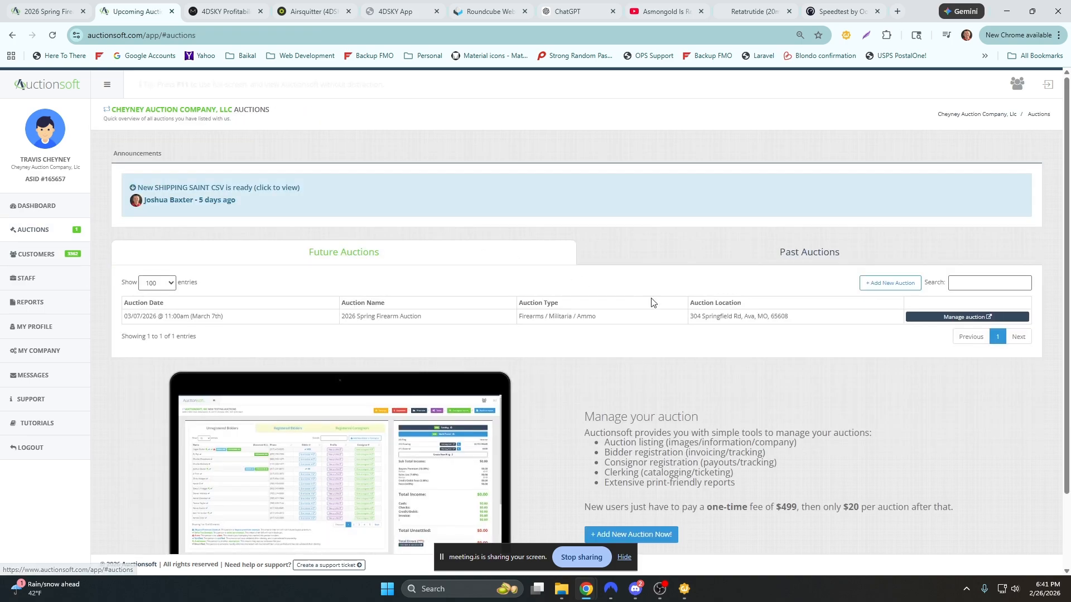
left_click(958, 316)
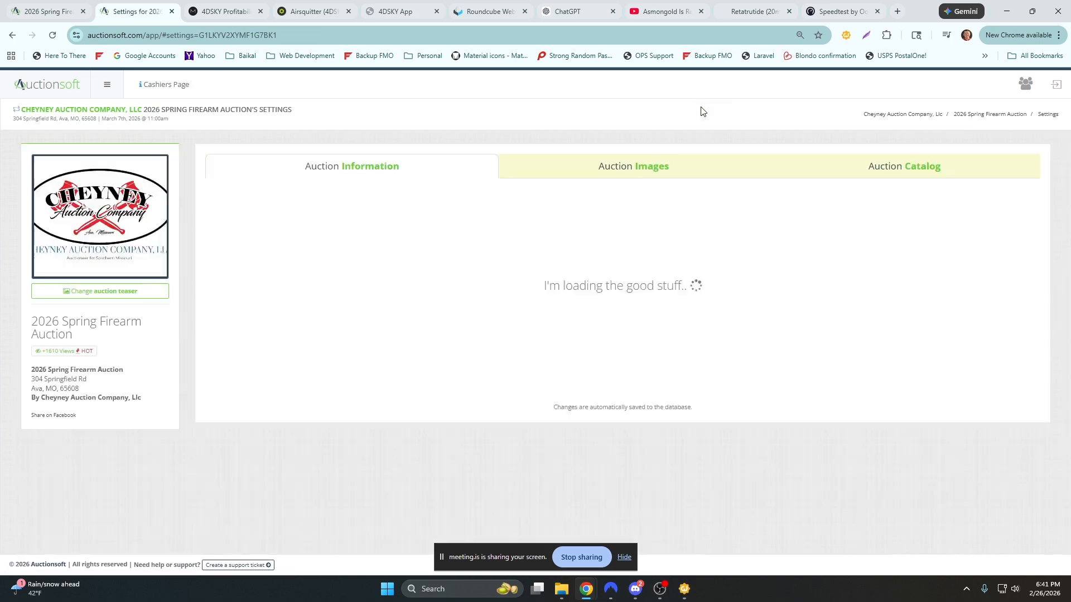
scroll(613, 206, "down", 15)
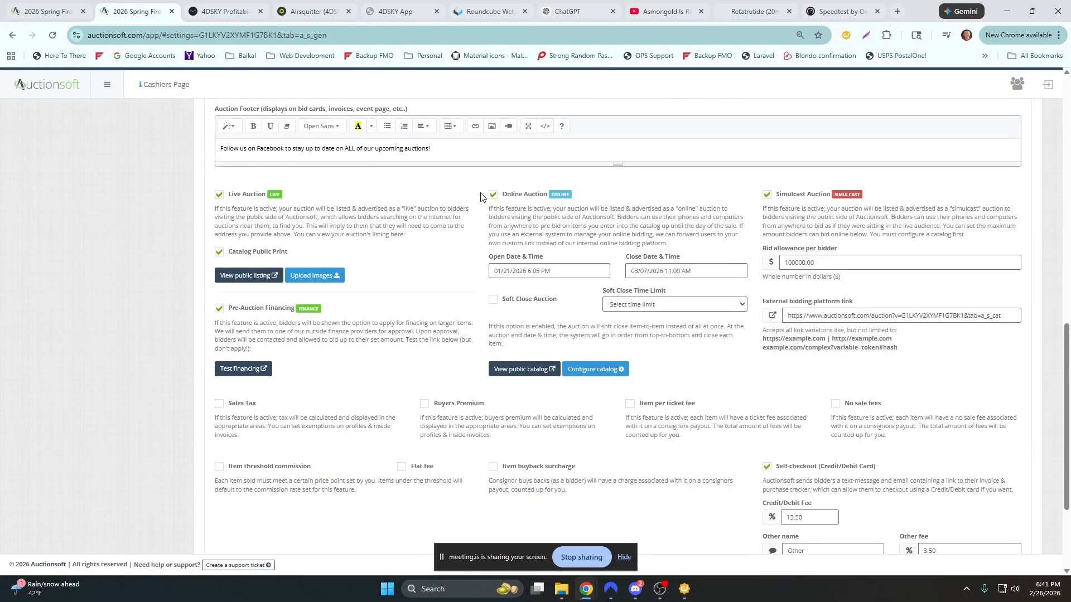
scroll(348, 235, "up", 10)
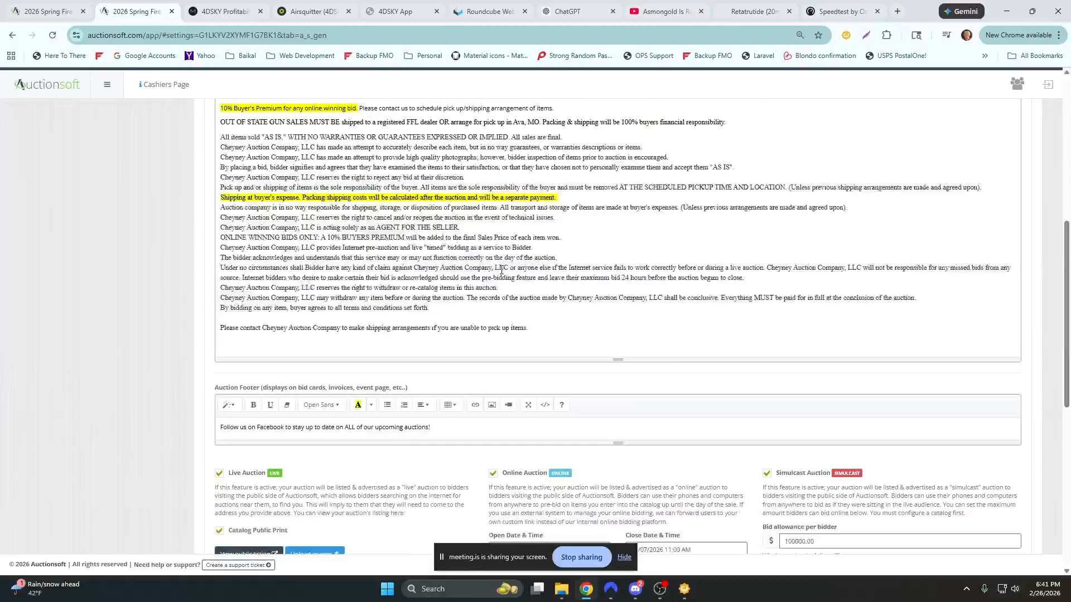
scroll(348, 235, "up", 3)
left_click(251, 276)
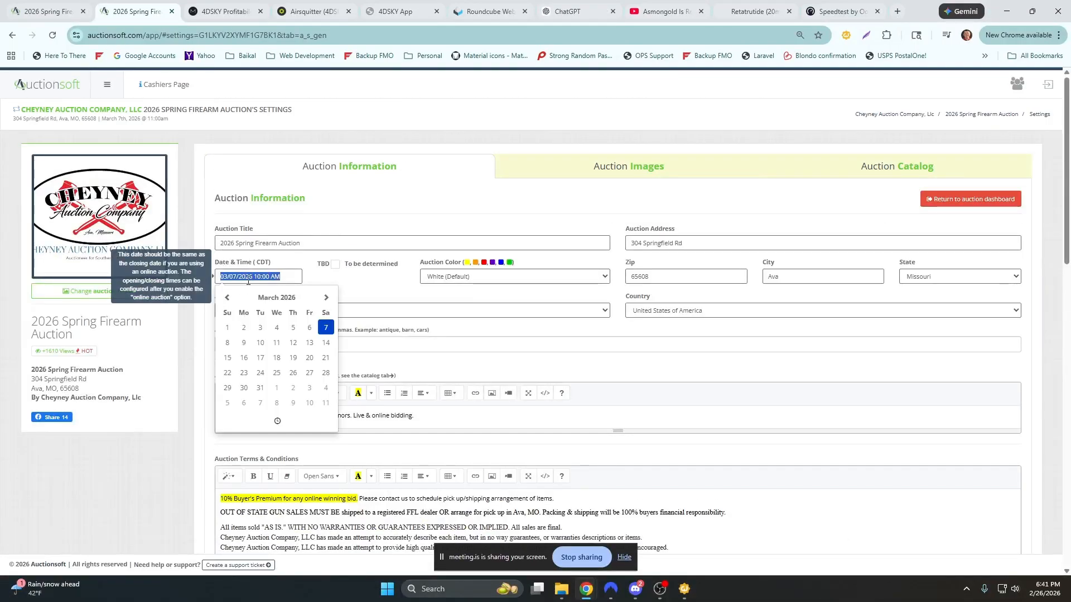
left_click(194, 452)
- Set the online auction's close date and time to 03/07/2026 10:00 AM
scroll(194, 453, "down", 10)
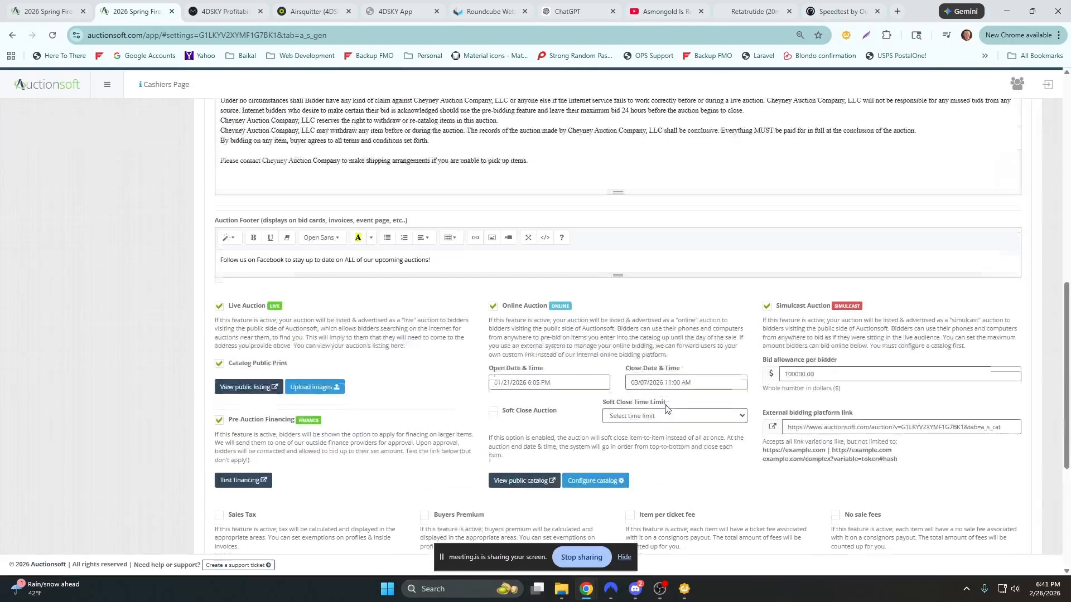
left_click(698, 384)
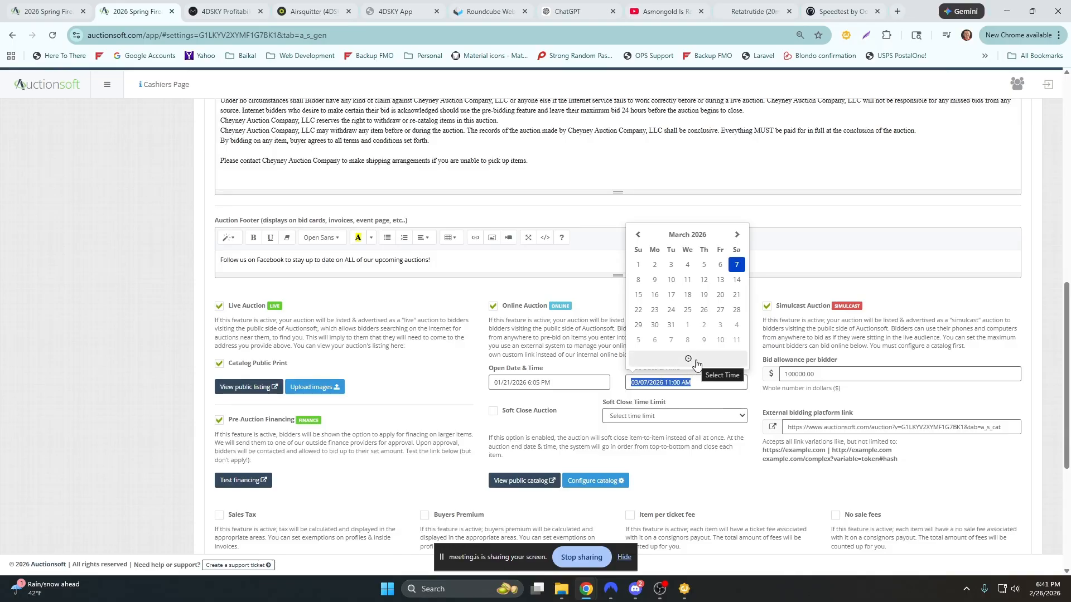
left_click(695, 363)
left_click(645, 318)
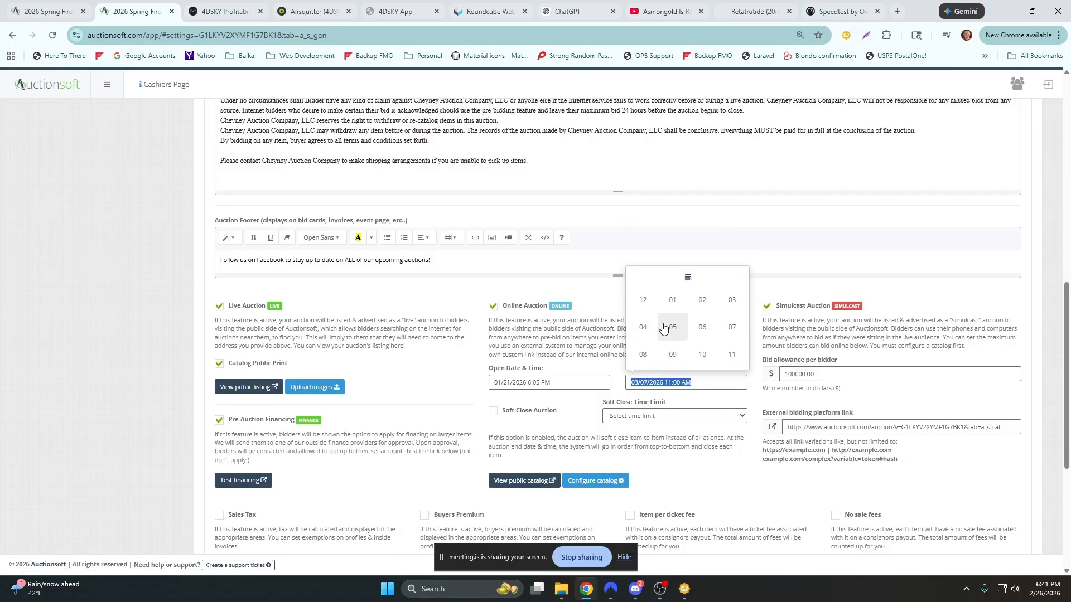
left_click(703, 349)
left_click(755, 383)
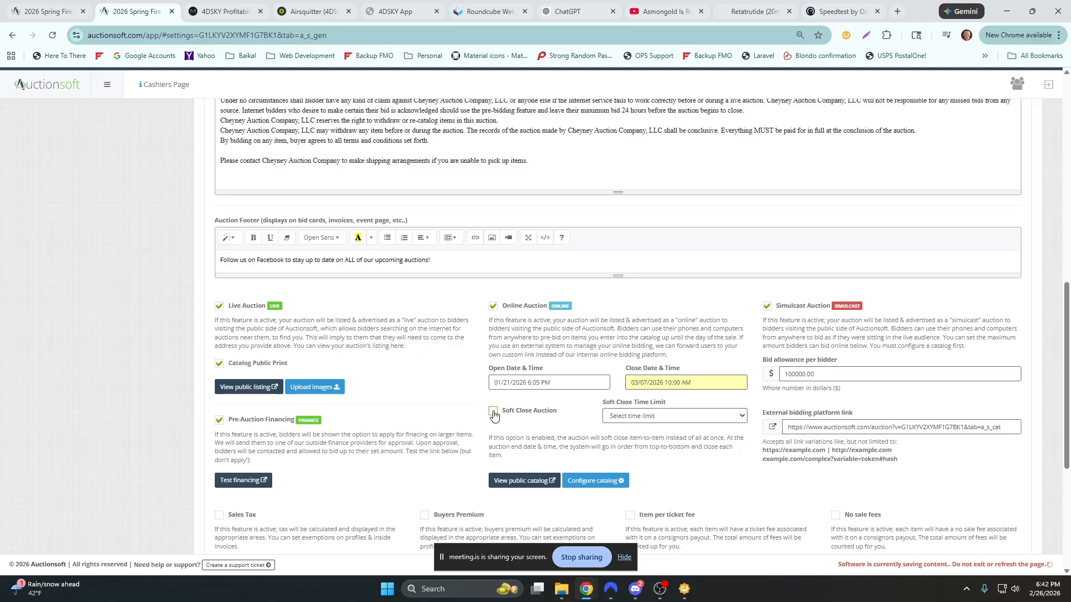
- Highlight the online auction's open date and time and review the remaining live, online and simulcast settings
left_click(555, 384)
left_click_drag(553, 383, 477, 385)
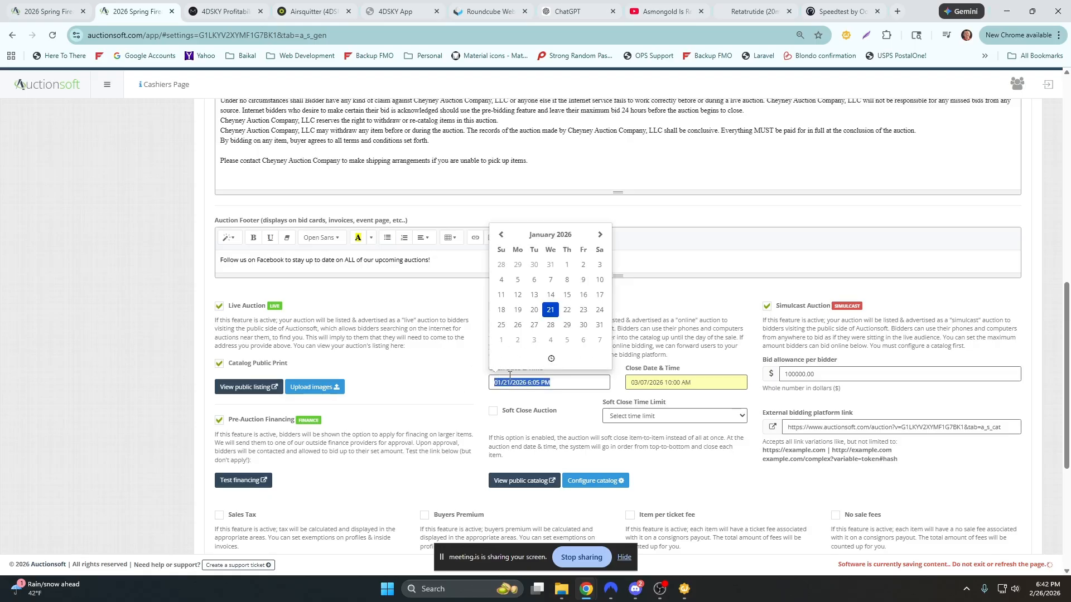
left_click(481, 388)
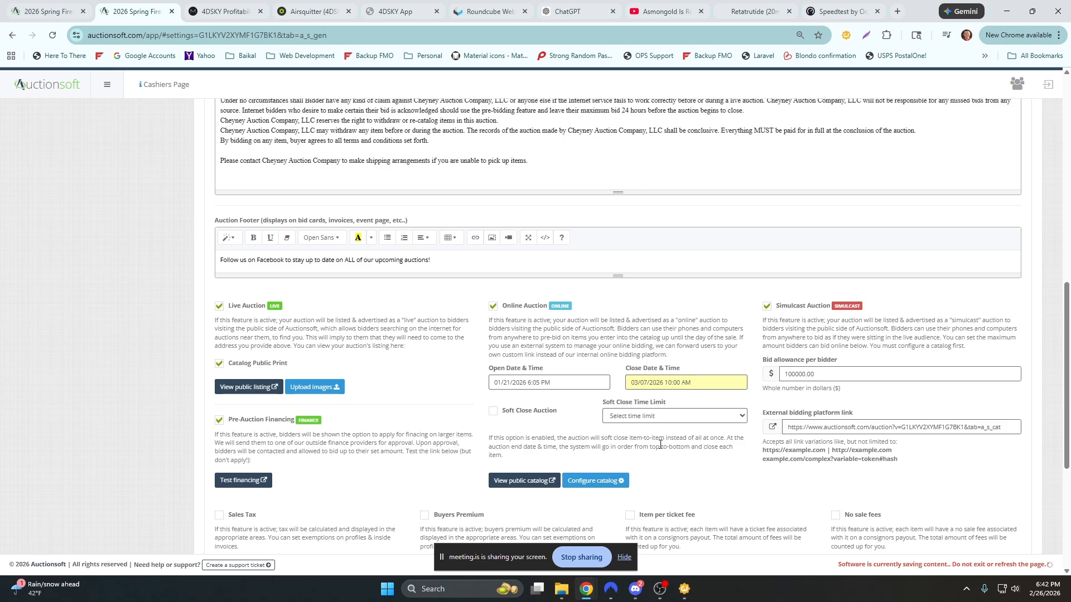
scroll(660, 444, "up", 2)
scroll(660, 446, "down", 5)
scroll(660, 449, "down", 2)
scroll(660, 449, "up", 4)
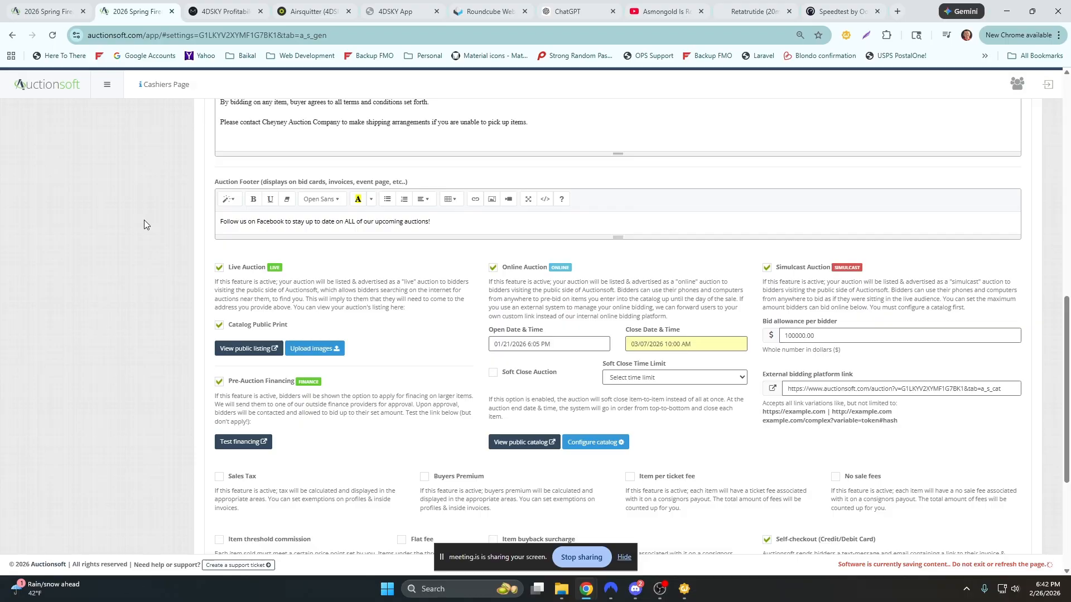
scroll(147, 220, "up", 7)
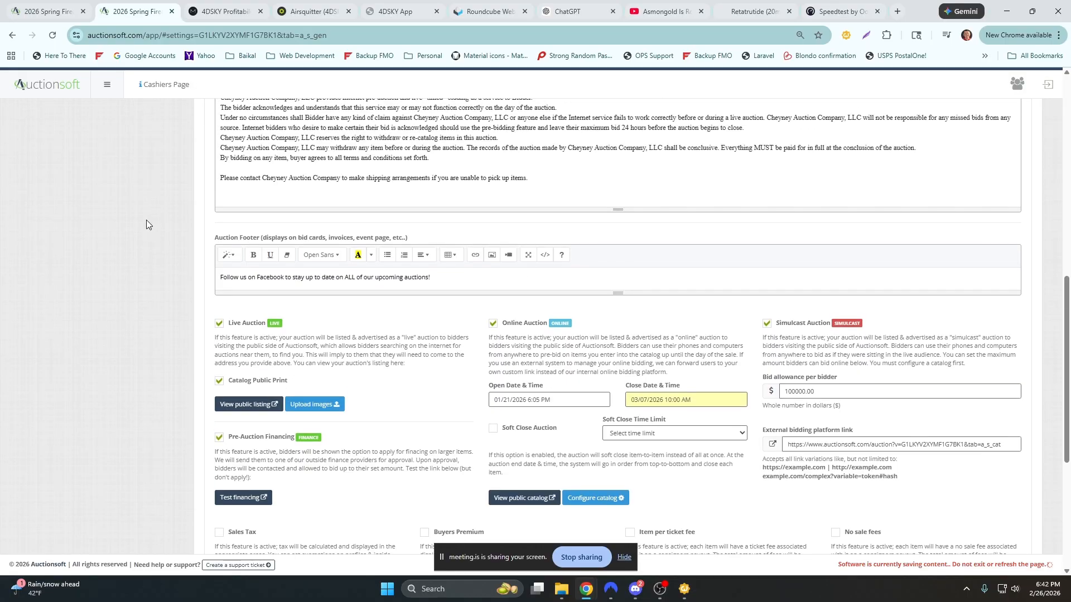
scroll(147, 224, "up", 2)
- Go to the public Auctionsoft home page and open the West Virginia Auctioneers Association Benefit Auction from the upcoming auctions
left_click(49, 11)
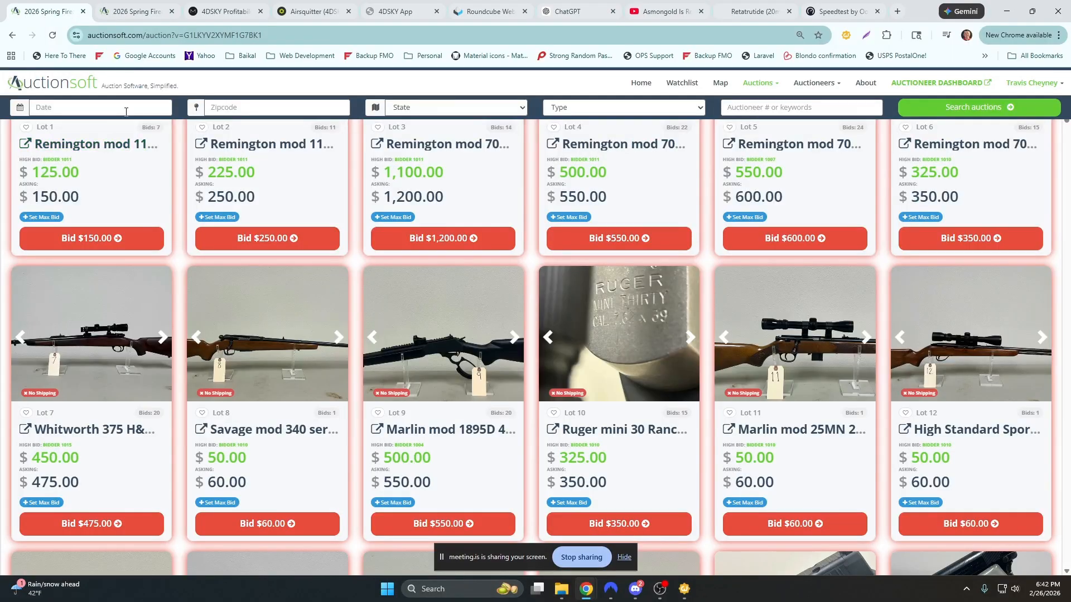
left_click(72, 86)
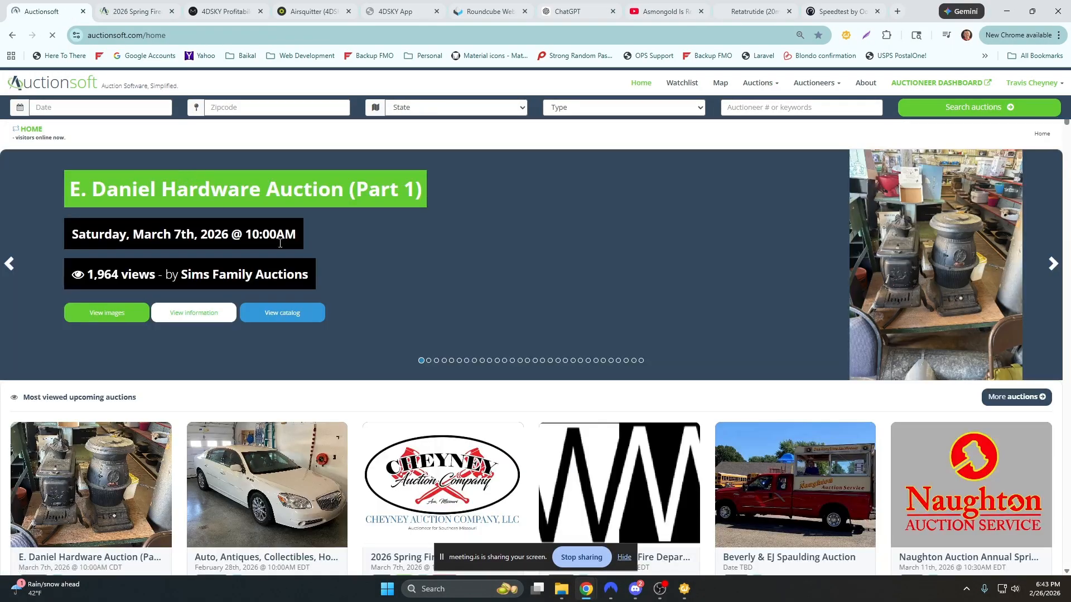
scroll(498, 329, "down", 4)
scroll(319, 300, "down", 4)
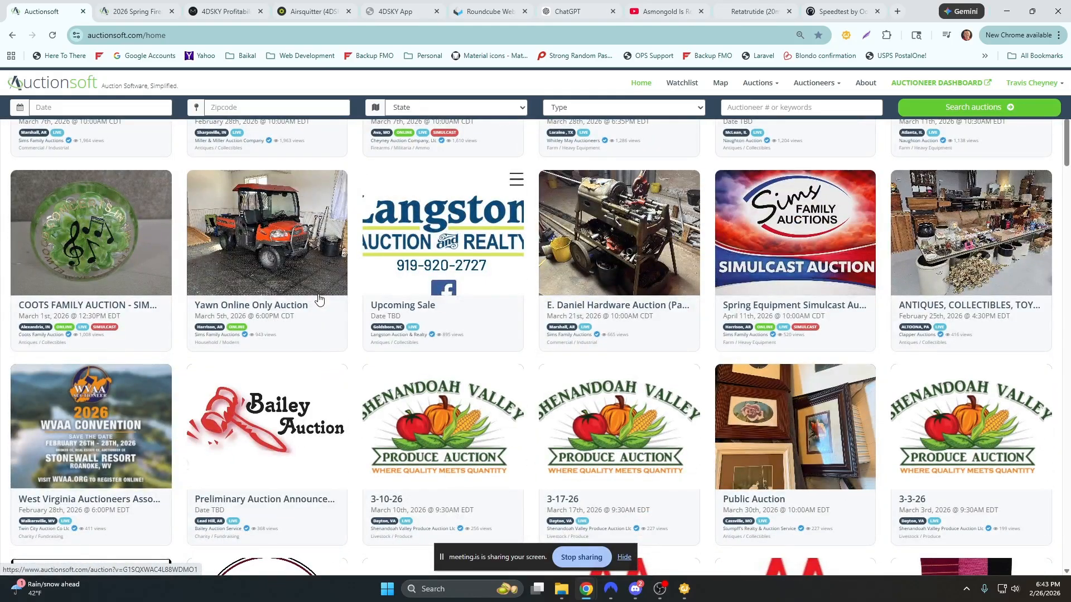
left_click(125, 447)
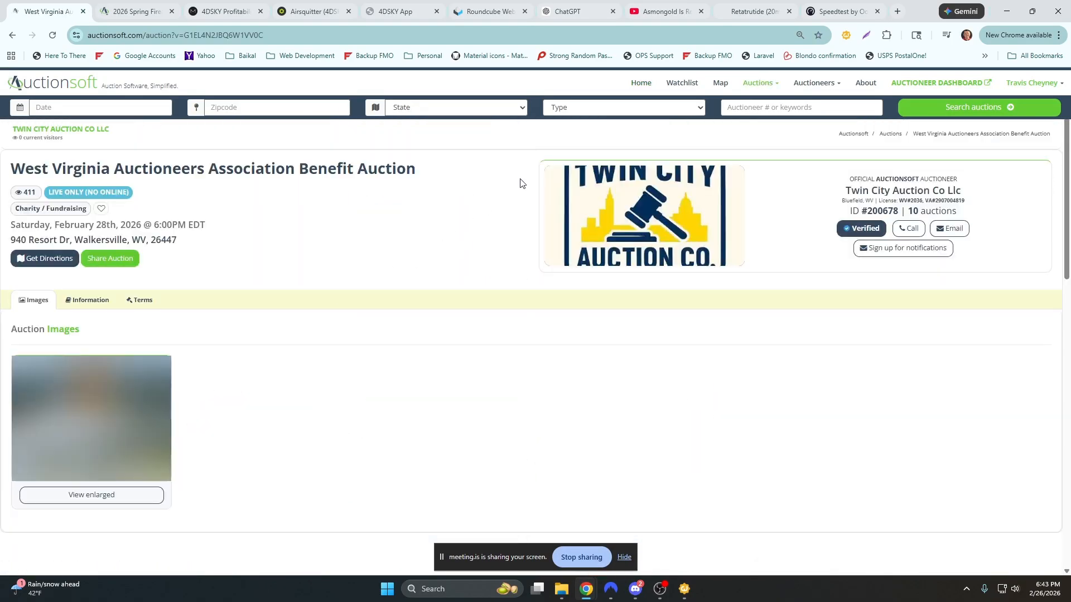
- Open Twin City Auction Co's auctioneer profile and, from its past auctions, the Estate Style Auction of February 21st, 2026
left_click(645, 240)
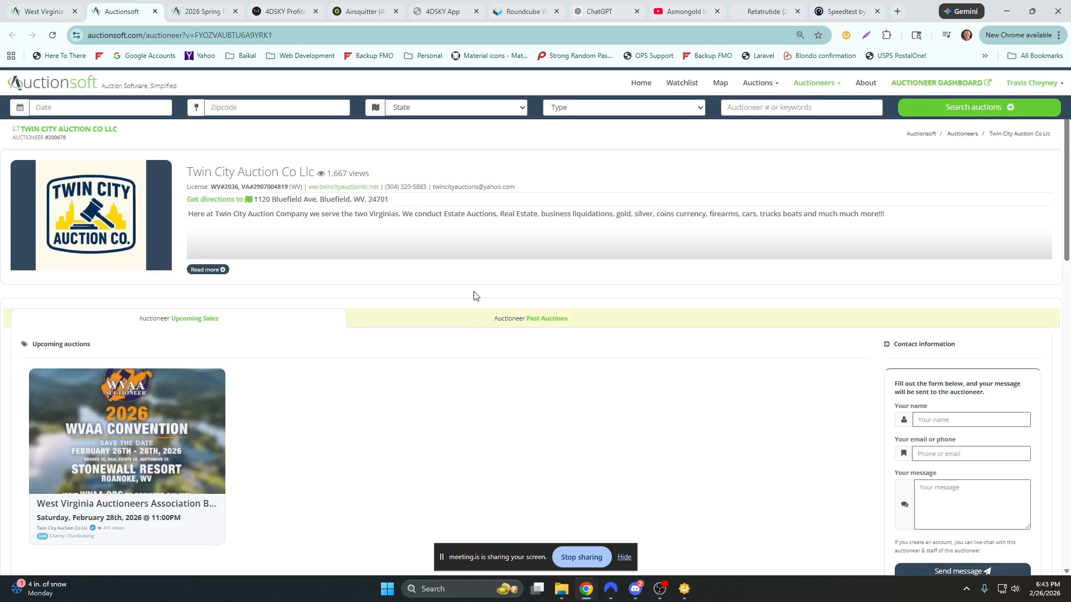
left_click(524, 319)
scroll(464, 339, "down", 4)
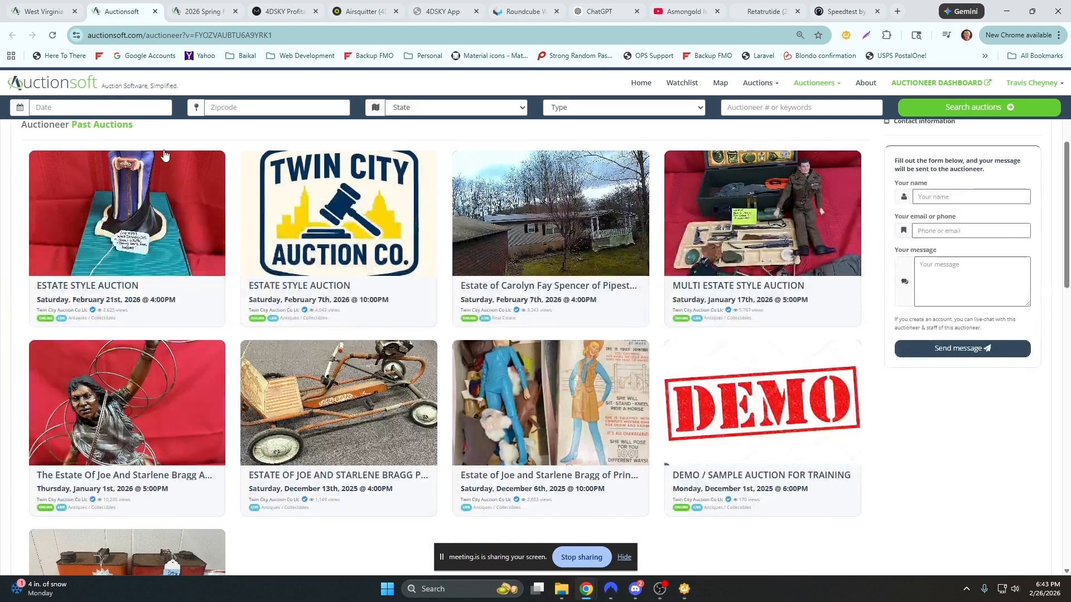
left_click(124, 263)
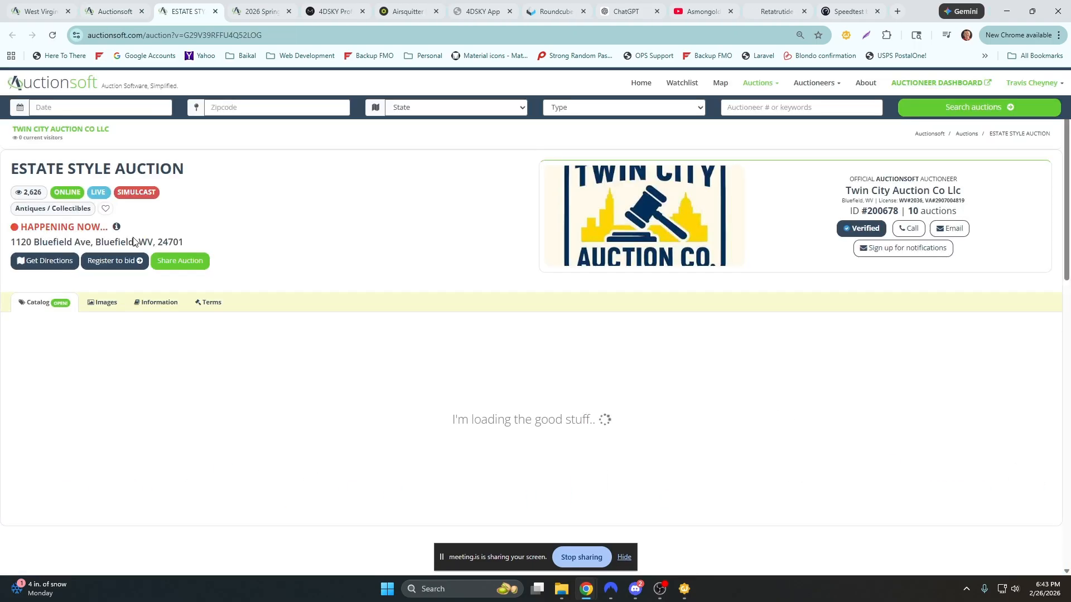
- Examine the closing prices and winning bidder numbers across the closed lots of the Estate Style Auction catalog
scroll(392, 299, "down", 4)
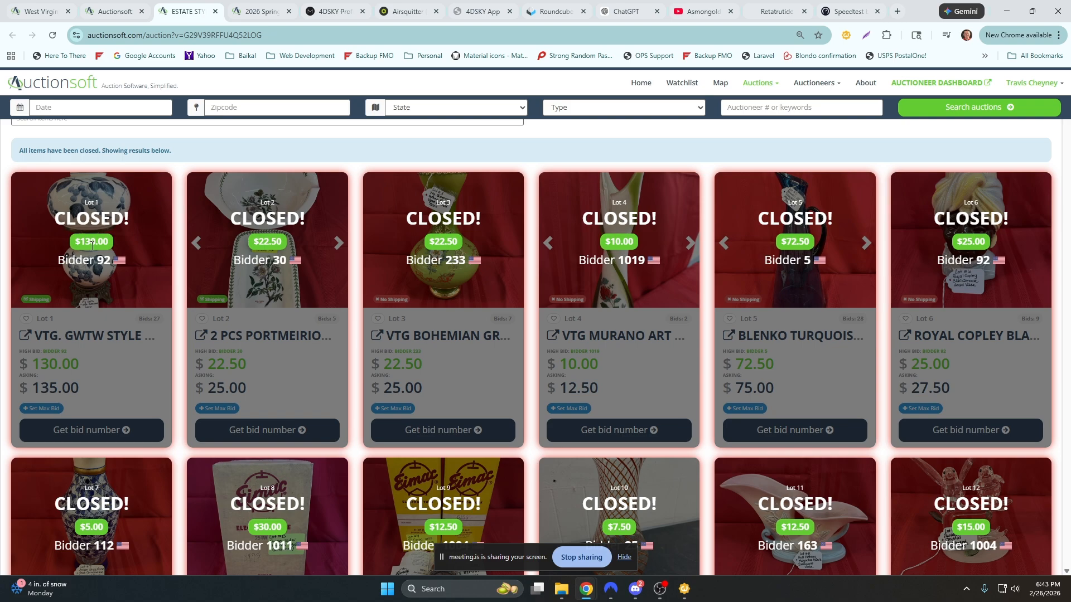
scroll(530, 334, "down", 8)
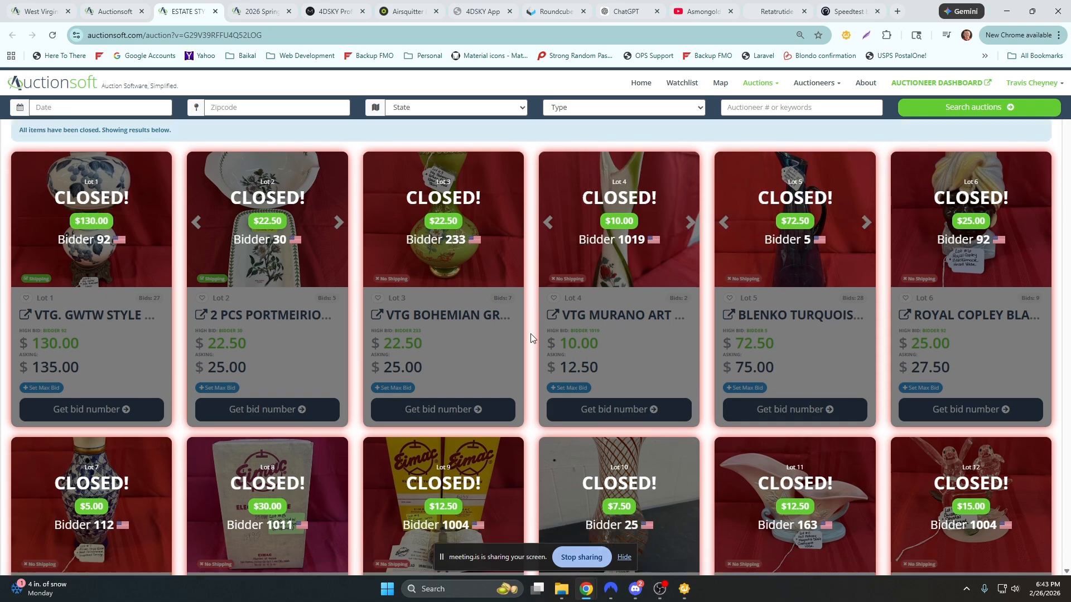
scroll(531, 333, "down", 3)
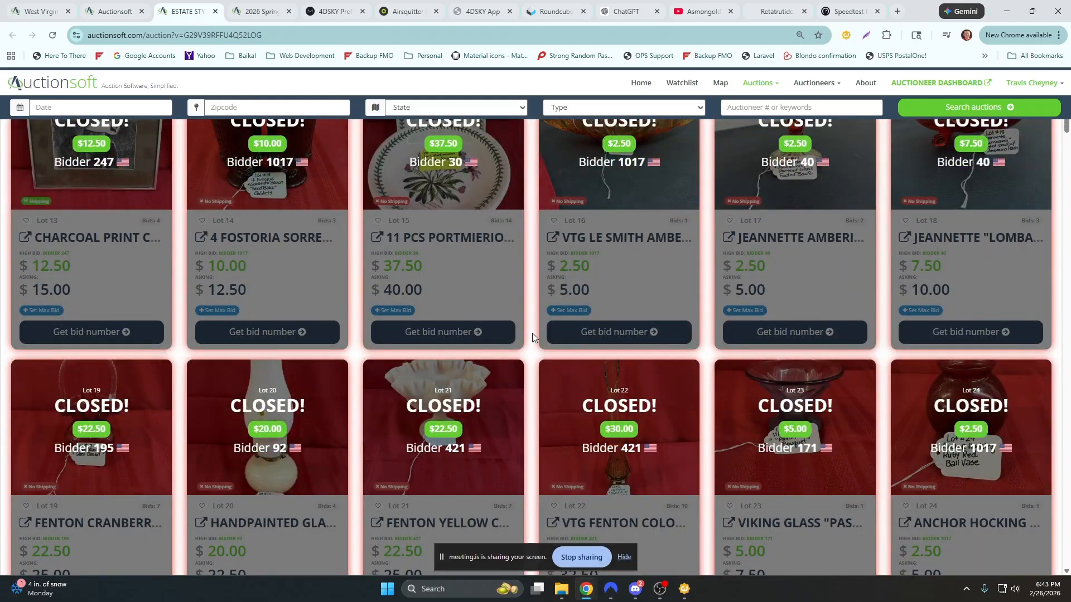
scroll(532, 333, "down", 4)
scroll(532, 333, "up", 8)
scroll(533, 333, "down", 10)
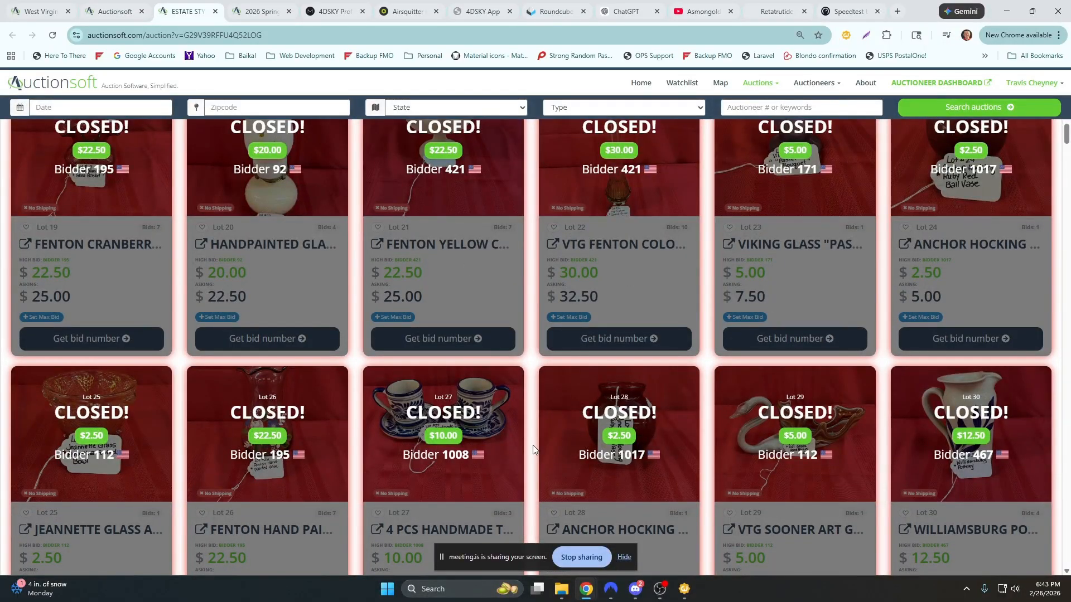
scroll(534, 443, "down", 6)
scroll(534, 443, "up", 4)
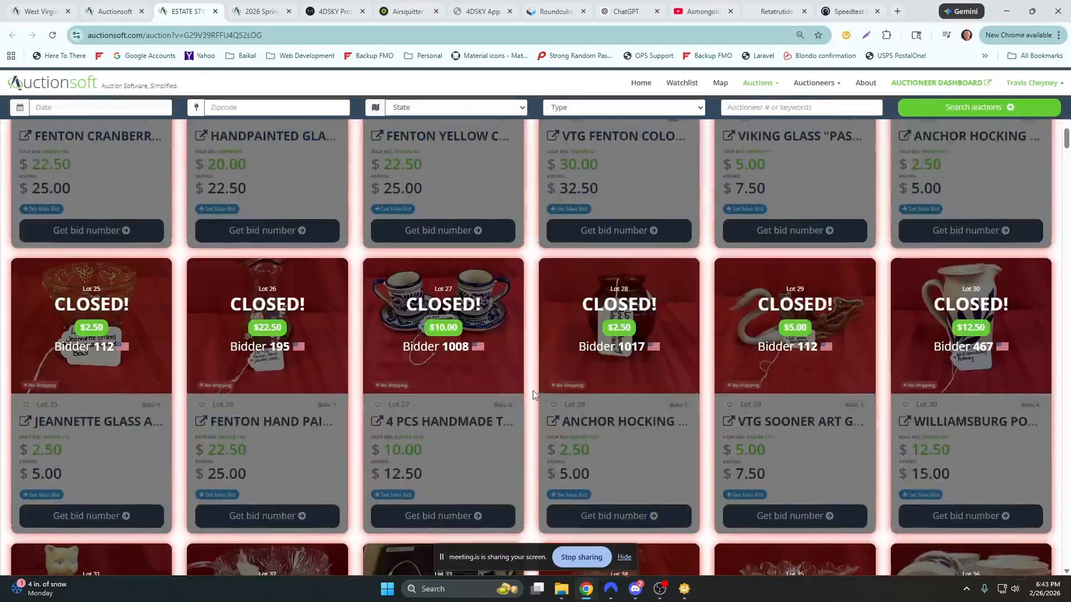
- Look through further closed lots of the Estate Style Auction catalog, up to about lot 54, comparing hammer prices and bidder numbers
scroll(533, 395, "up", 15)
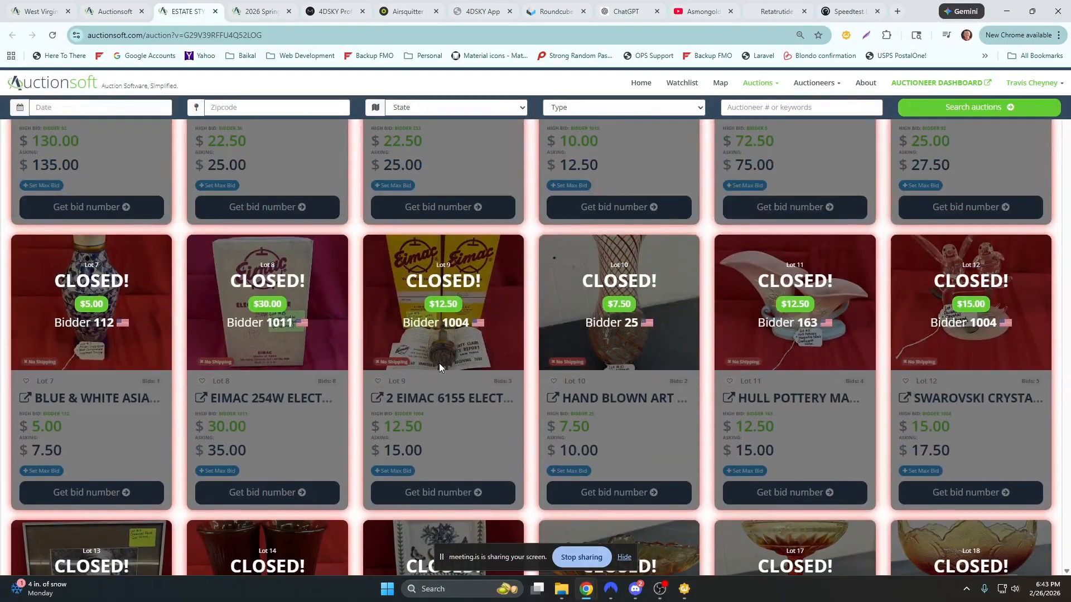
scroll(440, 364, "up", 1)
scroll(441, 363, "down", 6)
scroll(441, 362, "down", 6)
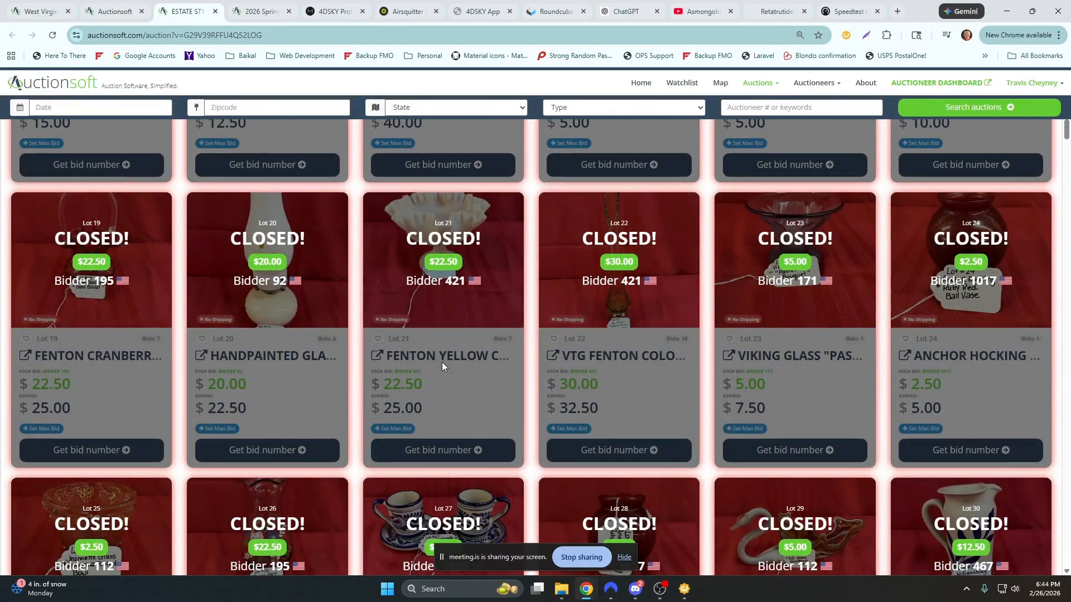
scroll(441, 362, "down", 4)
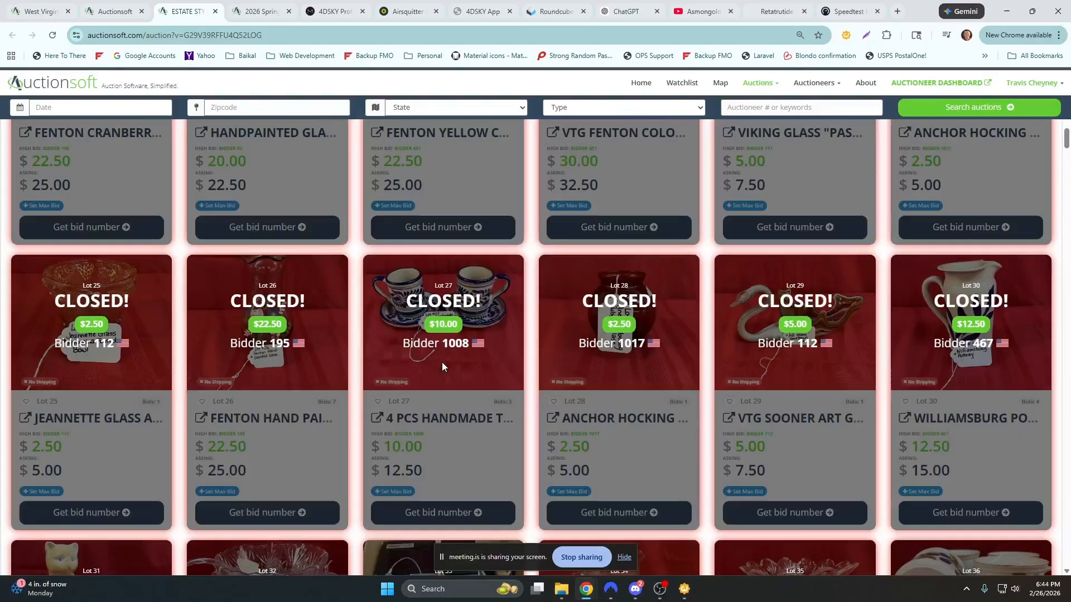
scroll(441, 363, "down", 8)
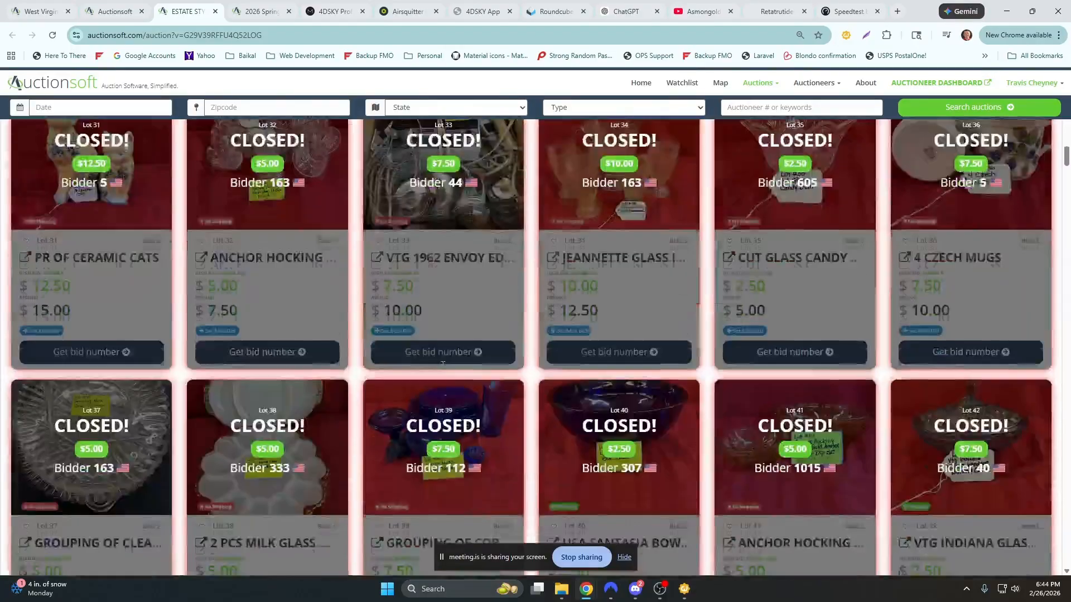
scroll(442, 363, "down", 3)
scroll(632, 380, "down", 4)
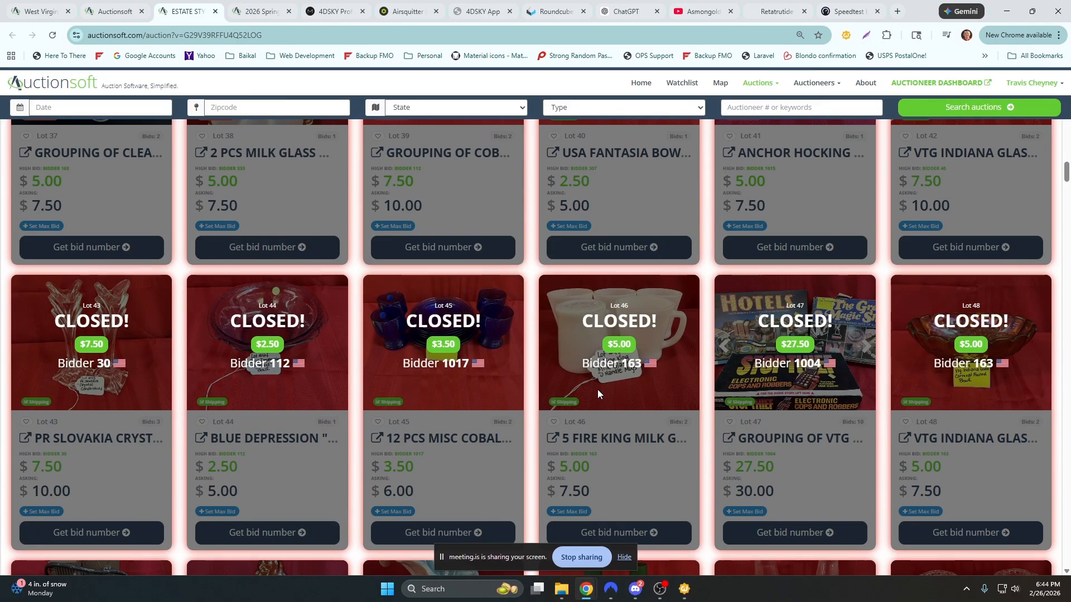
scroll(597, 389, "down", 5)
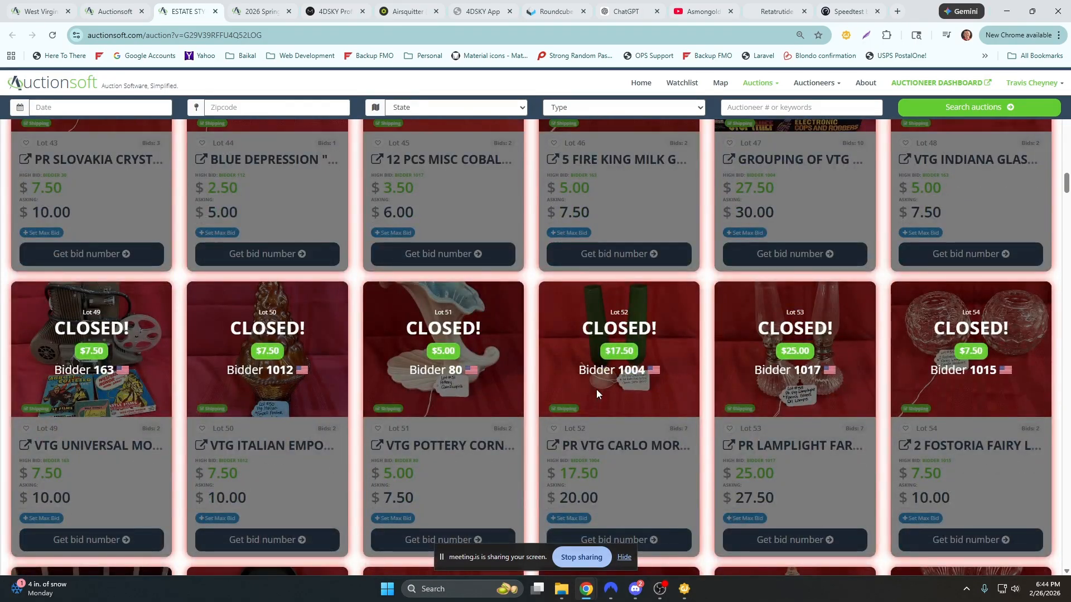
scroll(593, 387, "up", 4)
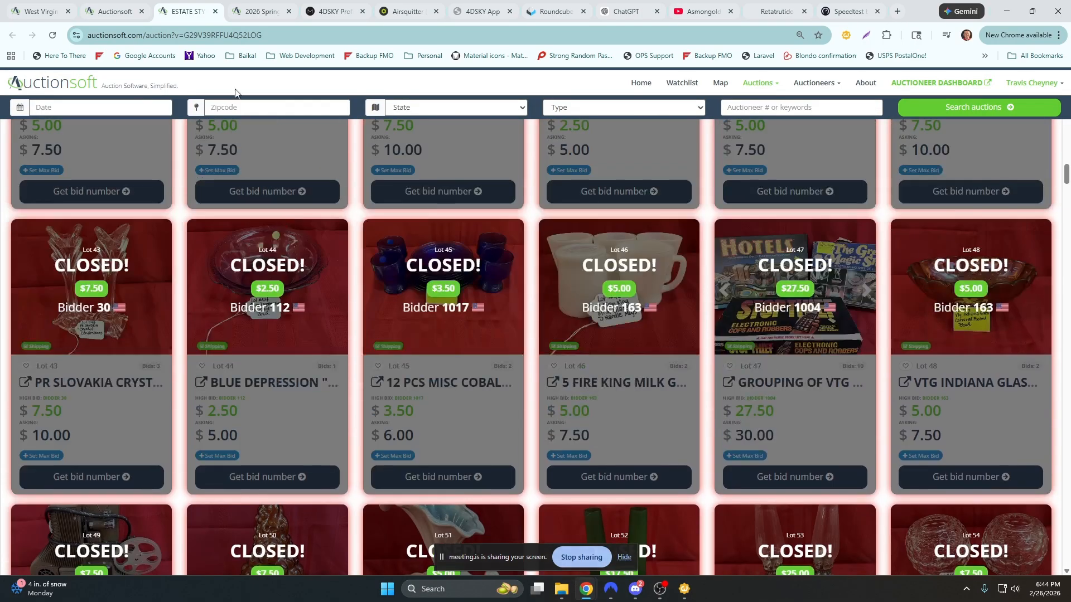
- Close the Estate Style Auction page and go from the West Virginia benefit auction listing to the public Auctionsoft home page
left_click(215, 11)
left_click(47, 11)
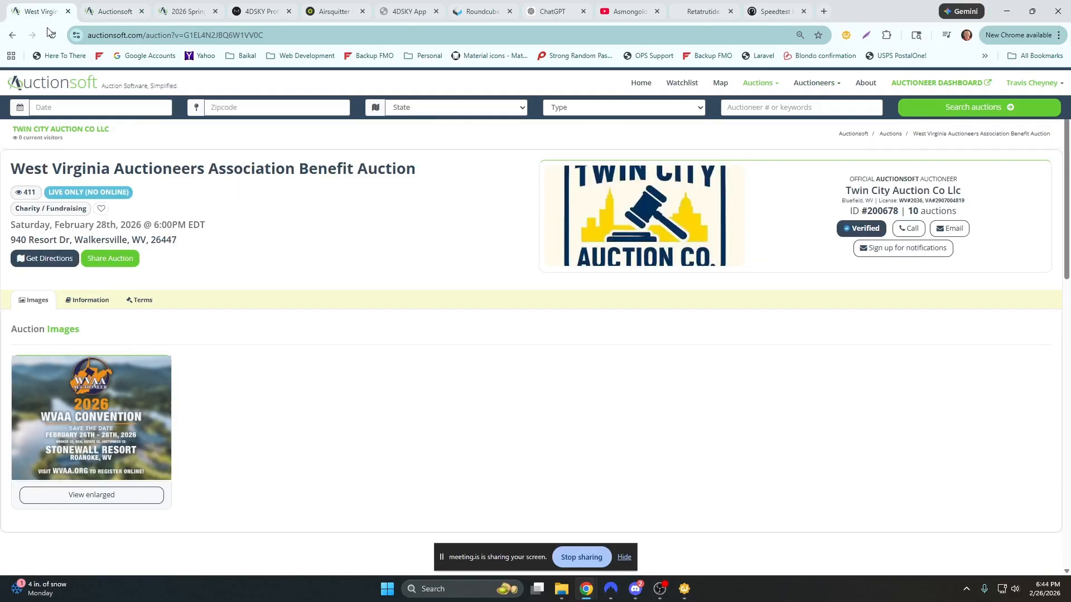
left_click(46, 87)
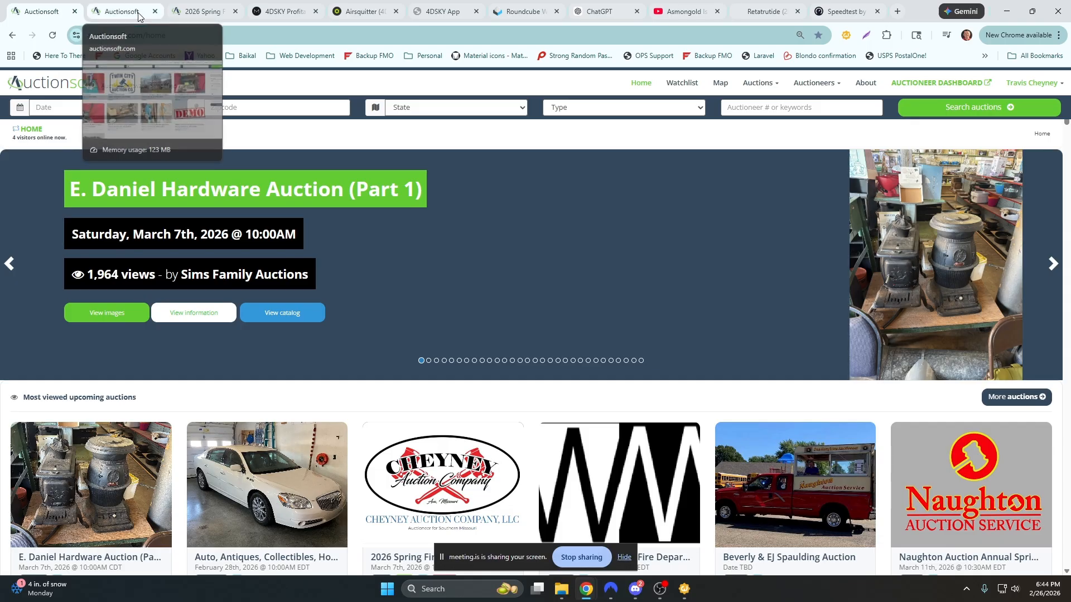
- Switch to the 2026 Spring Firearm Auction settings, return to its auction dashboard and reload the page
left_click(201, 11)
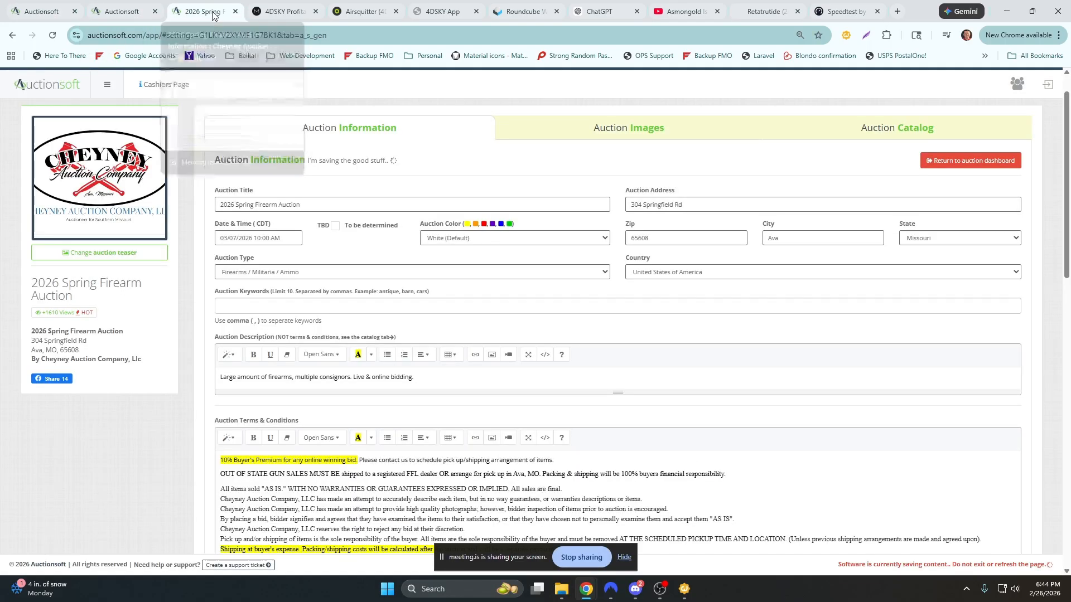
left_click(951, 160)
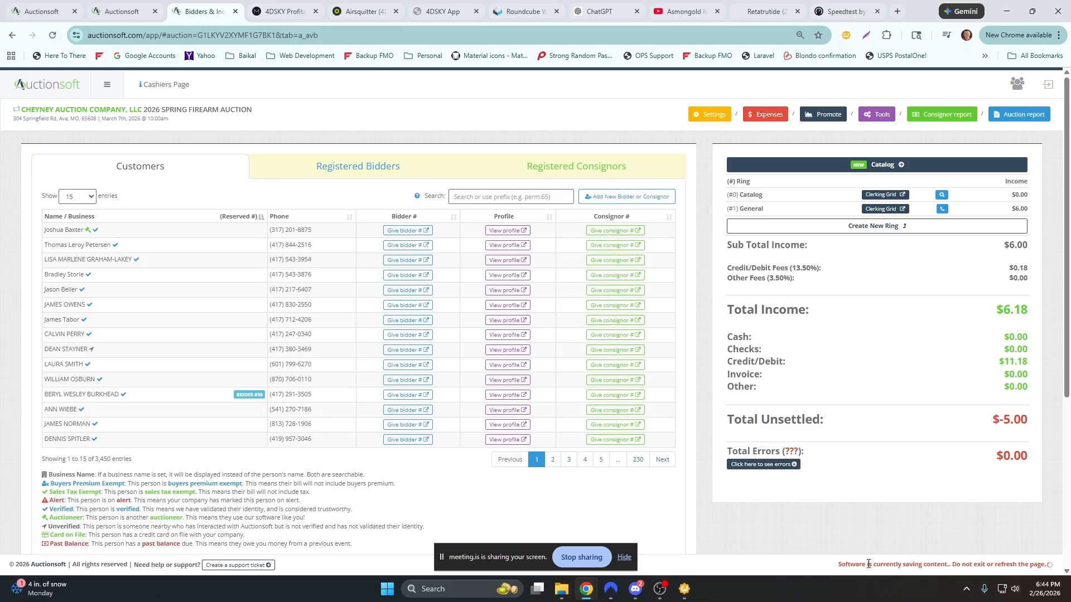
left_click_drag(838, 564, 836, 549)
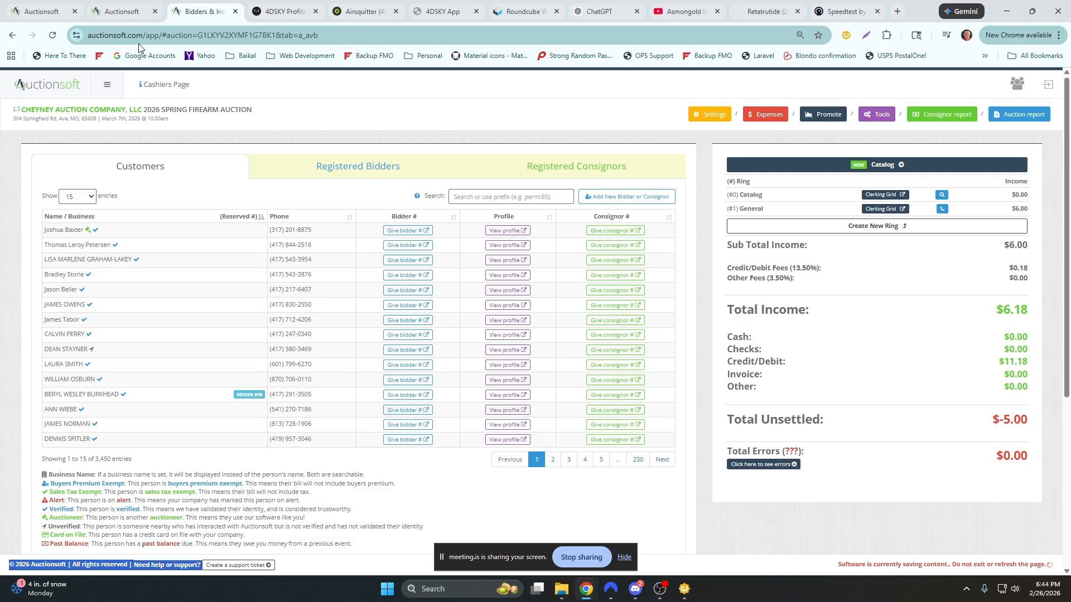
left_click(52, 35)
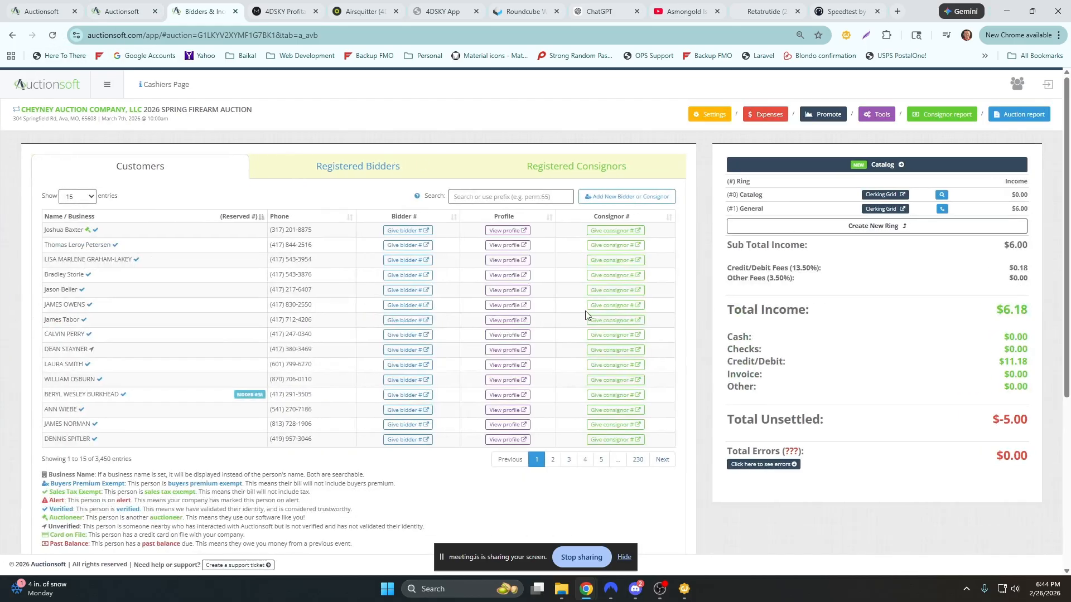
- Show the online auction's close date and time in the 2026 Spring Firearm Auction settings, then return to the auction dashboard
left_click(708, 116)
scroll(658, 390, "down", 10)
left_click(697, 382)
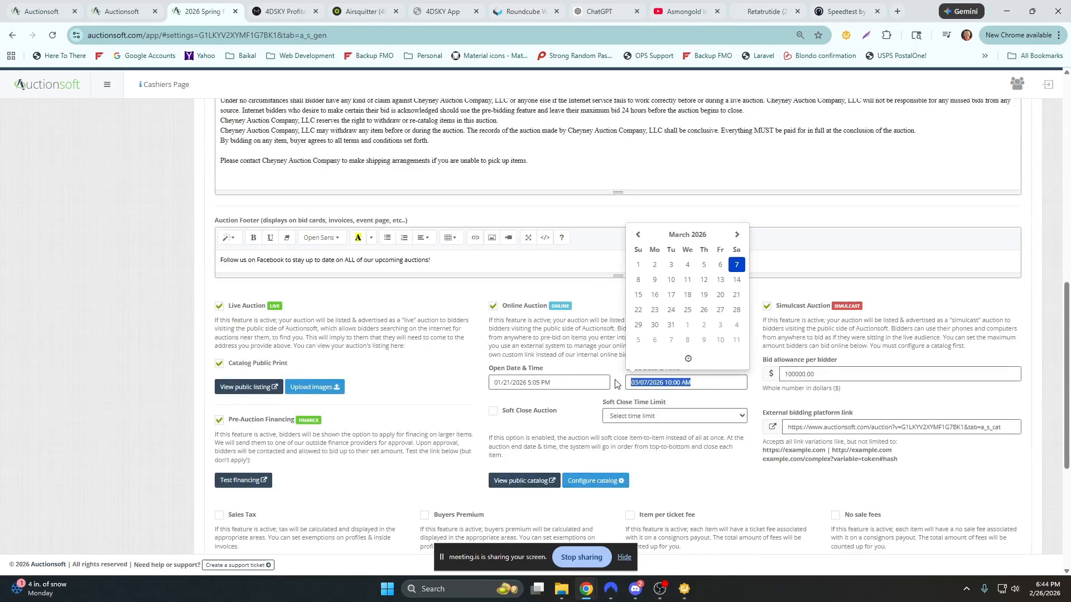
scroll(588, 265, "up", 2)
scroll(588, 265, "up", 10)
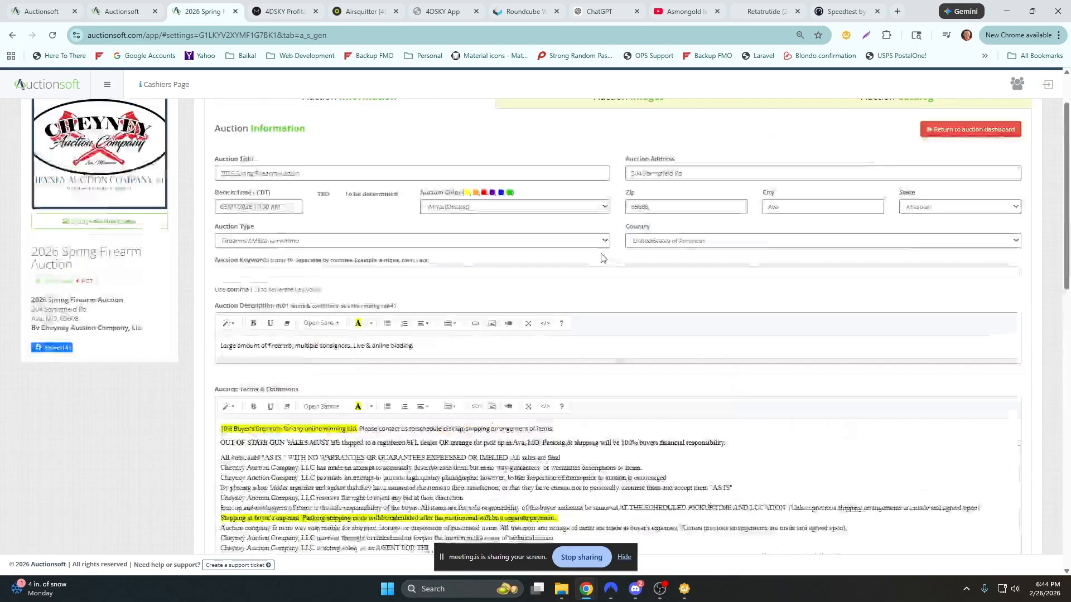
left_click(948, 196)
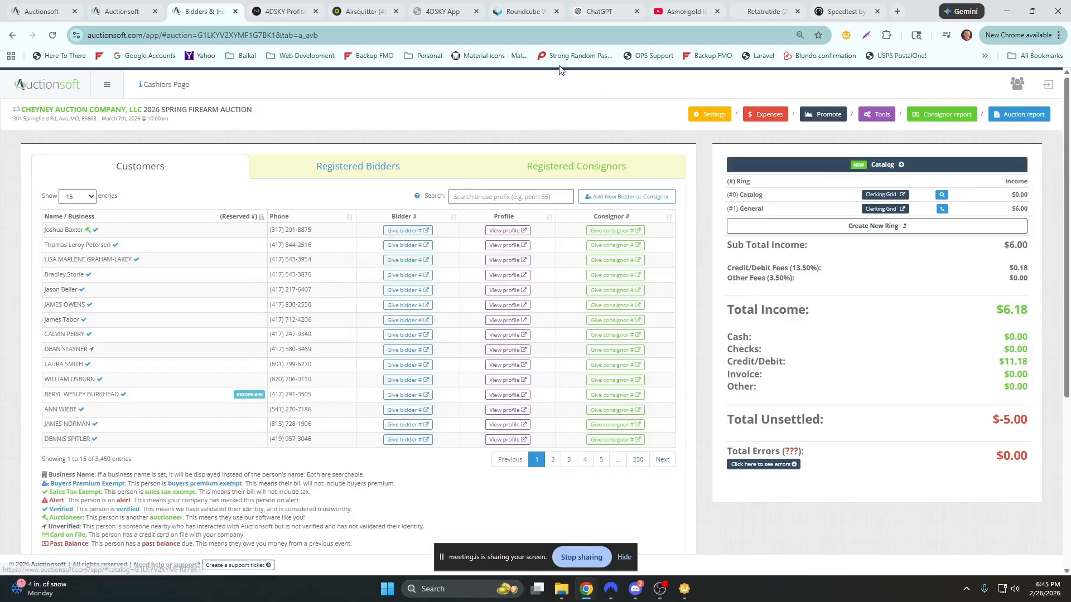
- Expand the main navigation, show the firearm auction's registered bidders and highlight bidder number 1000
left_click(109, 85)
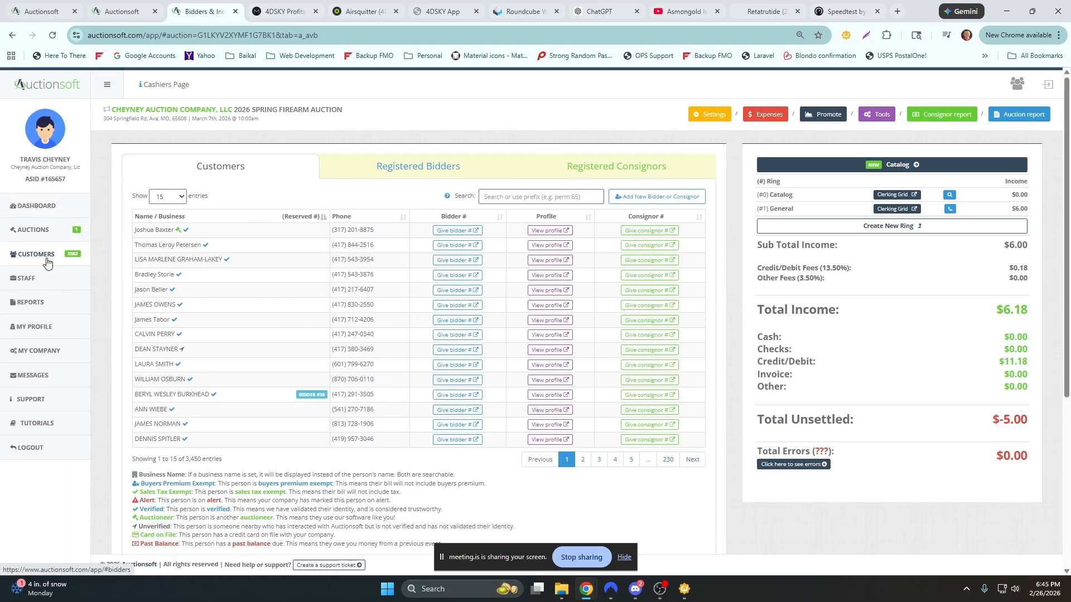
left_click(385, 166)
scroll(313, 227, "down", 2)
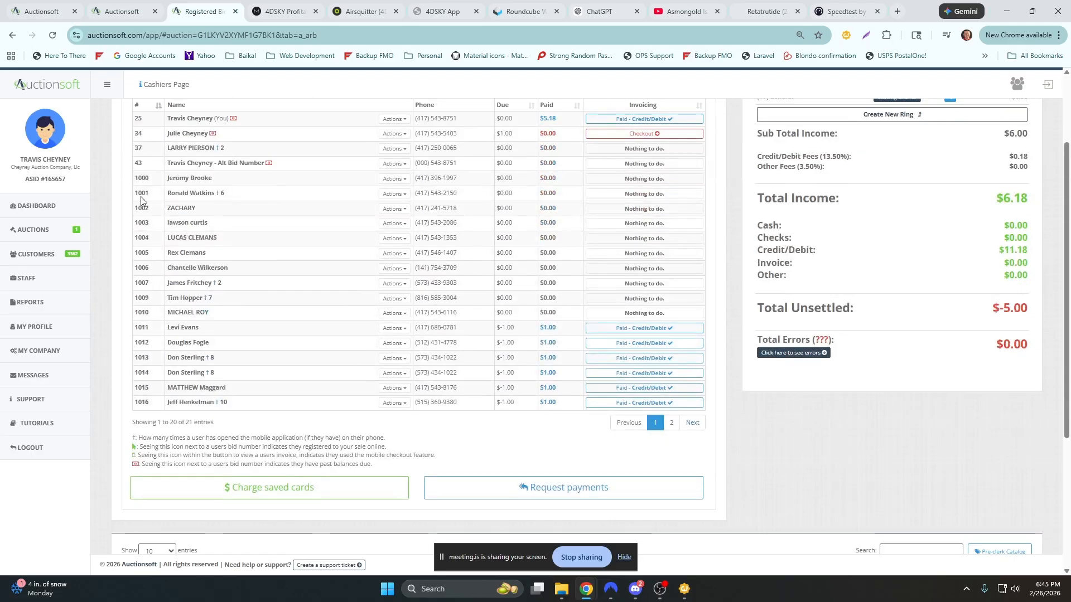
double_click(146, 177)
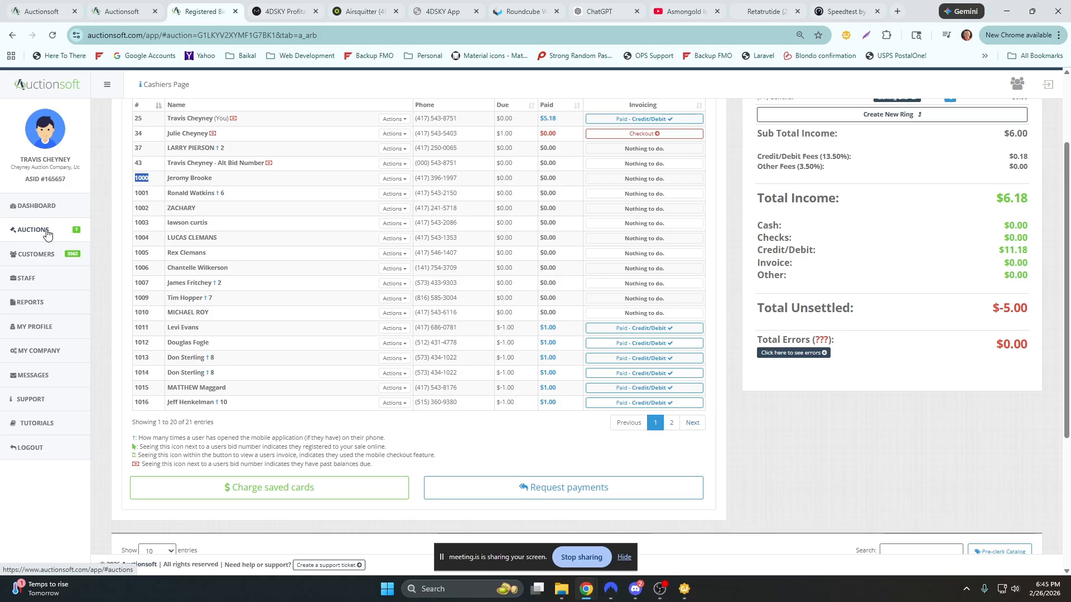
- Open the company's rates and settings and show its payment settings
left_click(46, 356)
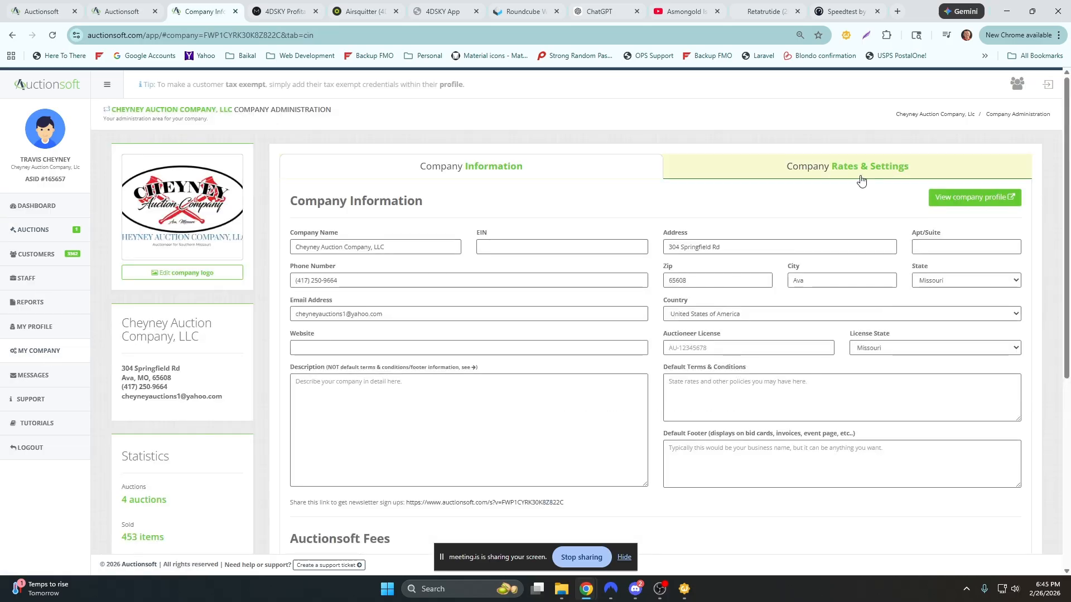
left_click(860, 179)
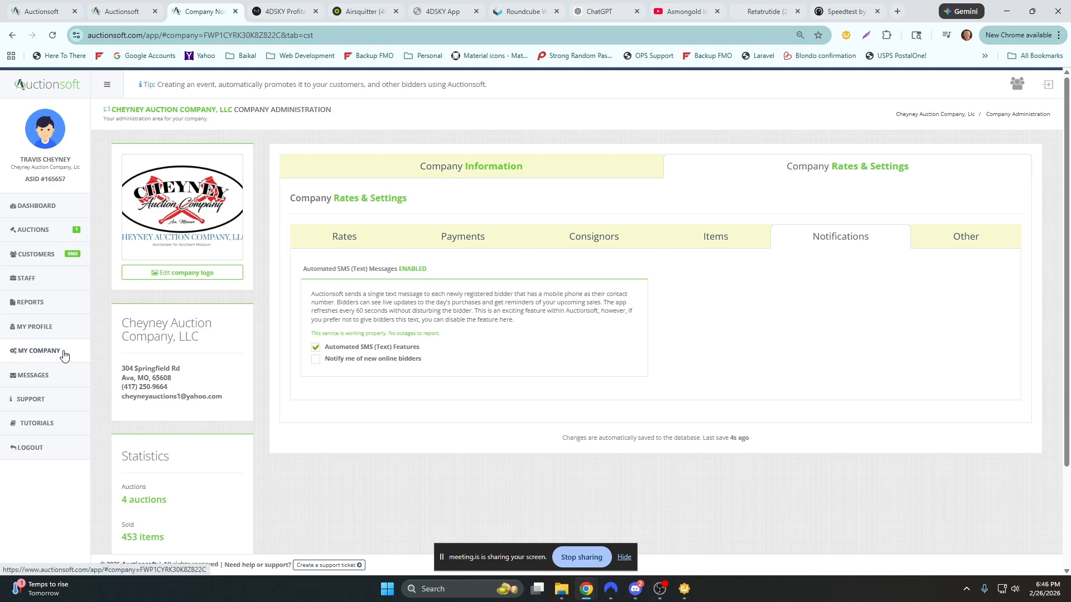
left_click(450, 247)
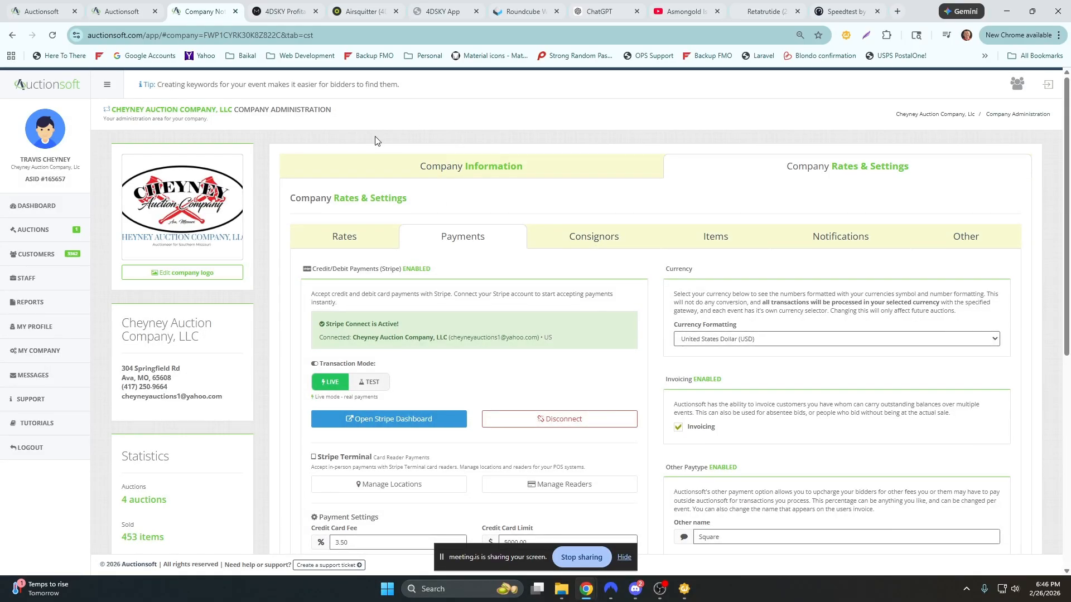
- Reopen the 2026 Spring Firearm Auction from the future auctions and point out bidder 34's payment row among the registered bidders
left_click(33, 229)
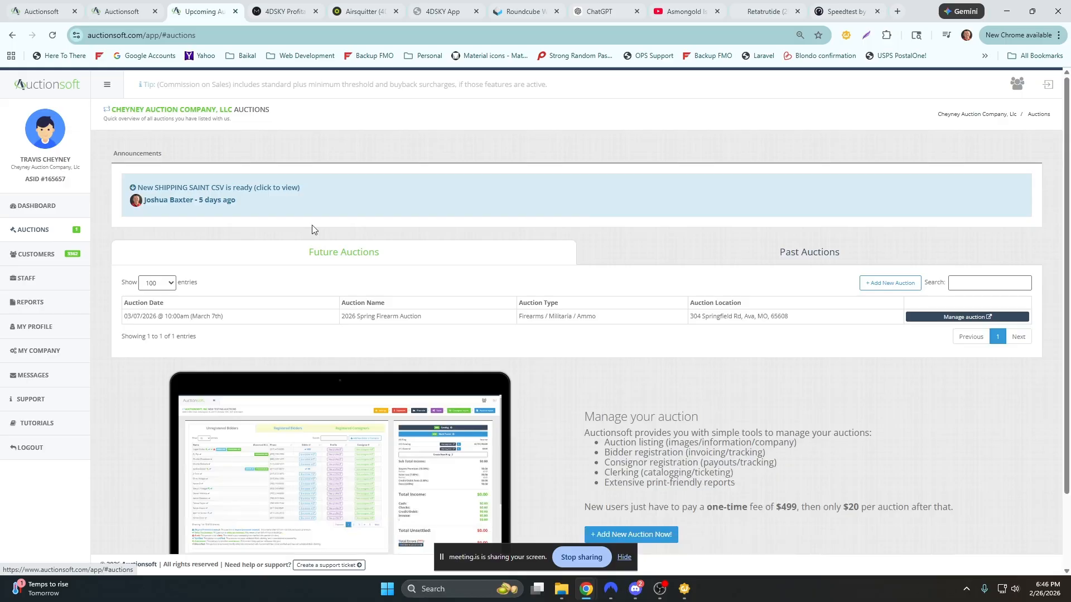
left_click(955, 316)
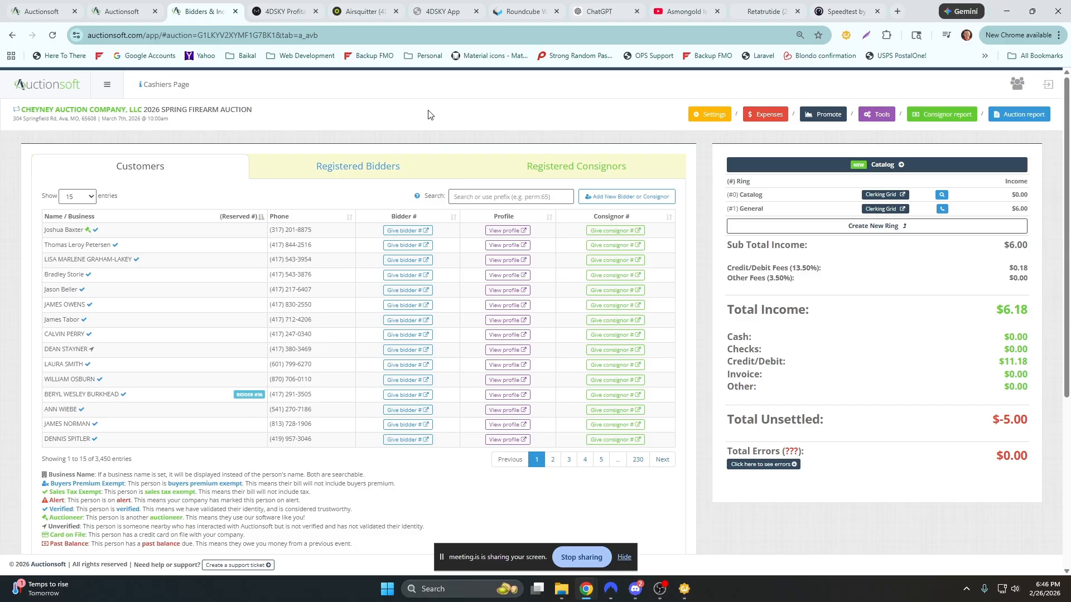
left_click(380, 168)
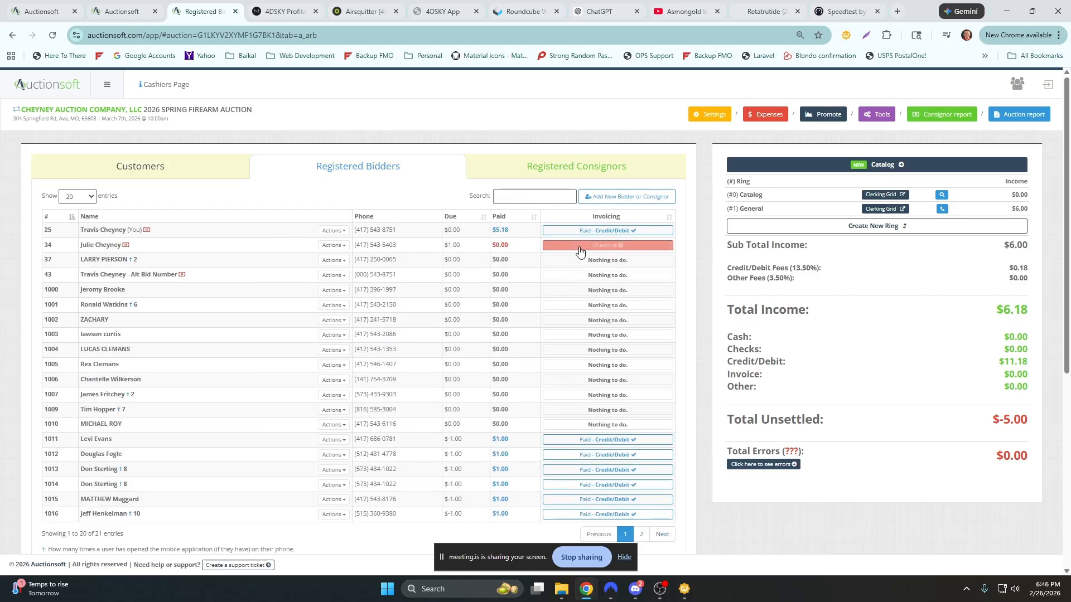
left_click_drag(519, 249, 499, 247)
left_click(475, 250)
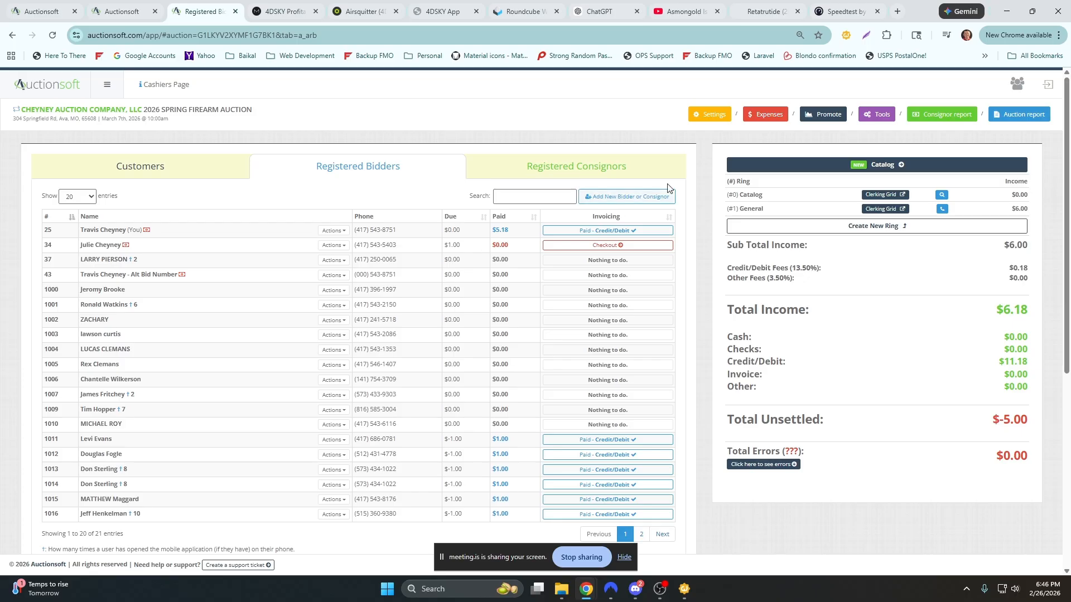
- Highlight the self-checkout option and its credit/debit fee in the firearm auction's settings, then return to the auction dashboard
left_click(709, 117)
scroll(751, 227, "down", 12)
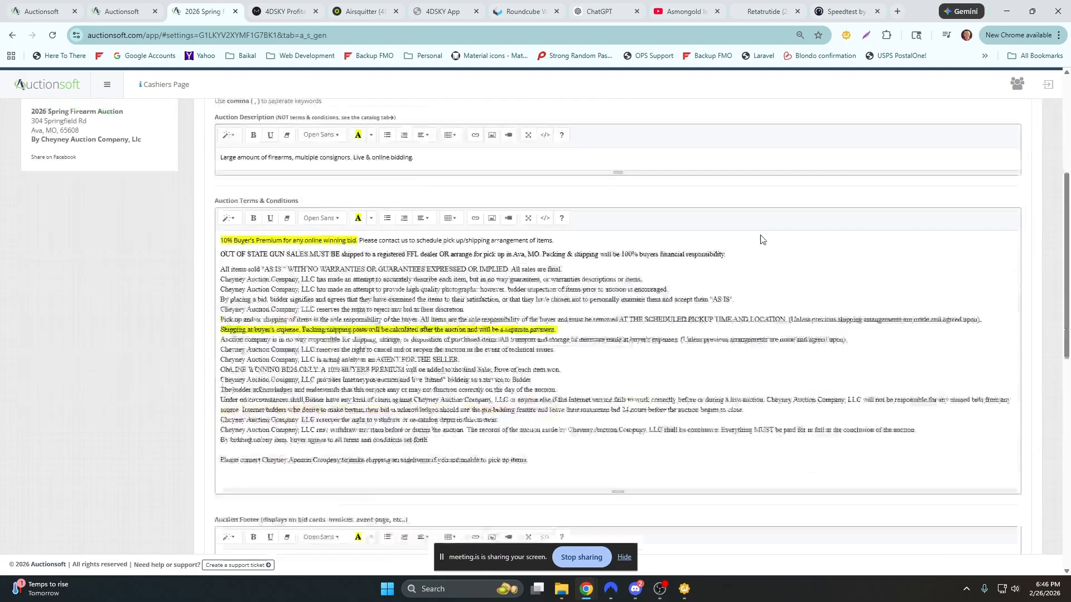
scroll(789, 271, "down", 3)
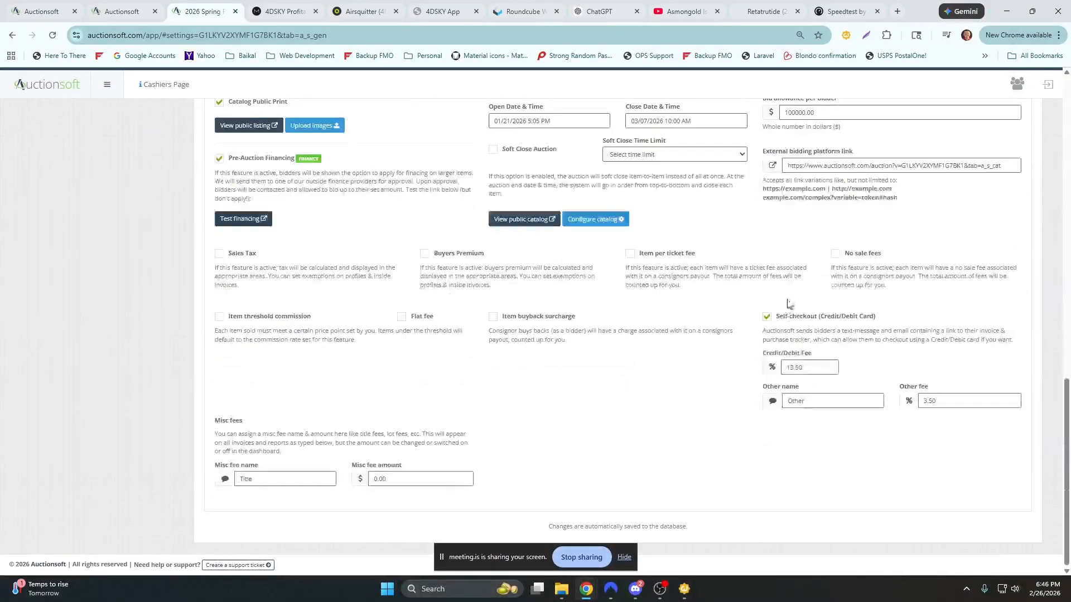
left_click_drag(875, 321, 890, 319)
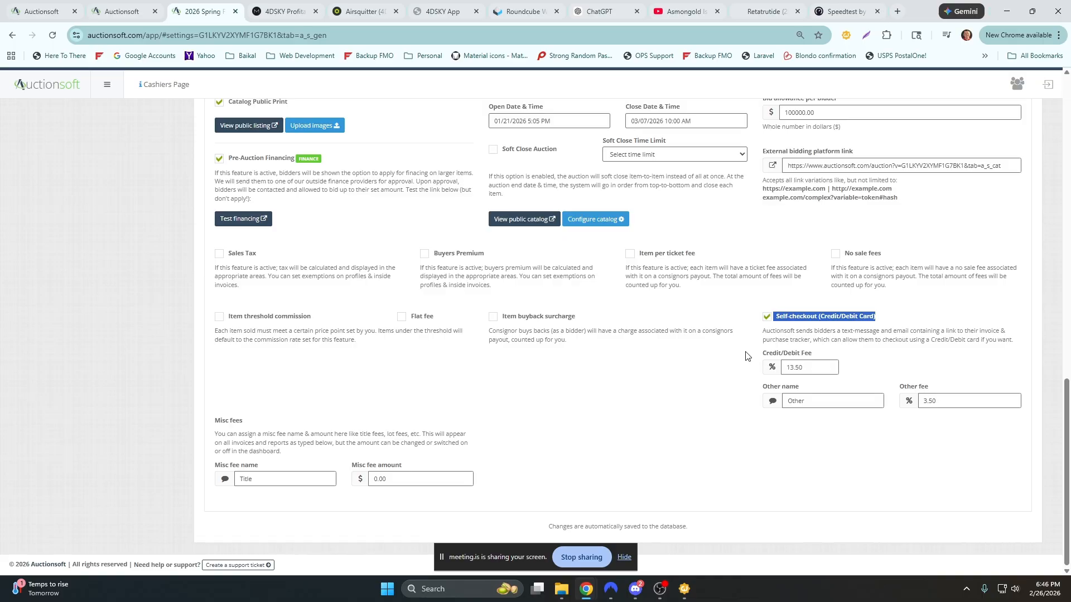
double_click(805, 371)
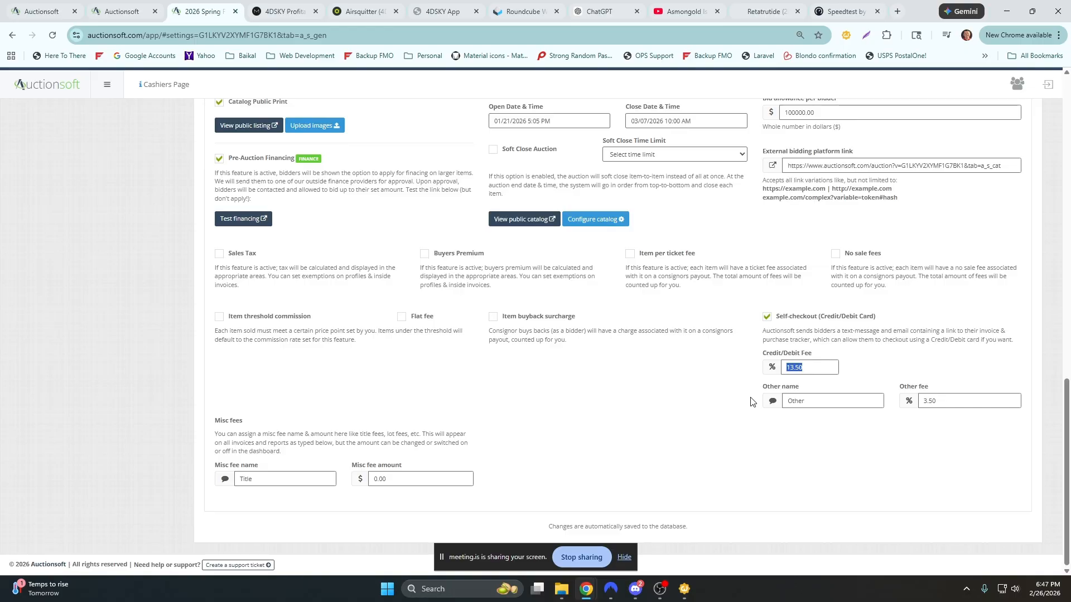
scroll(734, 357, "up", 20)
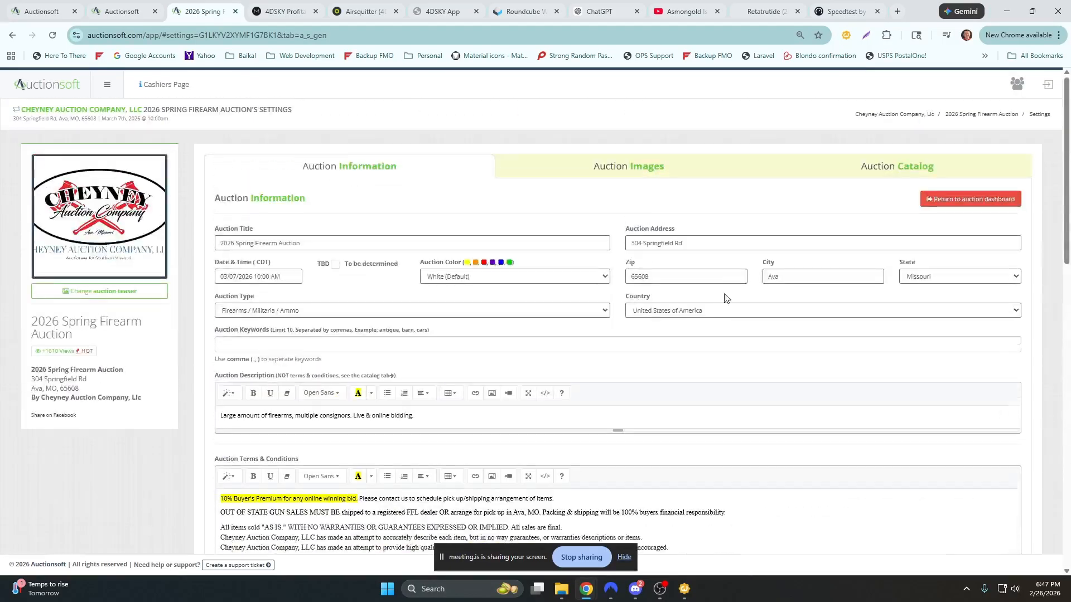
left_click(926, 205)
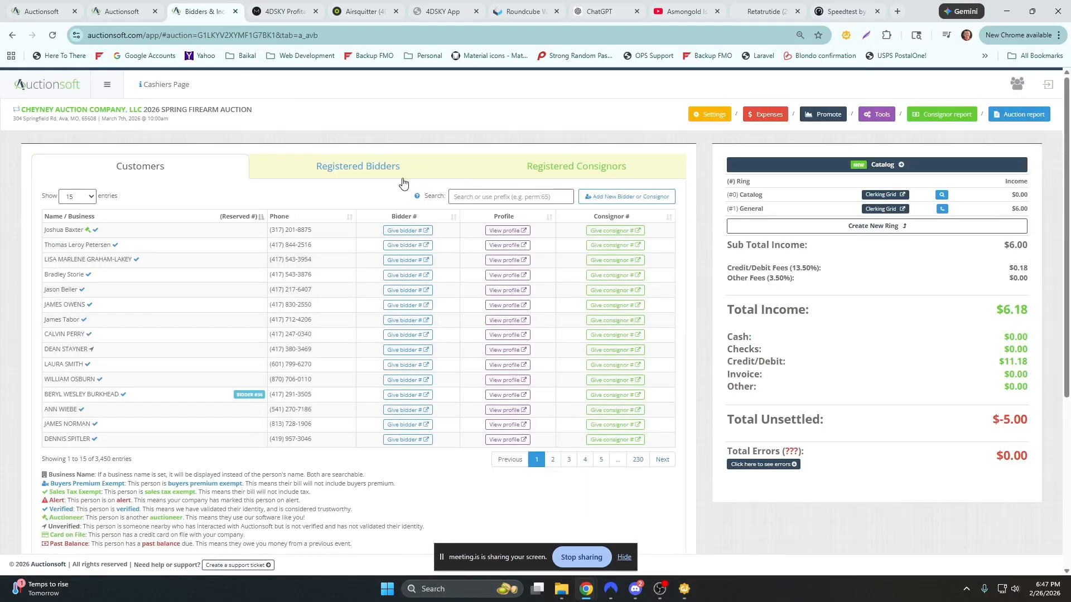
- Open registered bidder 34's checkout invoice, choose the tender type "Any Bidder = 3.5% Card Fee only" and highlight the added card fee
left_click(403, 182)
left_click(572, 247)
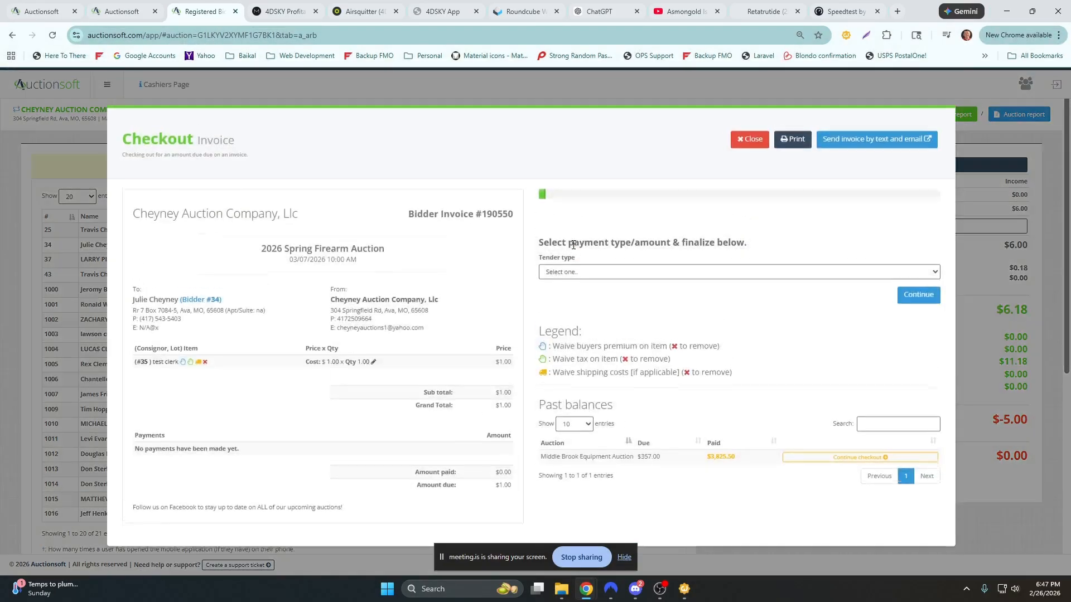
left_click(572, 273)
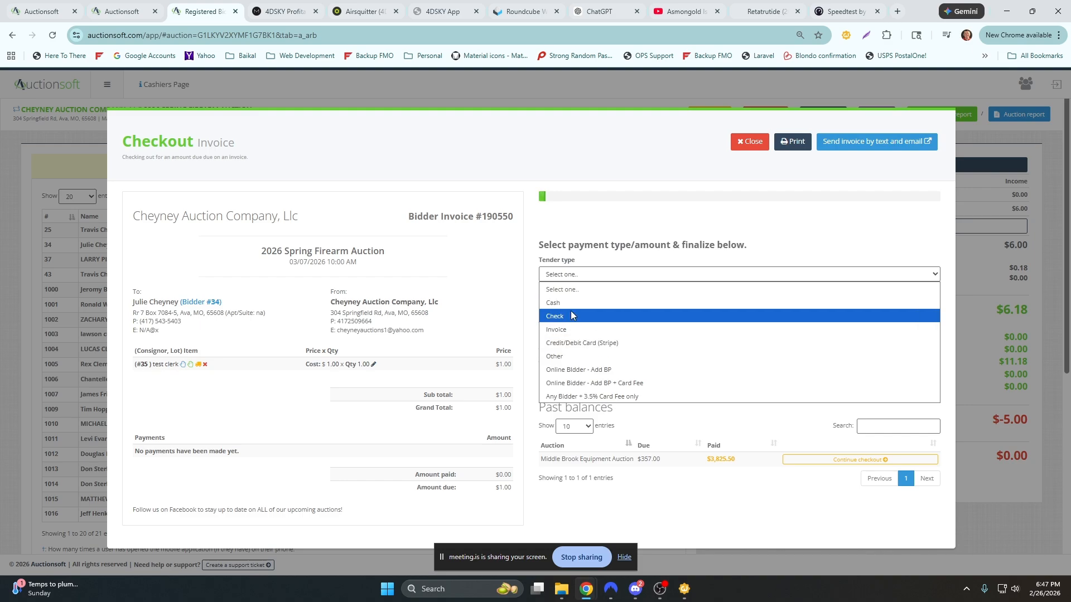
left_click(590, 396)
left_click_drag(764, 307, 729, 306)
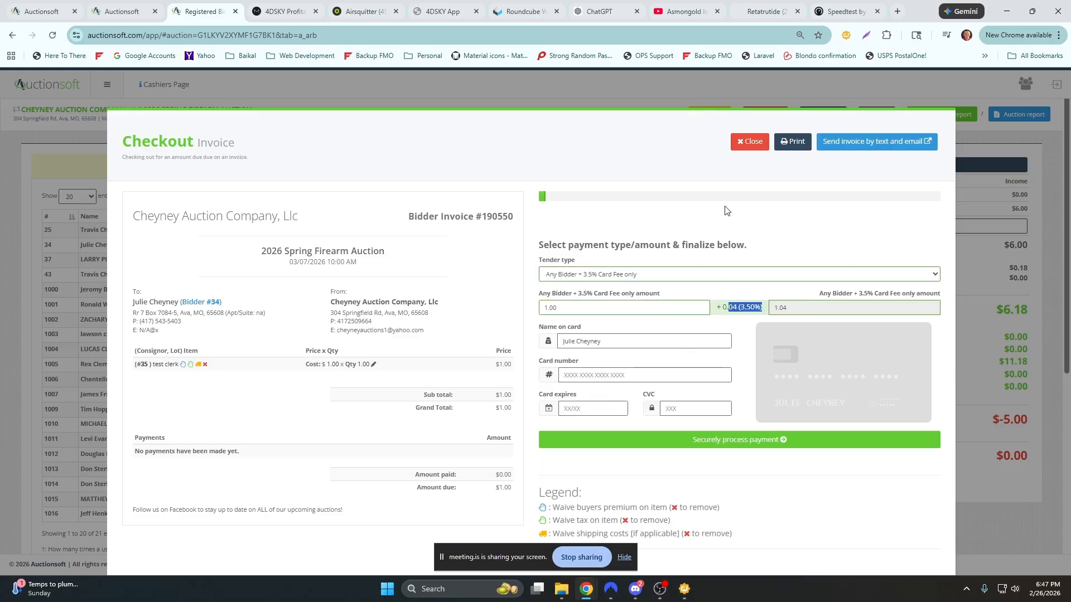
- Review the tender types on bidder 34's checkout invoice, choose "Online Bidder - Add BP" and highlight the added premium percentage
left_click(703, 277)
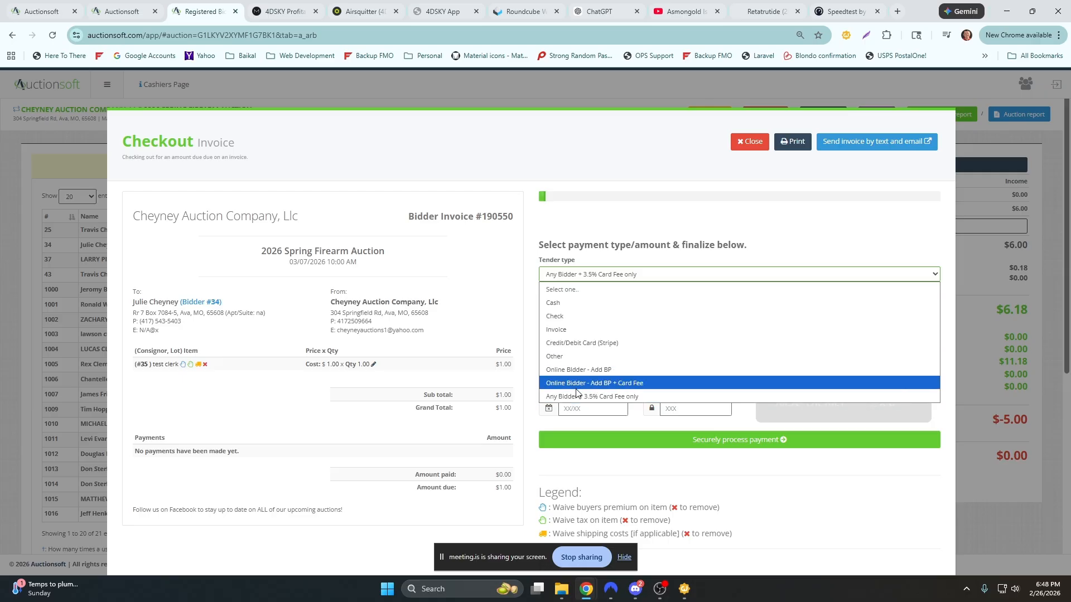
left_click(532, 311)
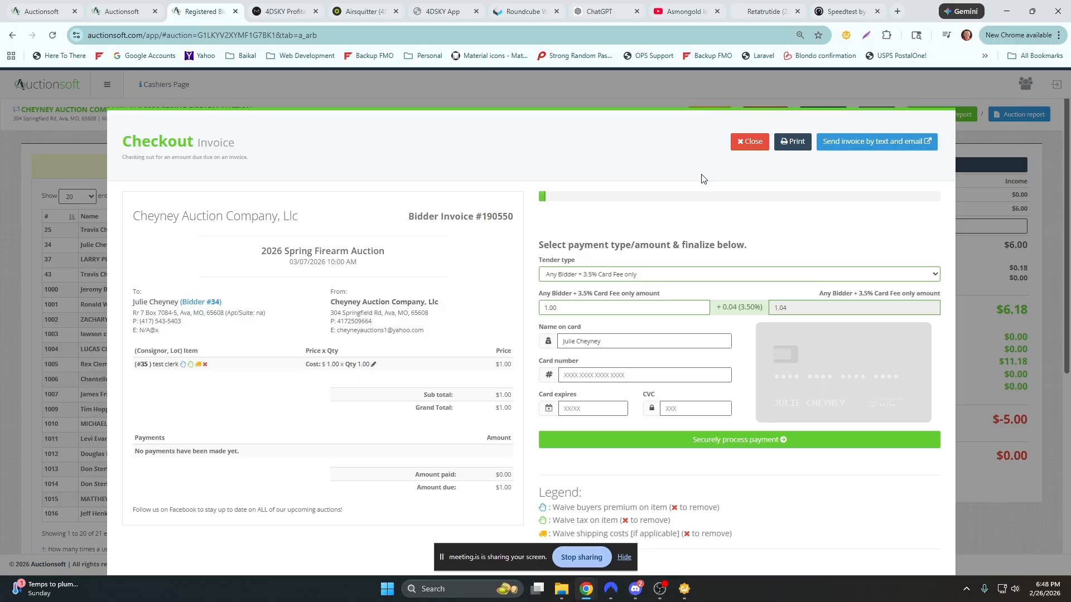
left_click(636, 274)
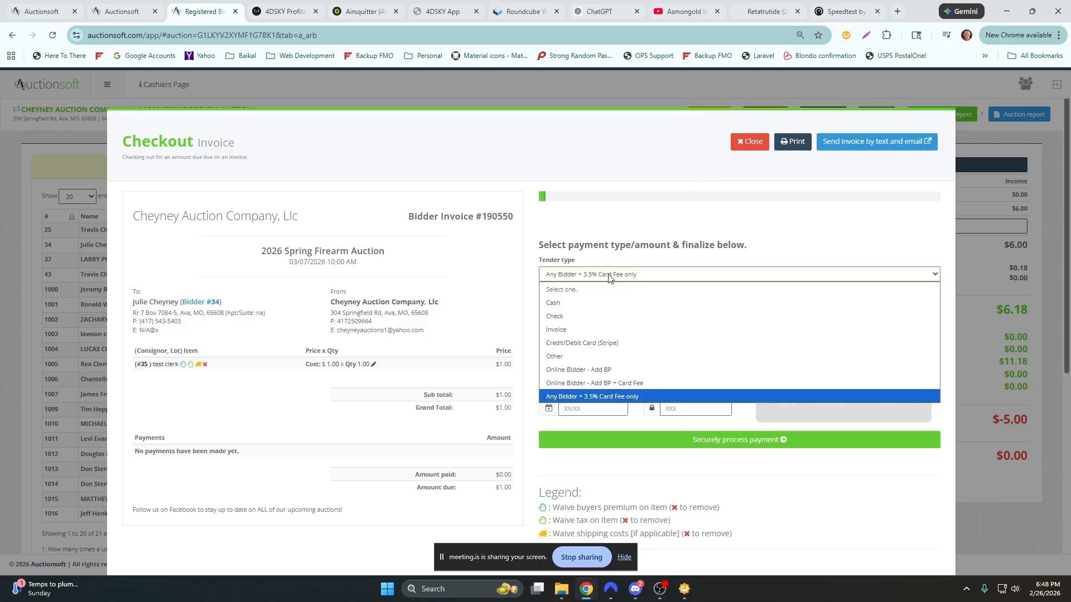
left_click(579, 371)
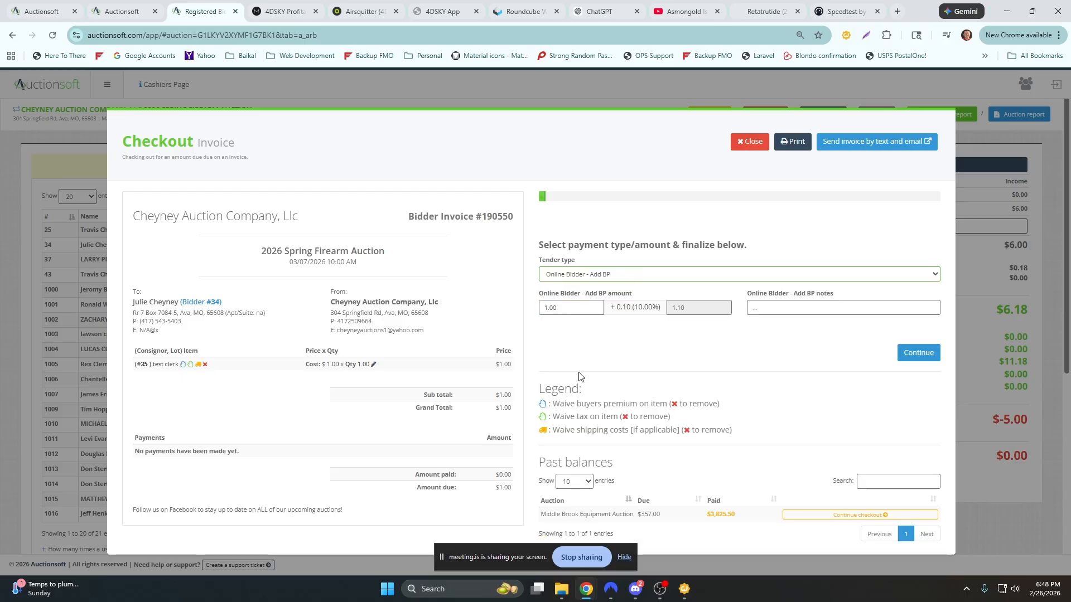
left_click_drag(635, 307, 660, 307)
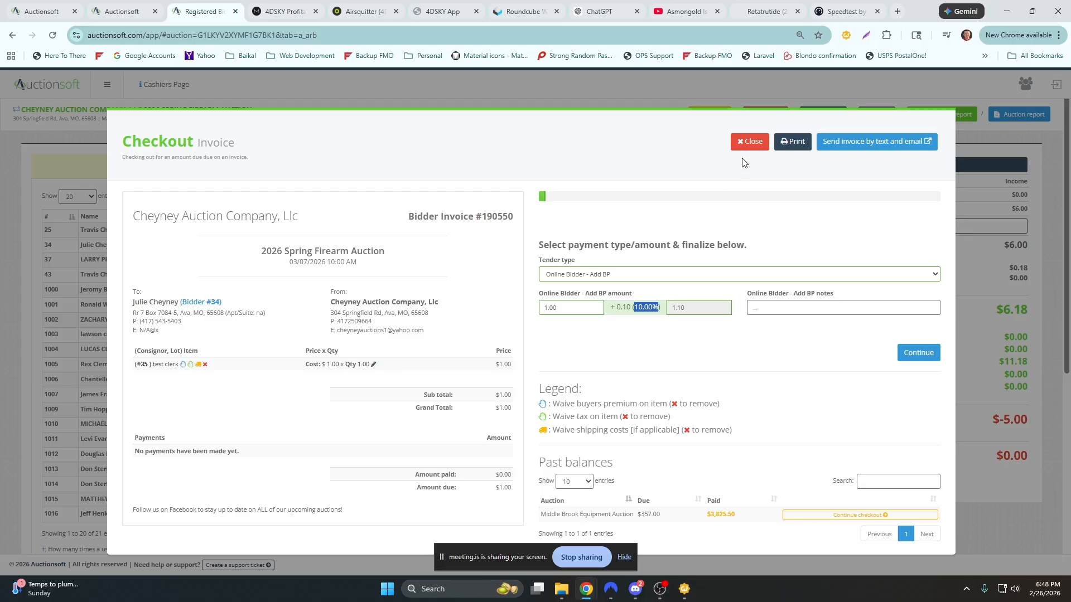
- Show the available tender types again without changing the selection, then close the checkout invoice
left_click(597, 280)
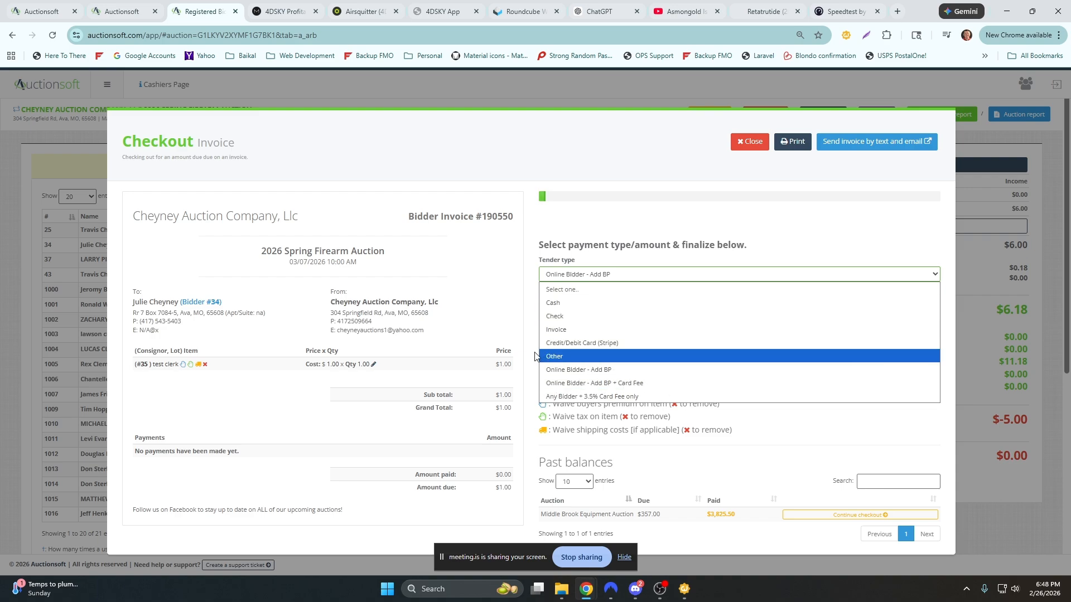
left_click(614, 170)
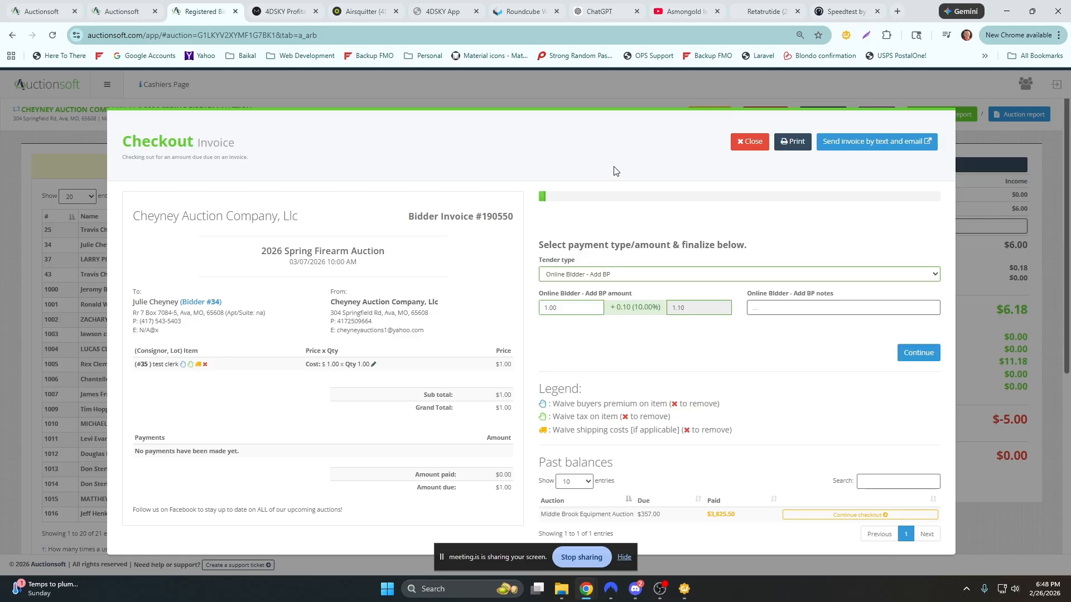
left_click(608, 277)
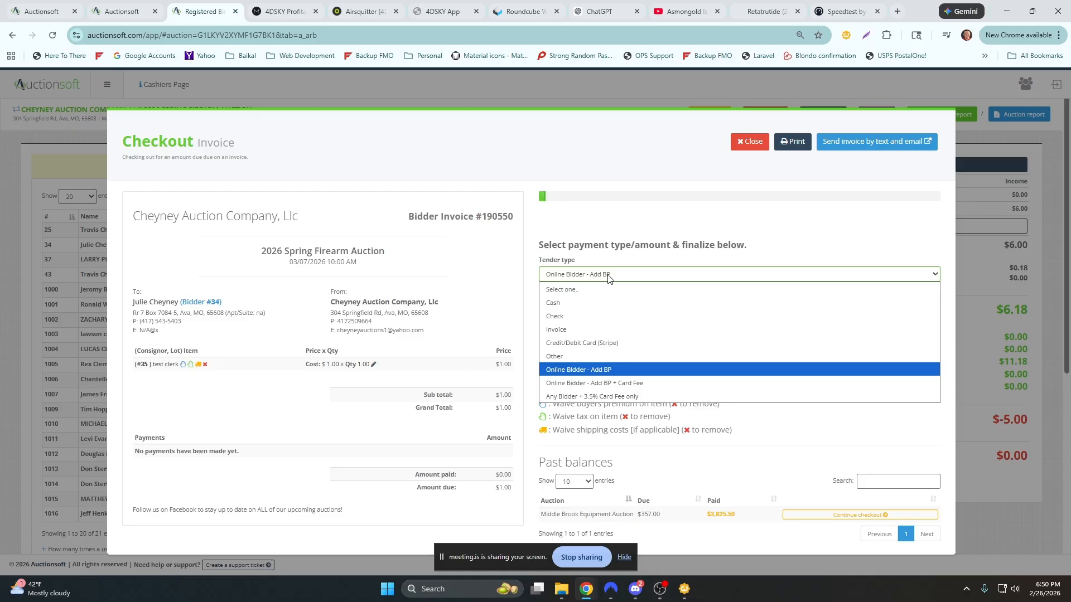
left_click(608, 277)
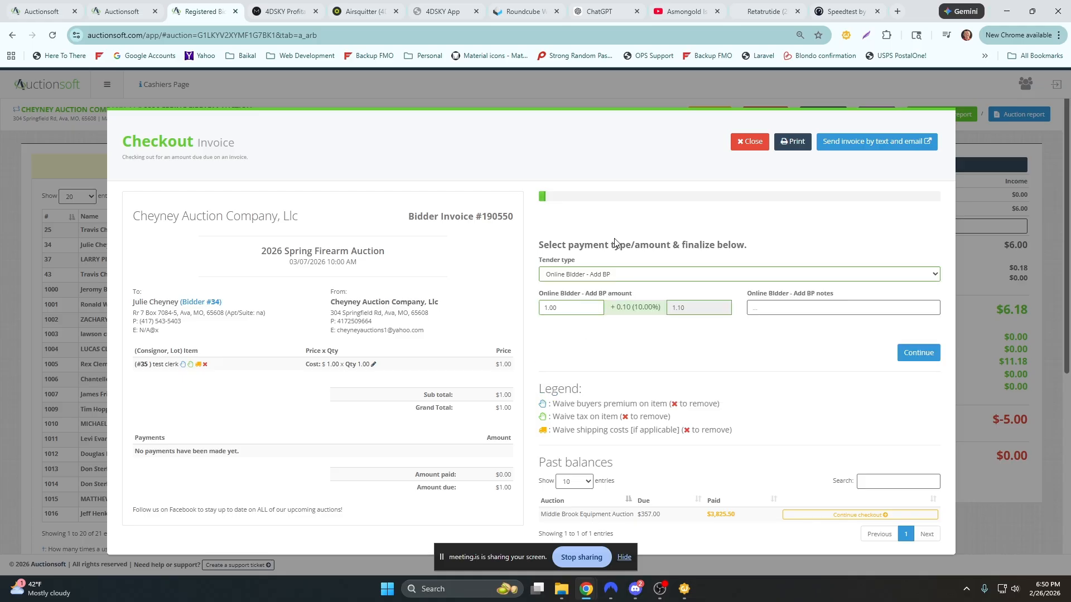
left_click(748, 149)
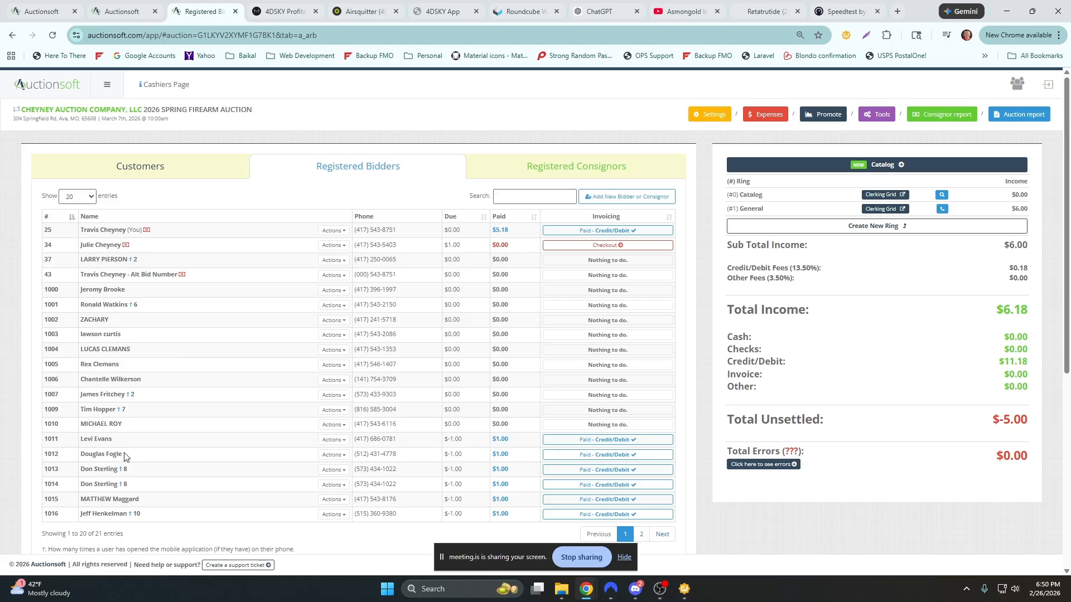
- Point out bidders 1000 to 1010 in the registered bidders list, then highlight the name of bidder 1012
left_click_drag(123, 427, 61, 295)
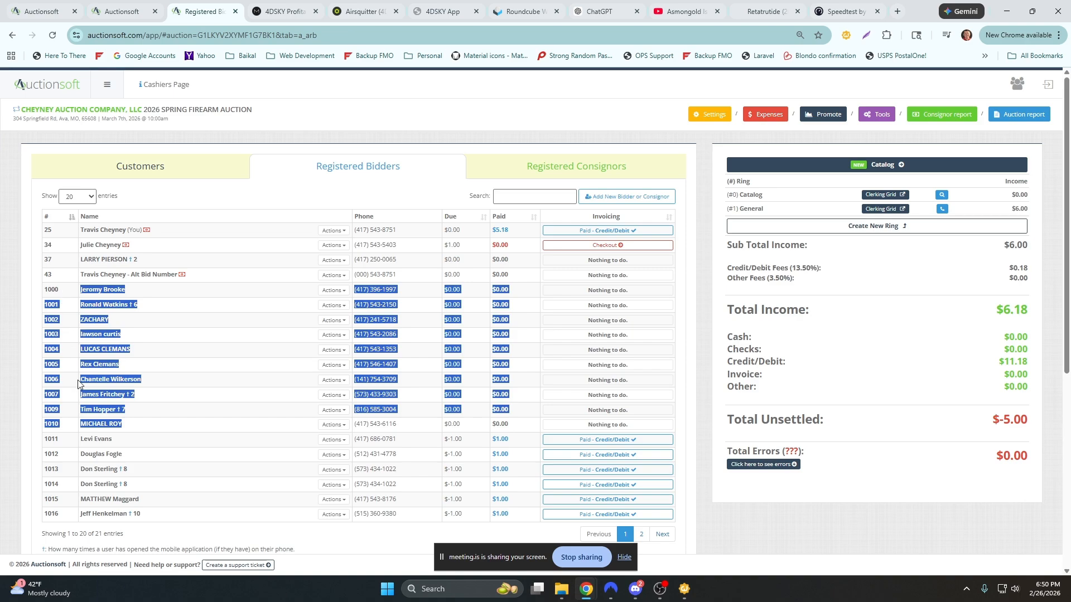
left_click(127, 432)
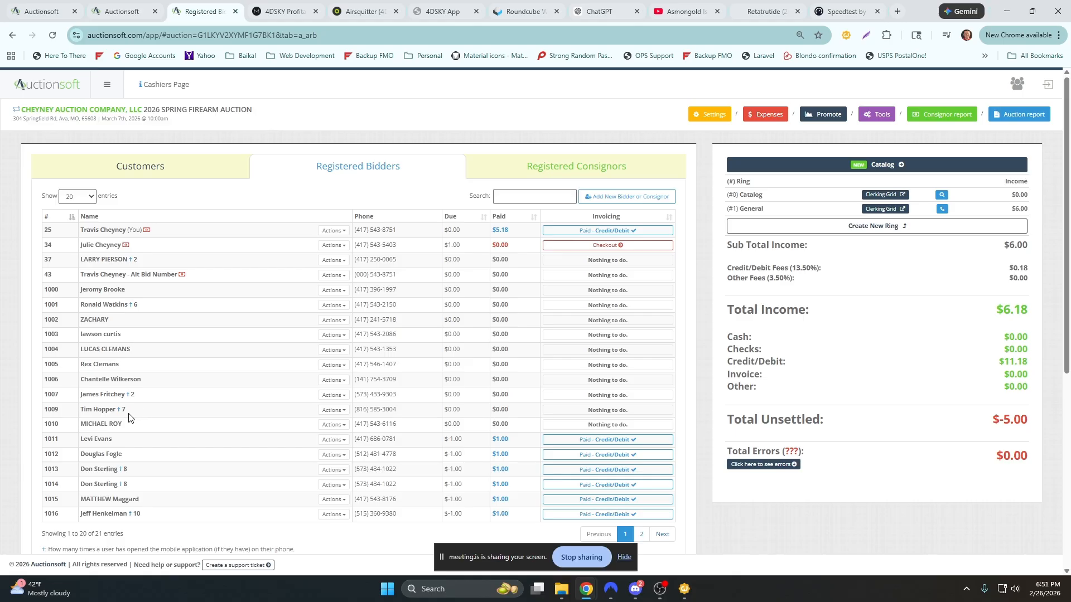
scroll(216, 412, "down", 1)
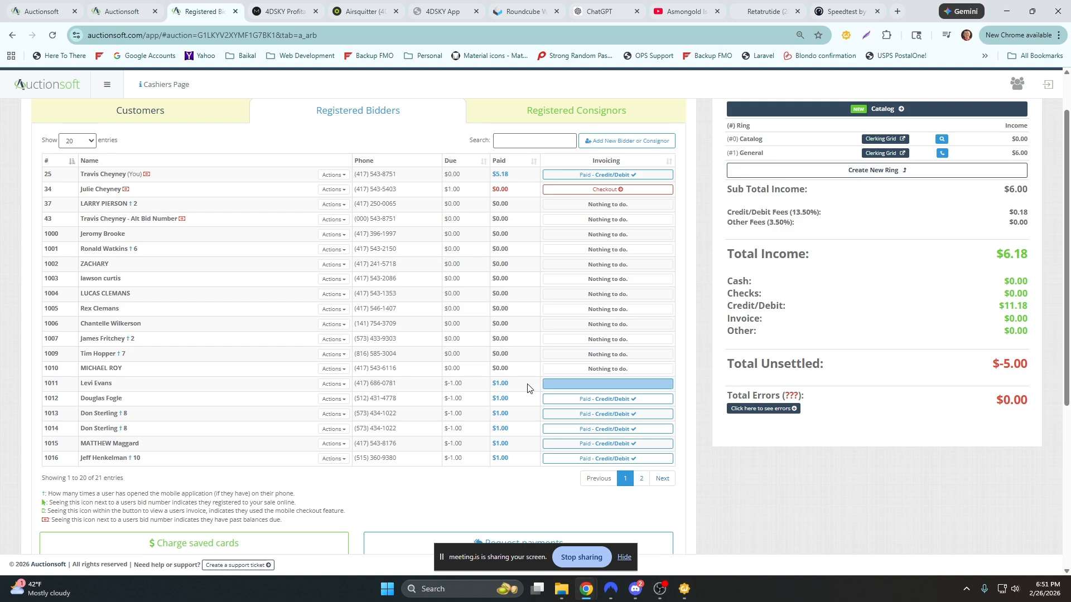
left_click_drag(114, 385, 80, 395)
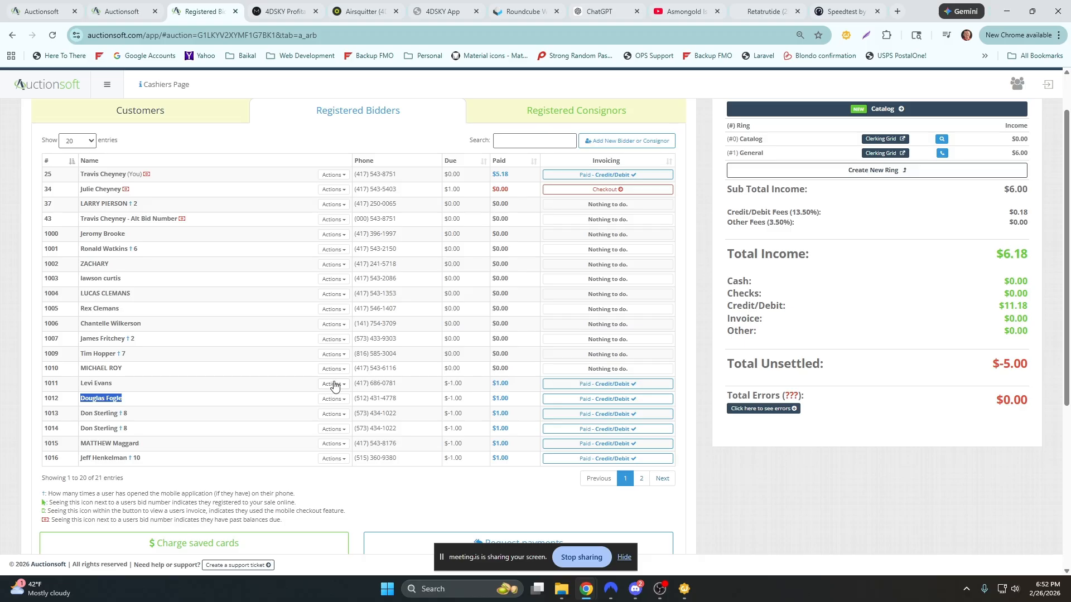
scroll(566, 122, "up", 1)
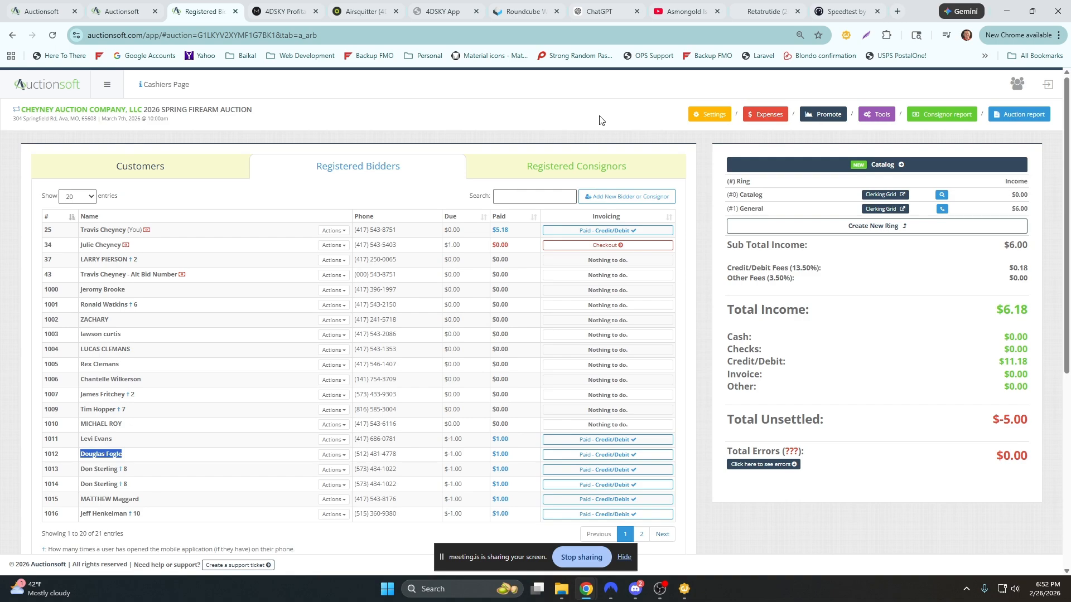
- Switch to the public Auctionsoft home page and log out of the user account
left_click(48, 22)
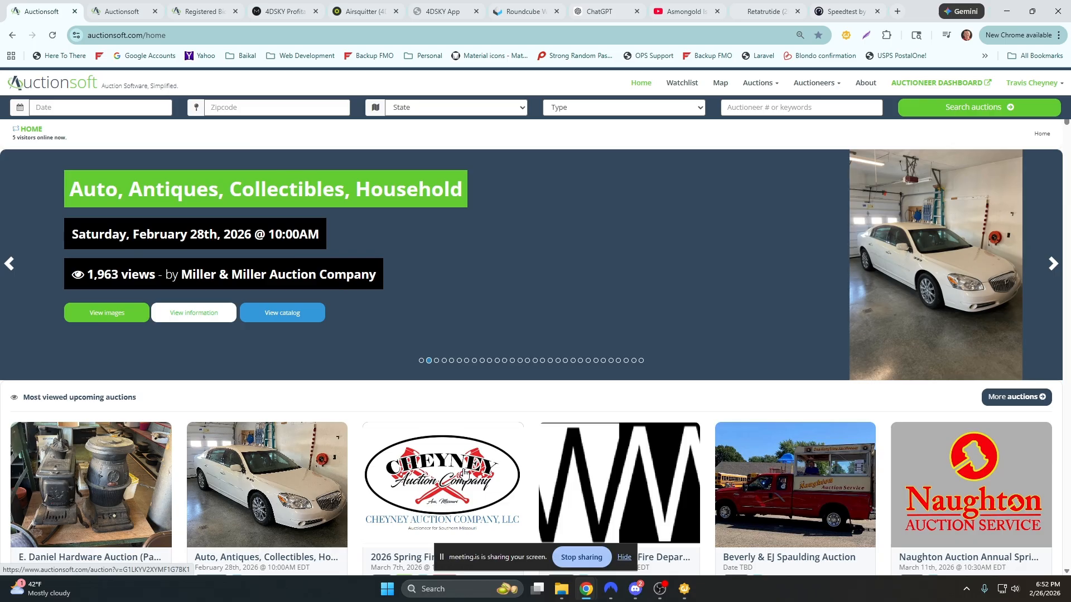
left_click(1033, 85)
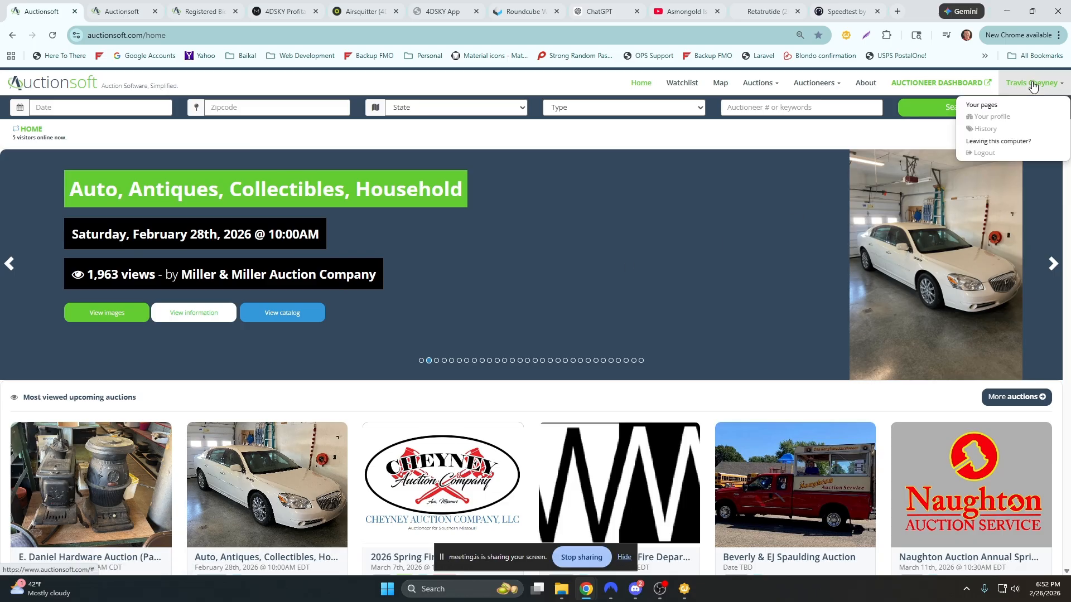
left_click(991, 157)
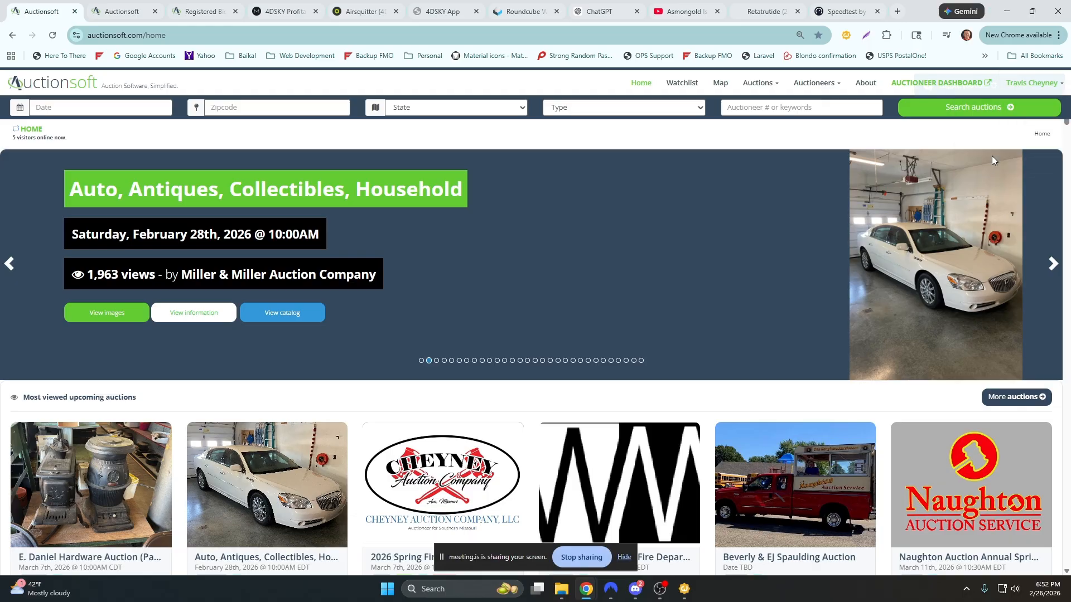